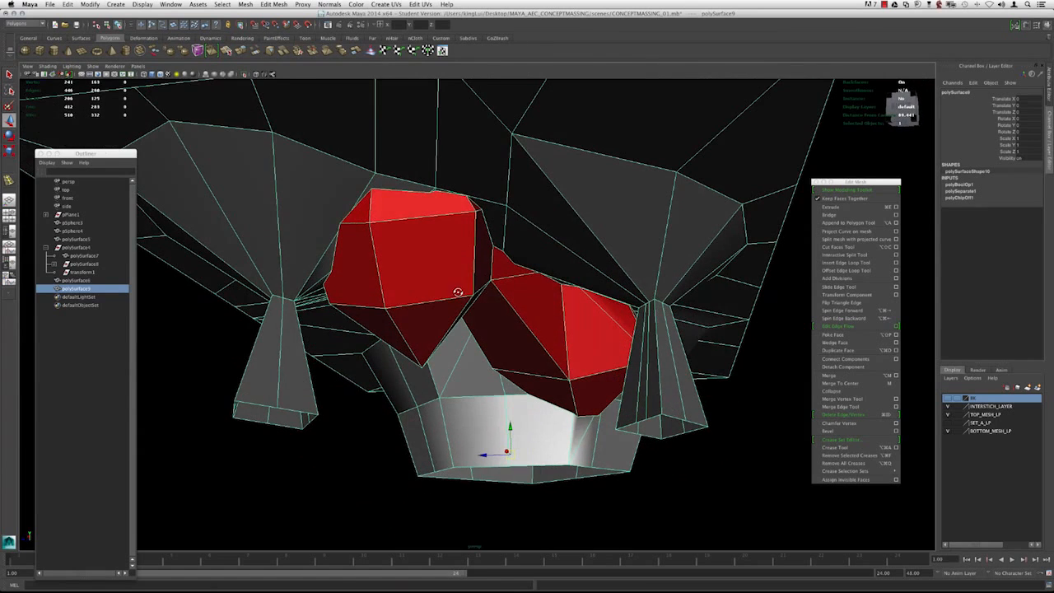
Step: Open the Hypershade and assign the grey blinn2 material to the lower mesh with the legs
left_click(171, 4)
mouse_move(196, 32)
left_click(294, 29)
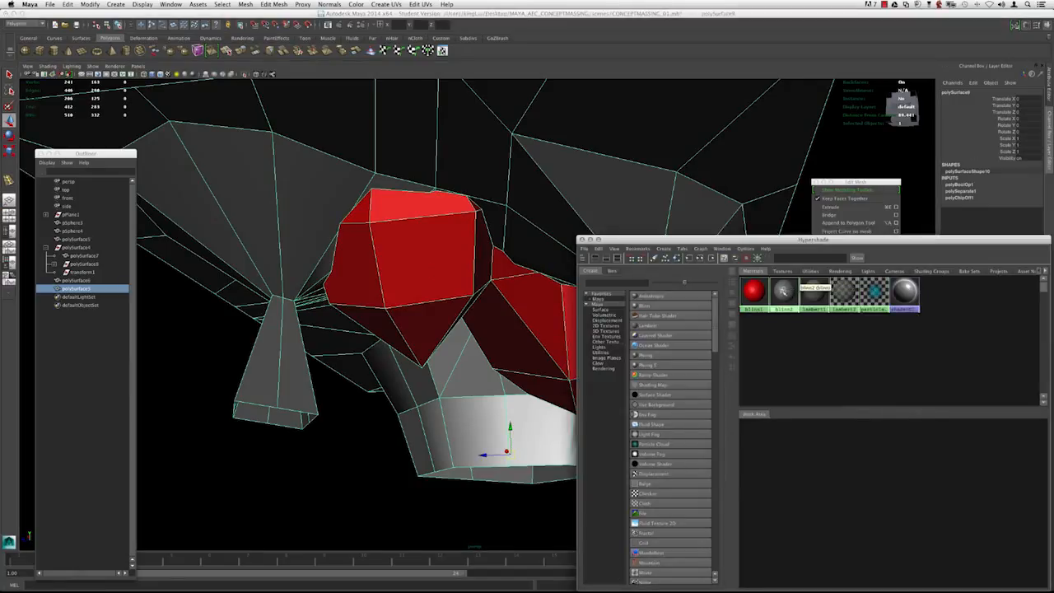
middle_click_drag(597, 183, 595, 186)
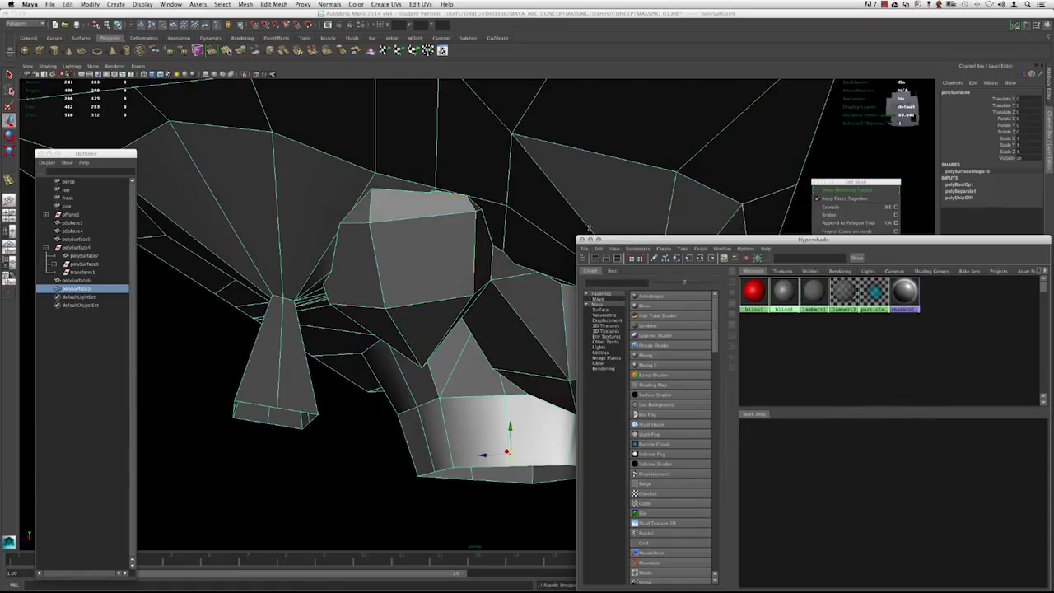
Step: Rename the blinn2 material as UNDERSIDE
left_click(786, 293)
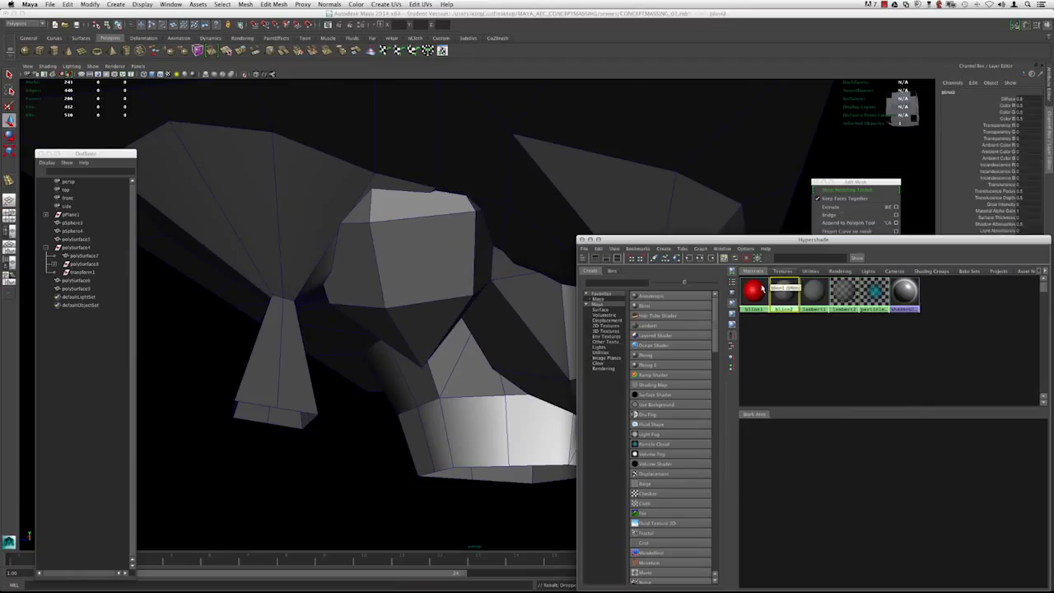
left_click(949, 91)
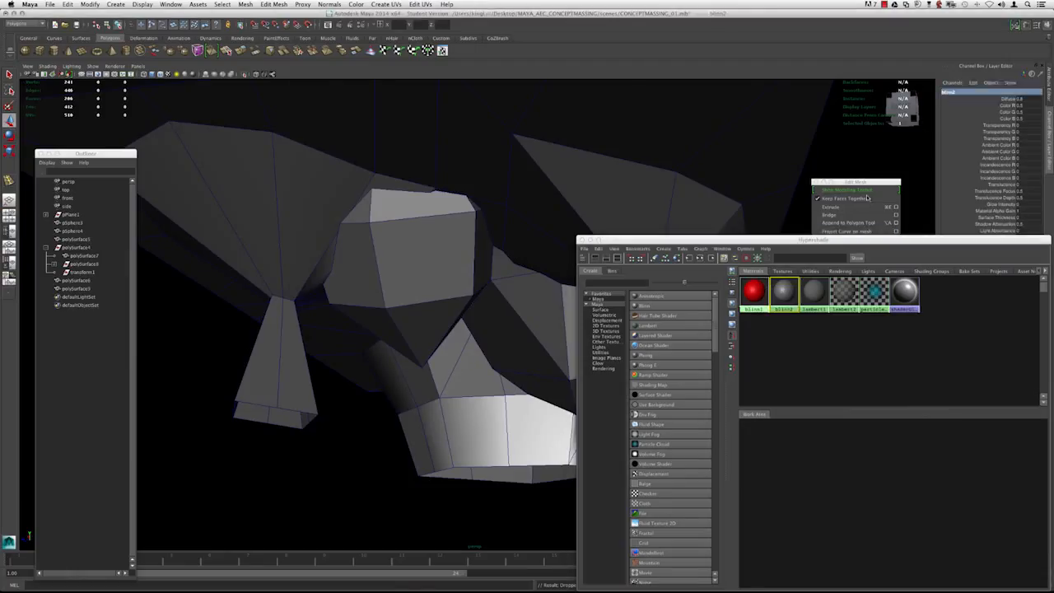
left_click_drag(920, 239, 925, 337)
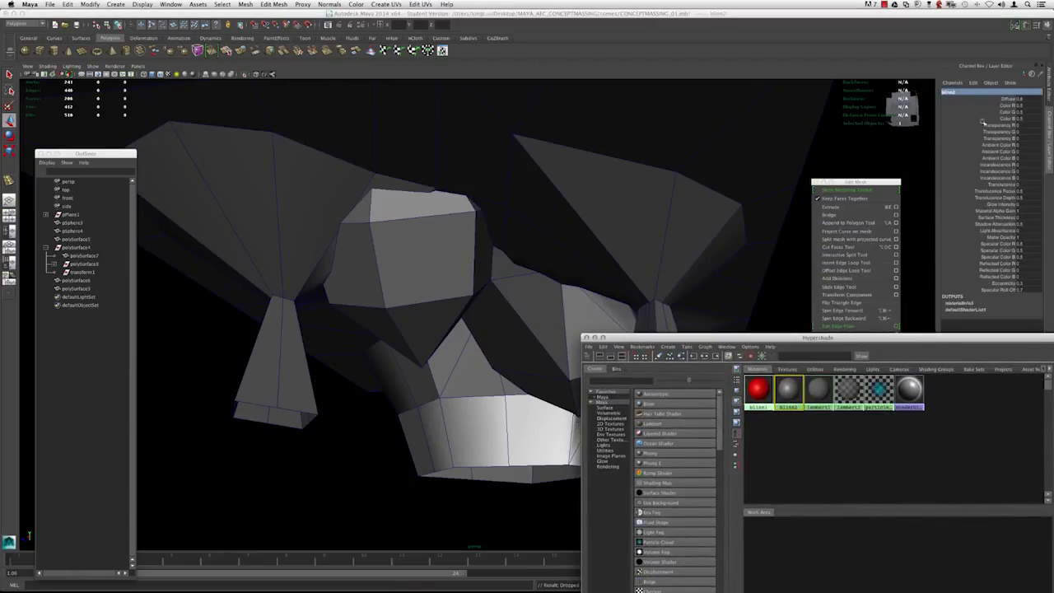
left_click(972, 95)
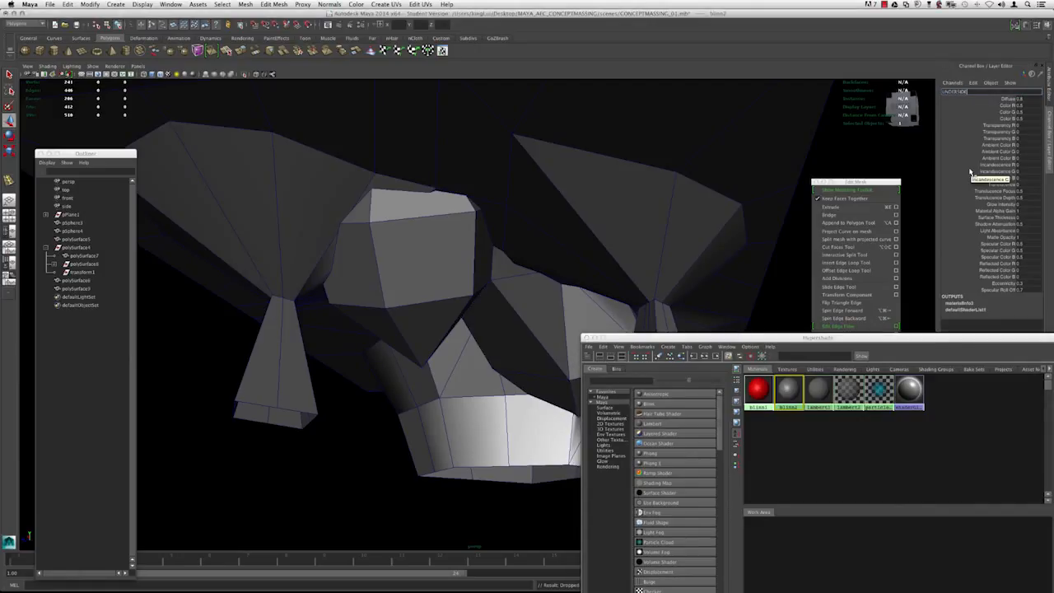
key("Return")
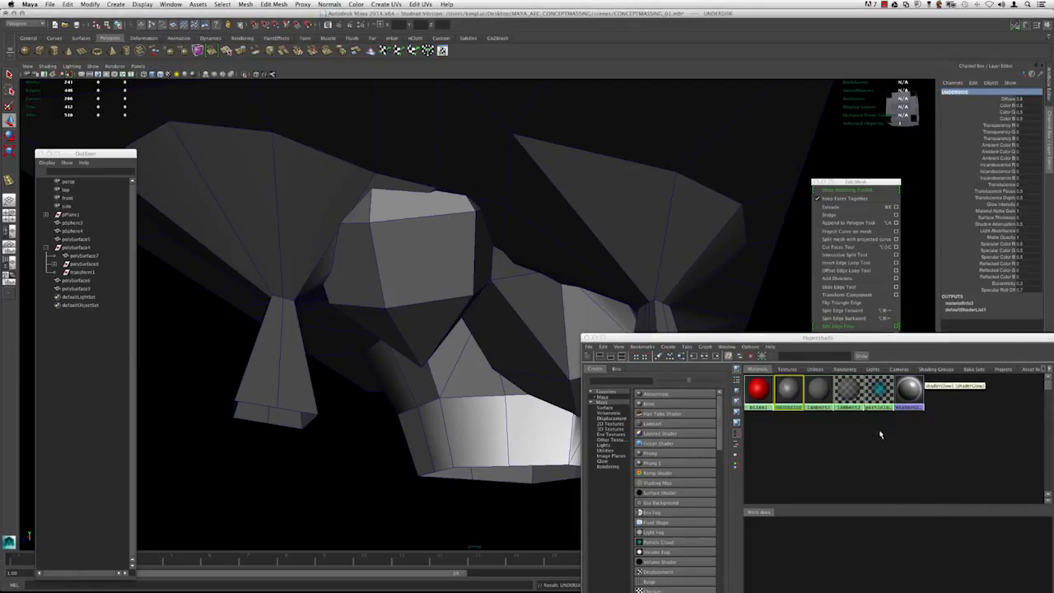
Step: Rename the transparent lambert2 material as TOPCLEAR
middle_click_drag(821, 388, 895, 259)
left_click(830, 387)
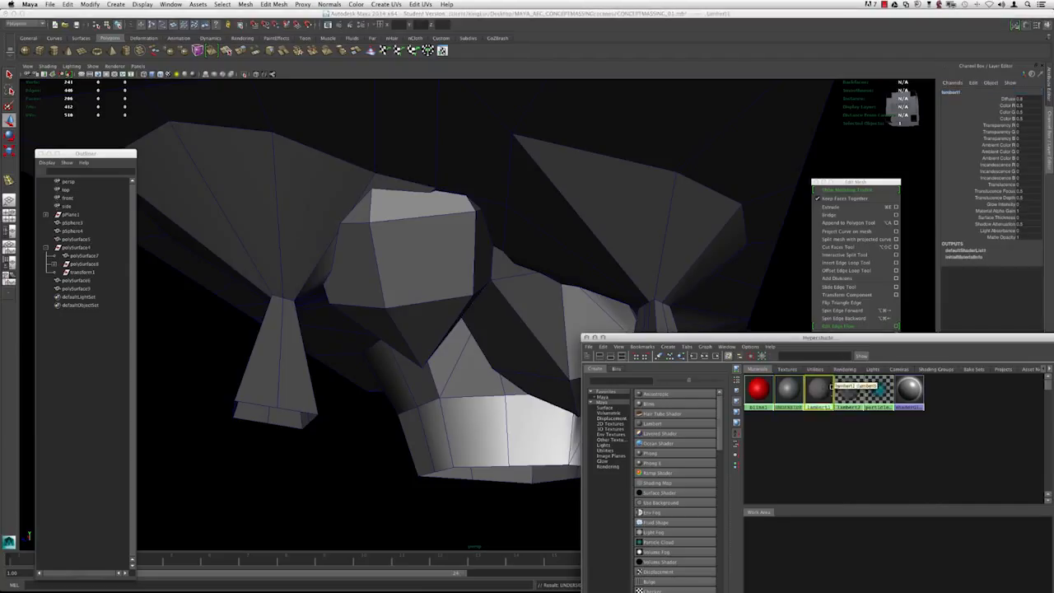
double_click(952, 93)
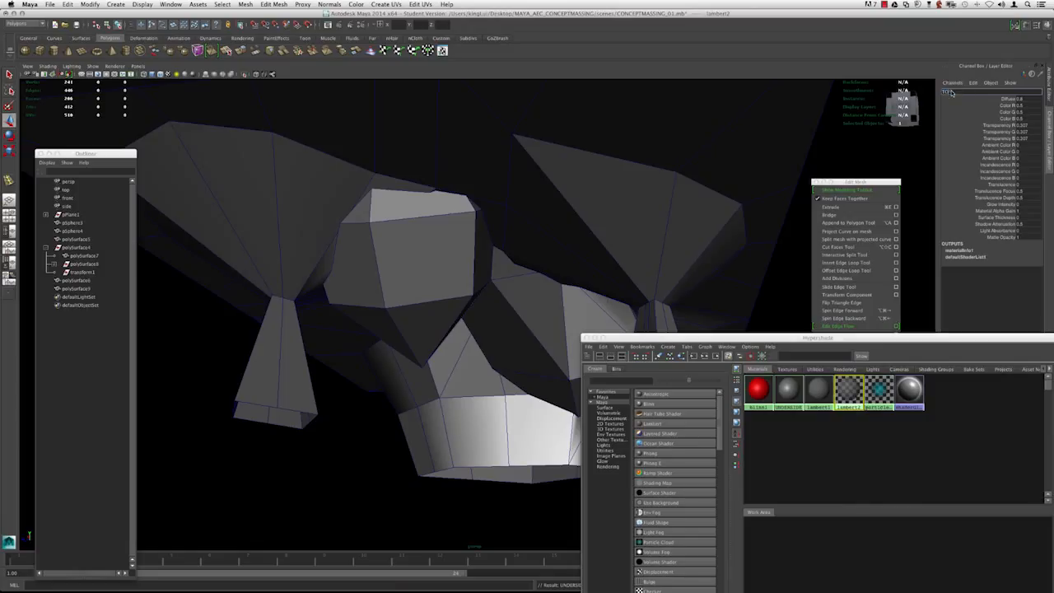
type("TOPCLEAR")
key("Return")
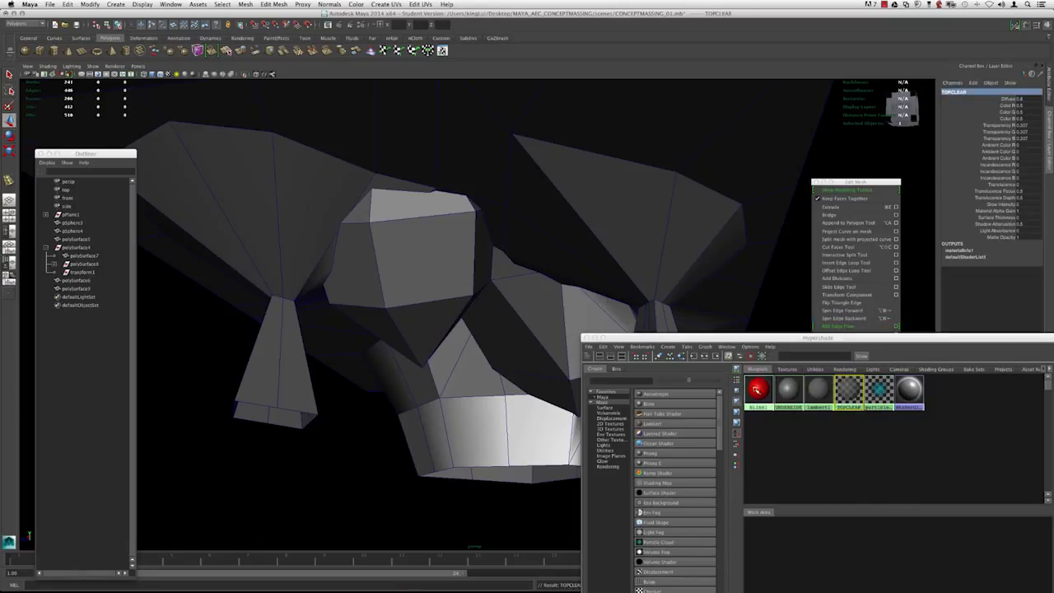
Step: Rename the red blinn1 material as INNERVOLUME and clear the material selection
left_click(757, 388)
double_click(951, 92)
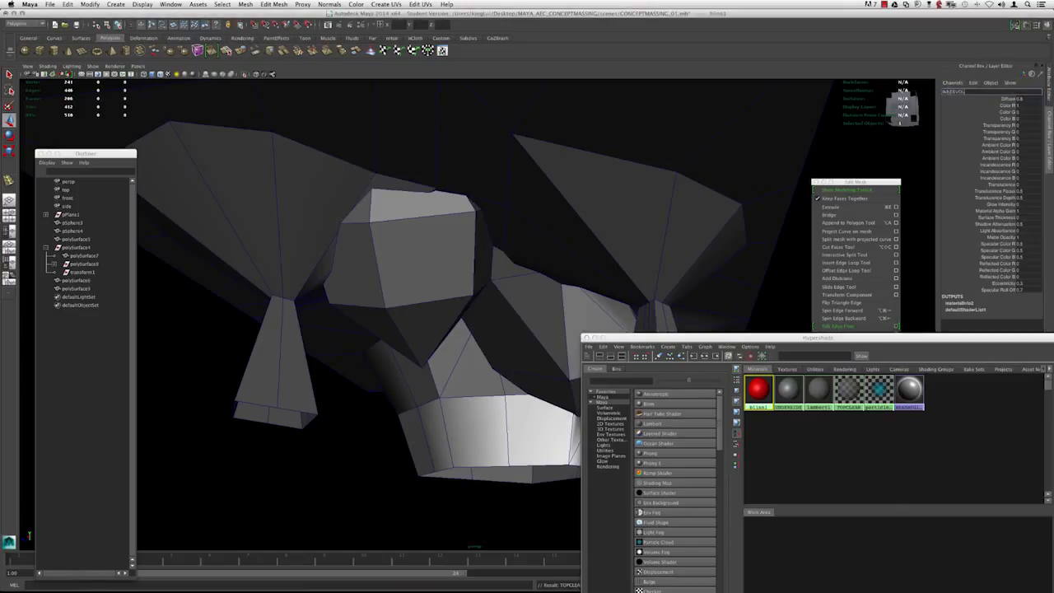
key("Return")
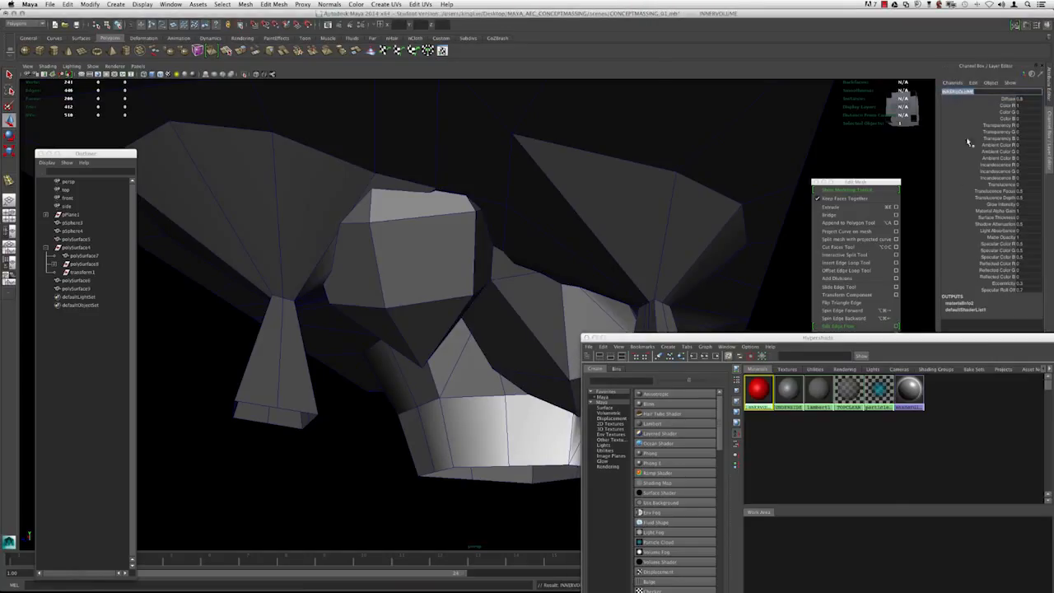
left_click(856, 434)
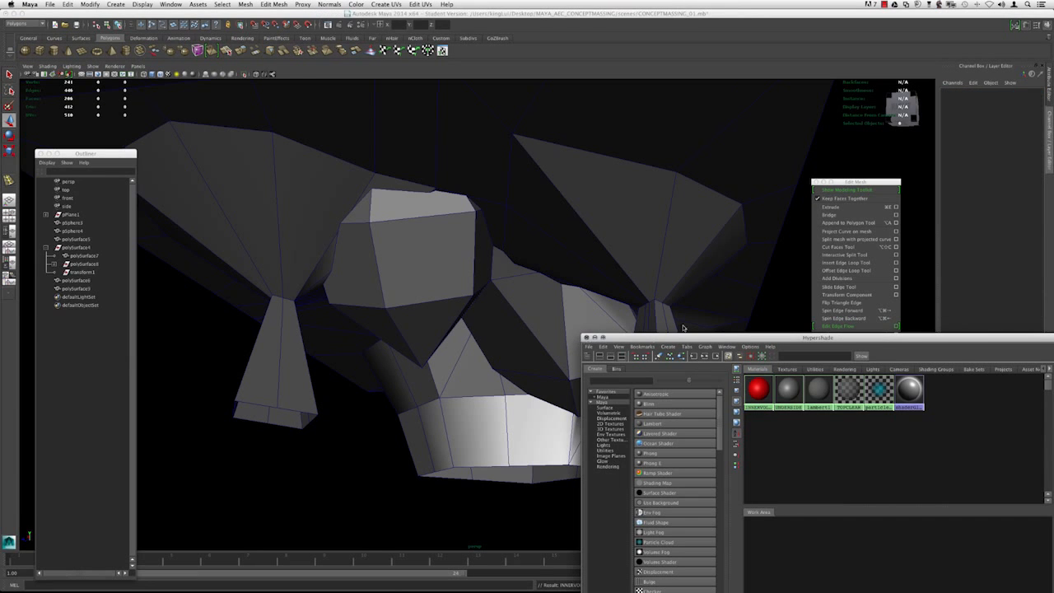
Step: Select all the massing meshes and delete the history of every object in the scene
left_click(590, 275)
scroll(616, 297, "down", 4)
left_click_drag(617, 285, 447, 235, "alt")
left_click(256, 173)
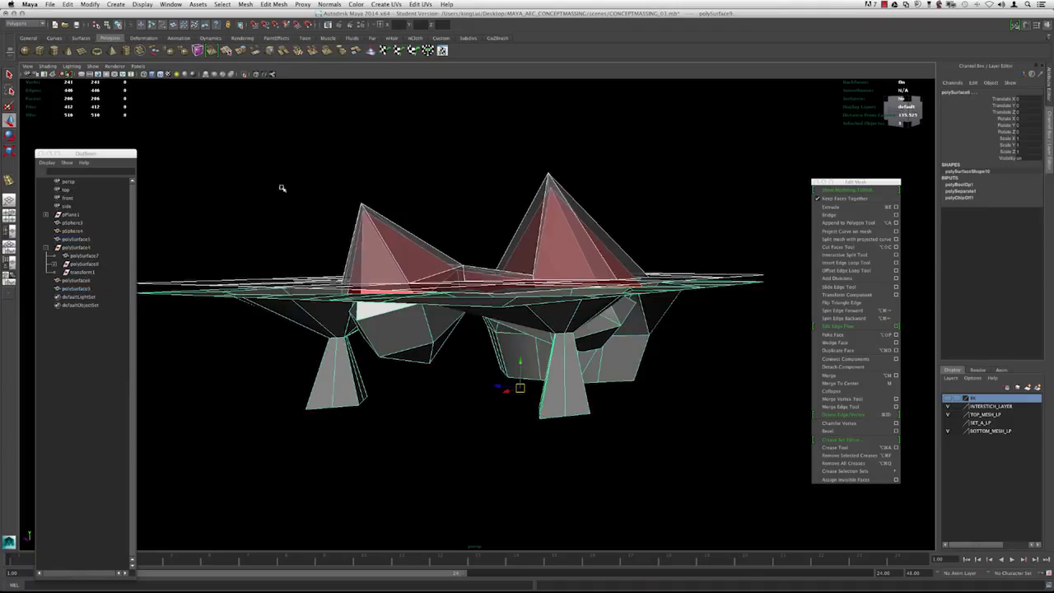
left_click_drag(669, 396, 264, 126)
left_click(66, 4)
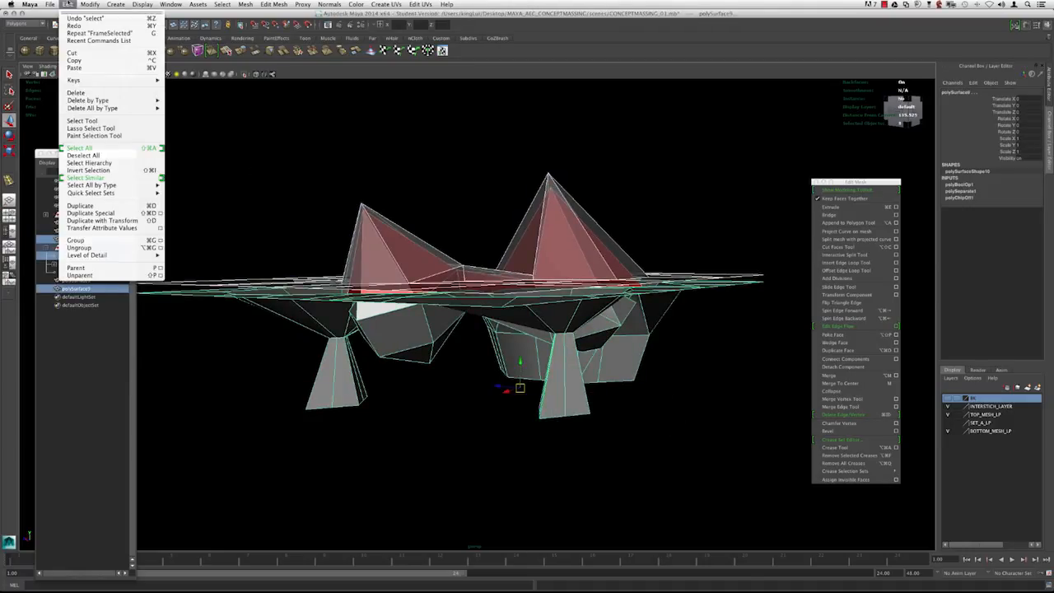
mouse_move(98, 102)
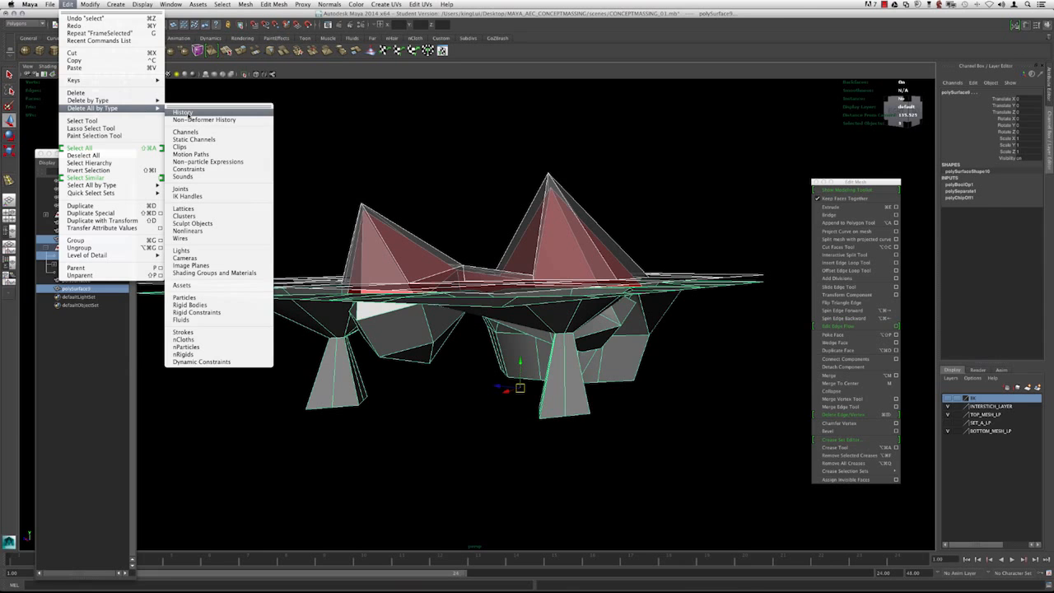
left_click(188, 114)
Step: Hide the unselected objects, examine the remaining mesh from several angles, and show the hidden objects again
left_click(502, 170)
right_click_drag(502, 170, 519, 244, "alt")
left_click_drag(519, 245, 538, 261, "alt")
left_click(494, 235)
scroll(465, 228, "up", 5)
left_click_drag(465, 228, 598, 221, "alt")
key("alt+h")
scroll(539, 312, "up", 3)
left_click_drag(539, 312, 403, 216, "alt")
scroll(485, 301, "down", 5)
key("ctrl+shift+h")
left_click(694, 434)
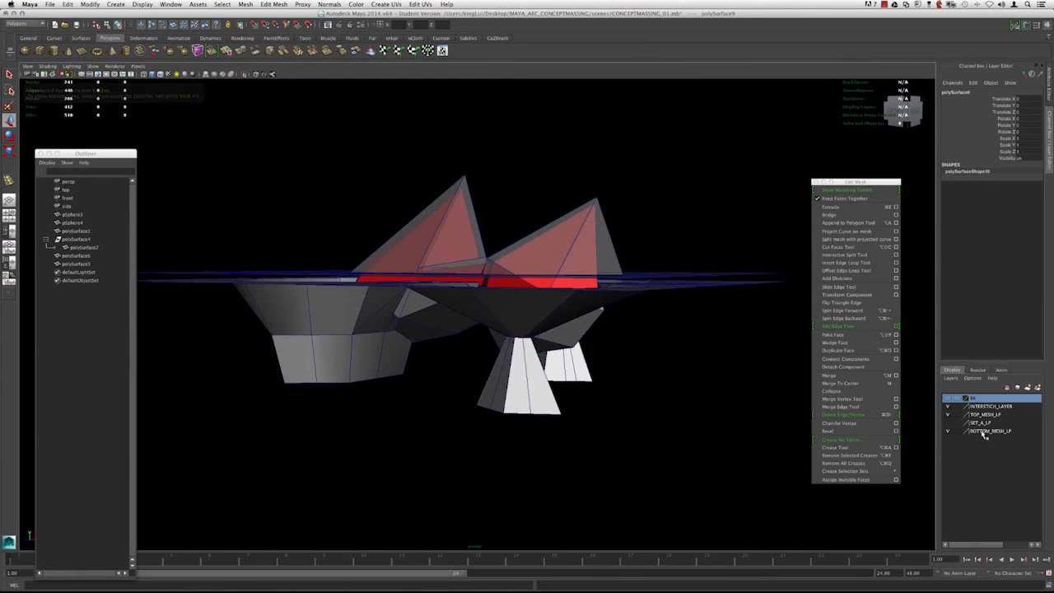
Step: Set the TOP_MESH_LP layer to template and the INTERSTICH_LAYER layer to reference, and select the underside mesh
left_click(956, 416)
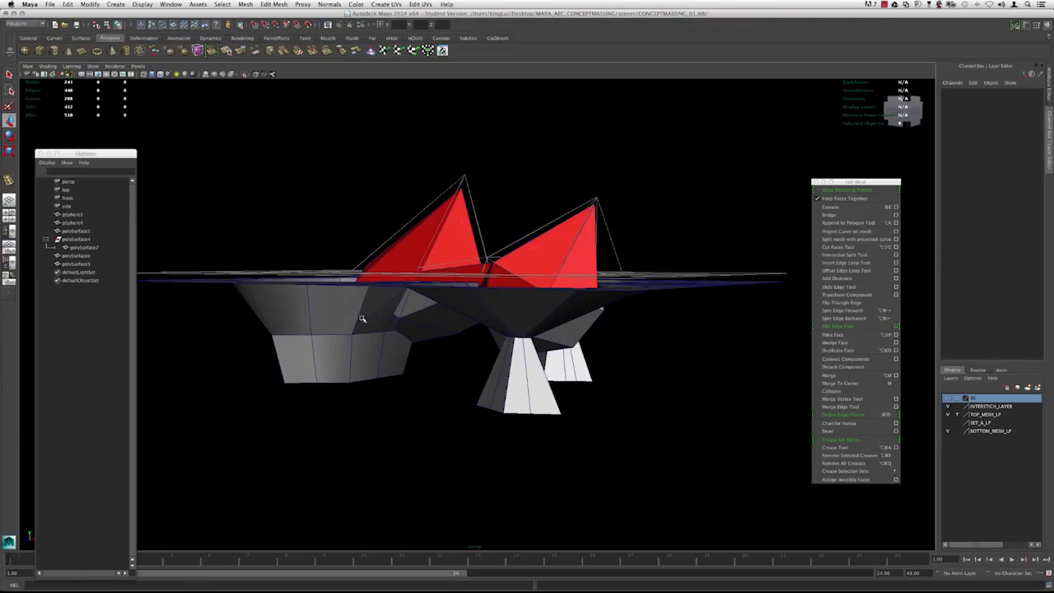
mouse_move(372, 328)
left_mouse_down("alt")
mouse_move(388, 293)
mouse_move(372, 326)
left_mouse_up("alt")
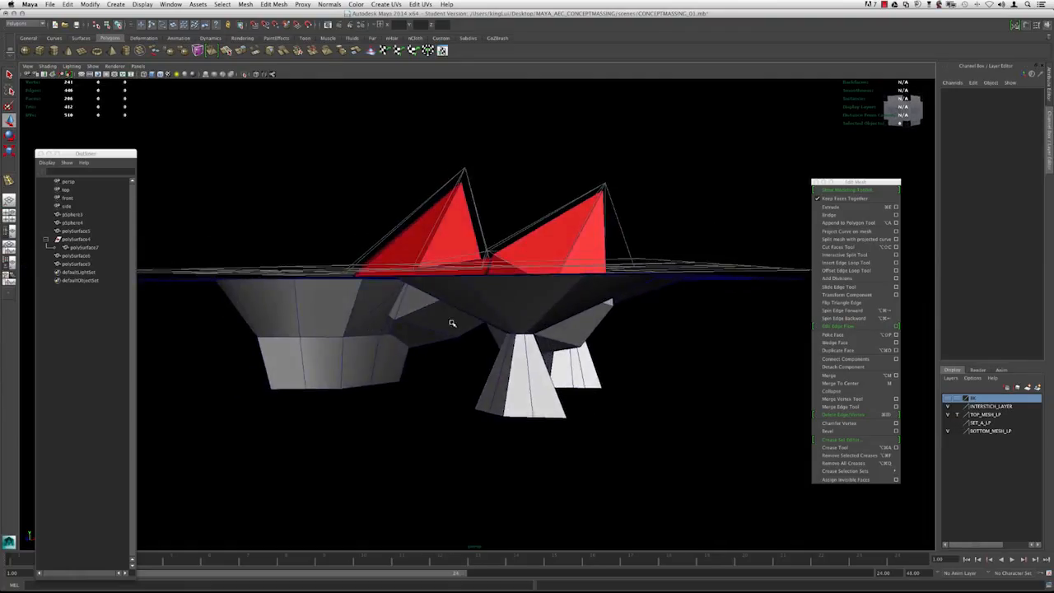
left_click_drag(609, 377, 559, 371, "alt")
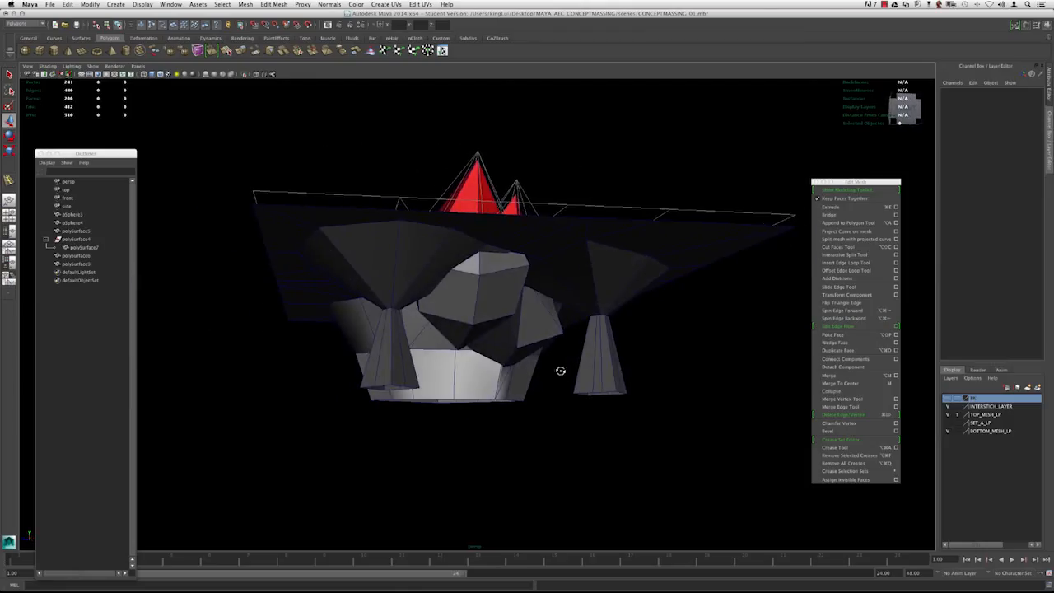
left_click_drag(734, 380, 496, 348, "alt")
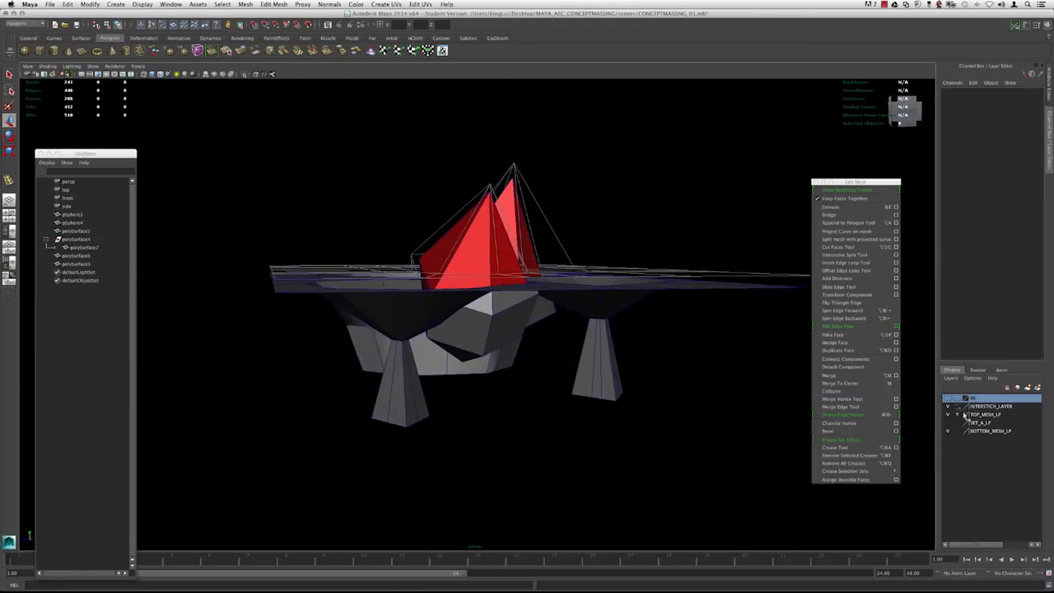
left_click(958, 407)
left_click_drag(365, 303, 549, 341, "alt")
left_click(548, 341)
right_click_drag(445, 354, 489, 365, "alt")
middle_click_drag(489, 364, 577, 377, "alt")
left_click_drag(578, 377, 640, 407, "alt")
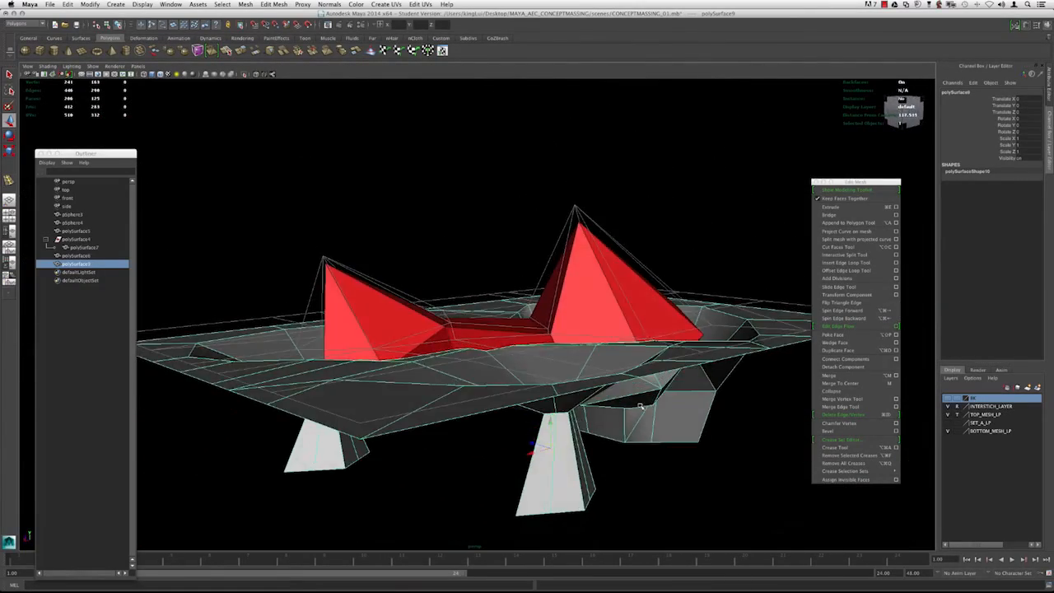
Step: Return the TOP_MESH_LP and INTERSTICH_LAYER layers to normal display and turn on smooth preview for all meshes
left_click(957, 415)
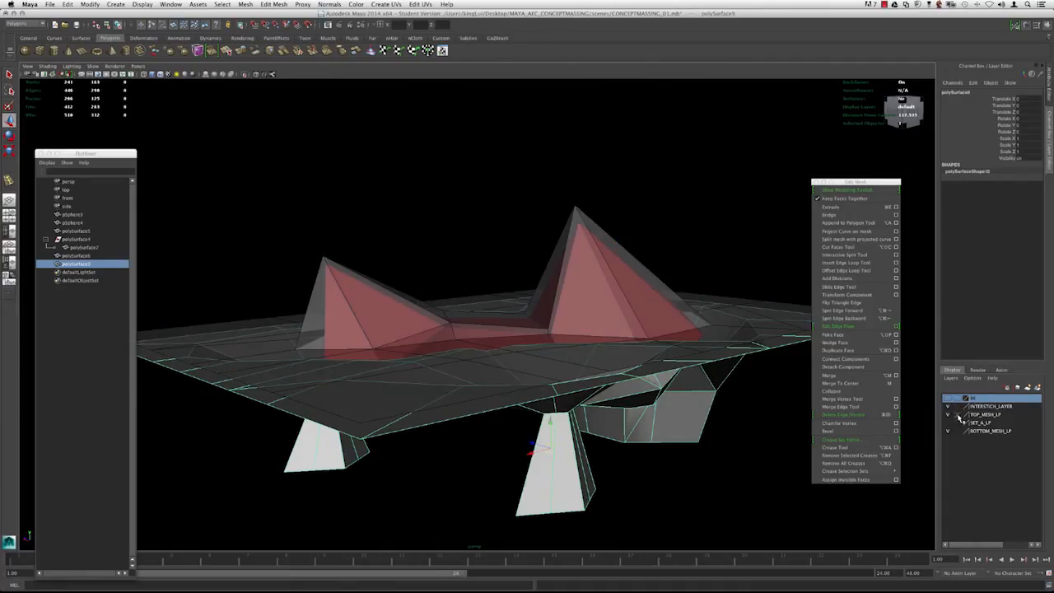
left_click_drag(576, 345, 428, 322, "alt")
left_click_drag(588, 223, 542, 310)
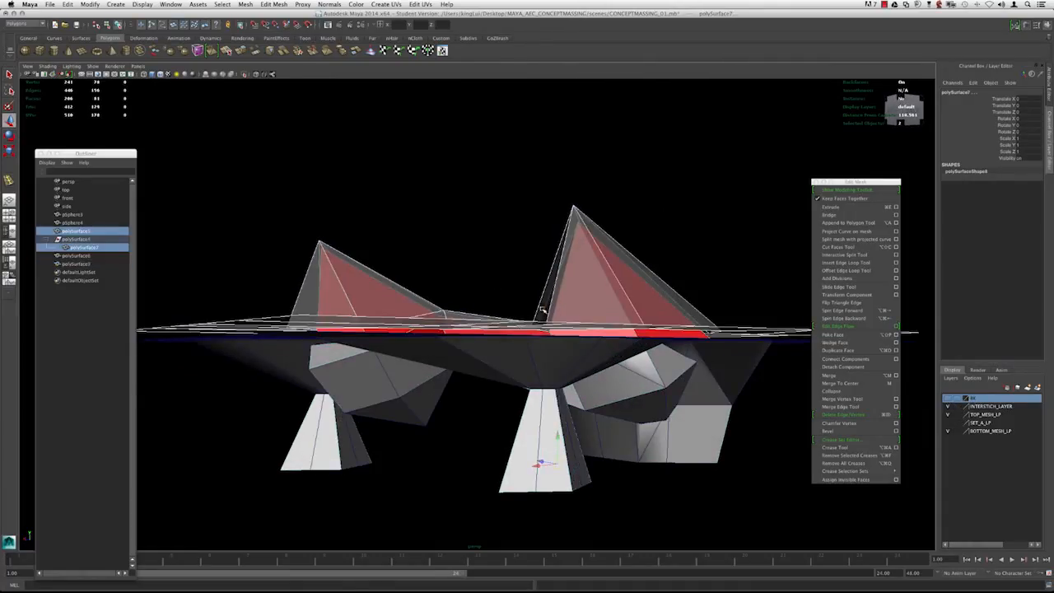
left_click_drag(519, 373, 514, 379)
key("3")
left_click(461, 223)
left_click_drag(458, 299, 435, 341, "alt")
left_click(450, 310)
left_click(435, 341)
left_click(592, 220)
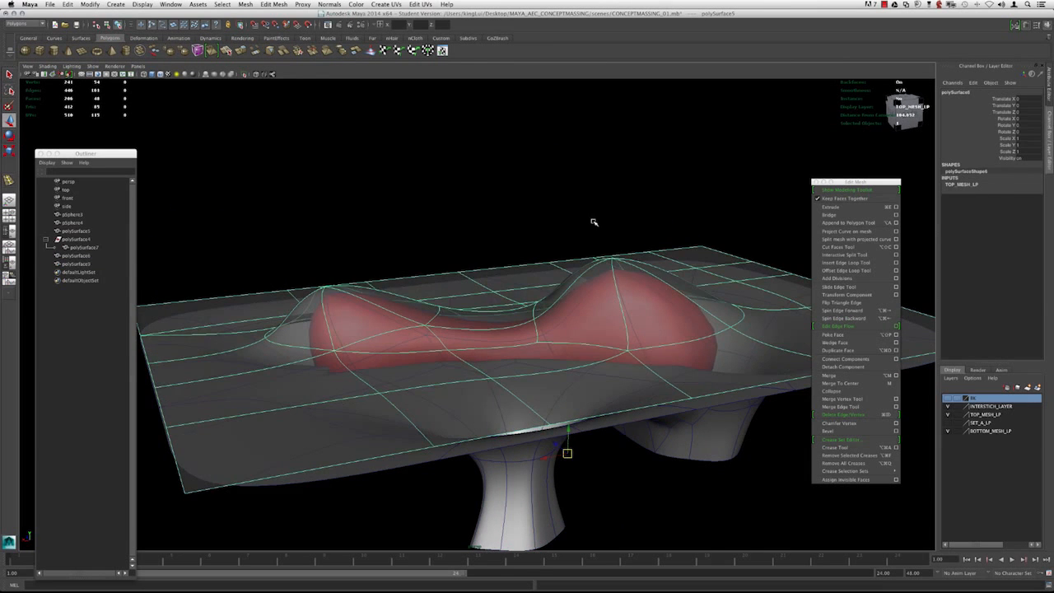
Step: Set TOP_MESH_LP to template and INTERSTICH_LAYER to reference, and return the underside mesh to its unsmoothed display
left_click(956, 415)
left_click_drag(444, 298, 544, 310, "alt")
left_click(419, 314)
left_click_drag(419, 315, 529, 337, "alt")
key("1")
Step: Select the clustered vertices at a face corner of the underside mesh in wireframe and apply Merge To Center
right_click_drag(415, 337, 416, 338)
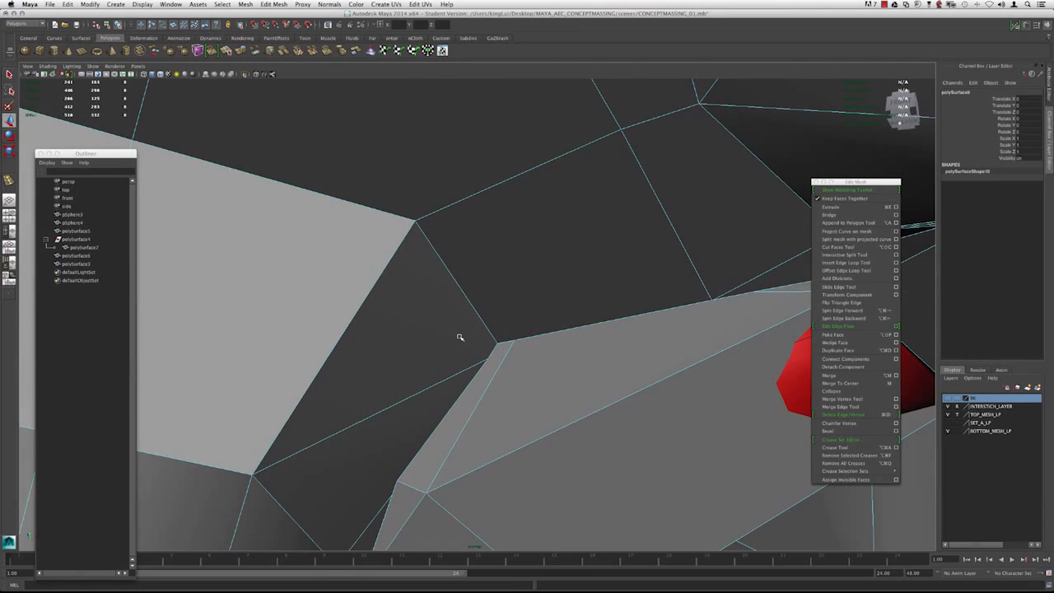
key("4")
left_click_drag(529, 385, 483, 356, "alt")
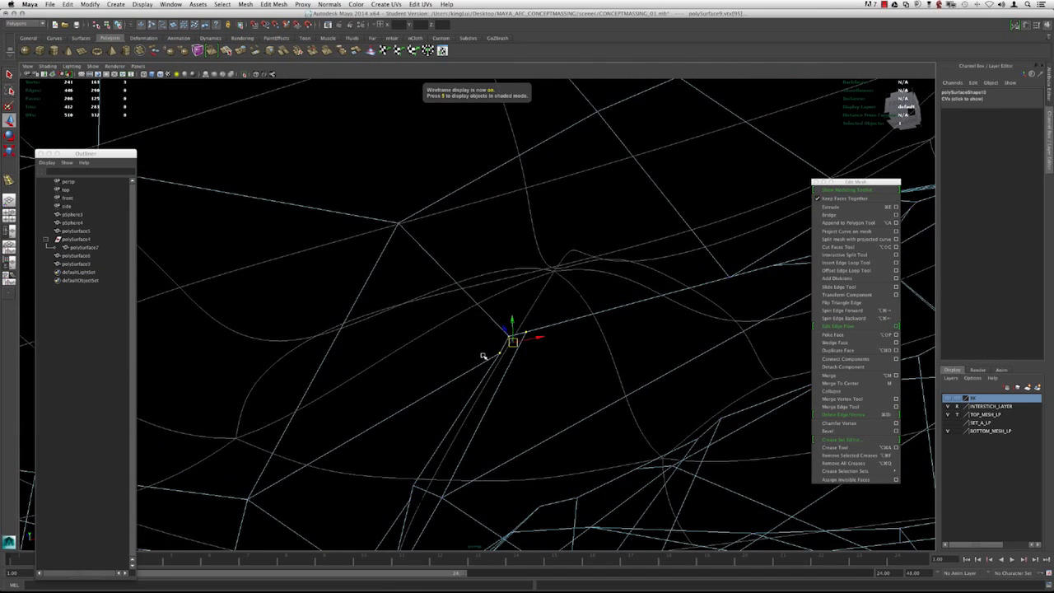
left_click(840, 383)
key("5")
mouse_move(487, 354)
left_mouse_down("alt")
mouse_move(437, 353)
mouse_move(437, 336)
mouse_move(485, 368)
mouse_move(501, 341)
left_mouse_up("alt")
Step: Merge two more clusters of closely spaced vertices to their centers along the intersection seam of the underside mesh
key("4")
left_click_drag(452, 251, 547, 345)
mouse_move(548, 346)
left_mouse_down("alt")
mouse_move(505, 337)
mouse_move(522, 345)
mouse_move(531, 308)
mouse_move(466, 294)
mouse_move(506, 335)
mouse_move(446, 358)
mouse_move(496, 354)
mouse_move(608, 378)
mouse_move(562, 338)
mouse_move(545, 346)
mouse_move(543, 326)
mouse_move(455, 324)
mouse_move(479, 283)
left_mouse_up("alt")
key("5")
key("6")
key("m")
key("4")
left_click(548, 345)
key("m")
key("6")
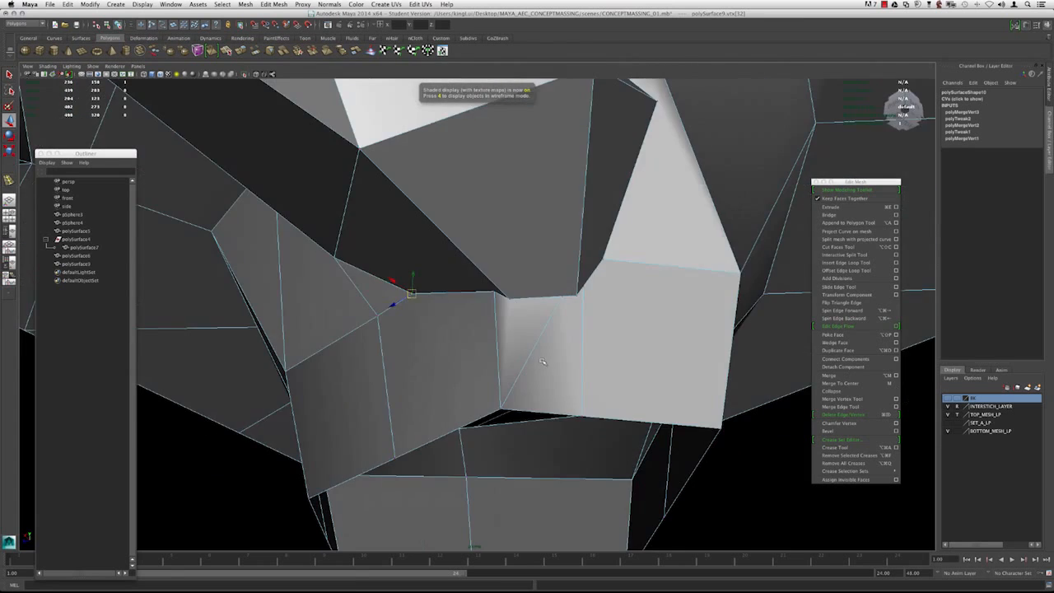
Step: Move the stray seam vertex above the base onto its neighbouring vertex and merge the two
key("4")
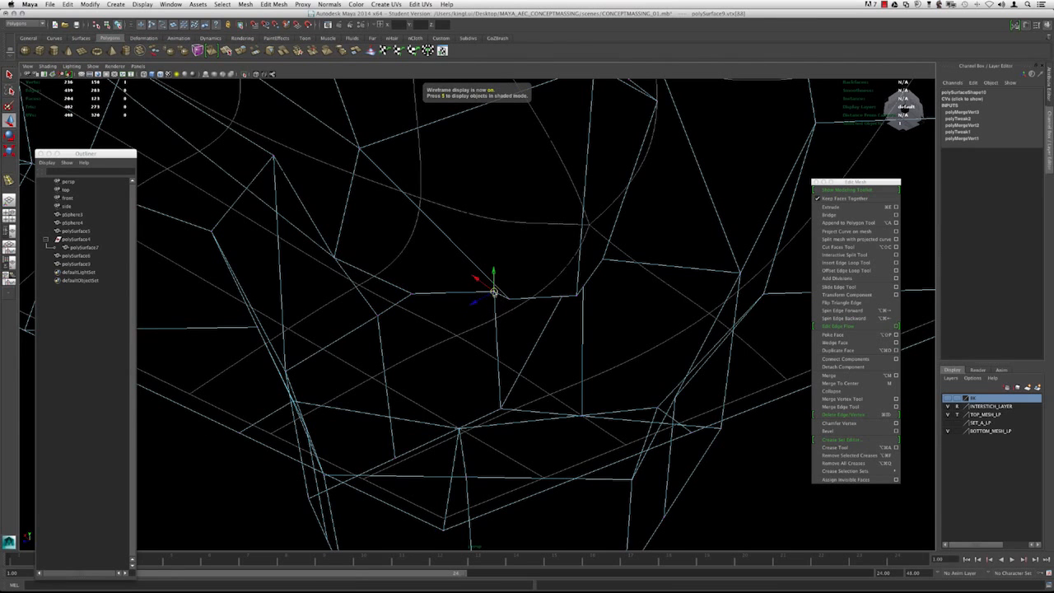
left_click_drag(489, 282, 490, 283)
left_click(828, 375)
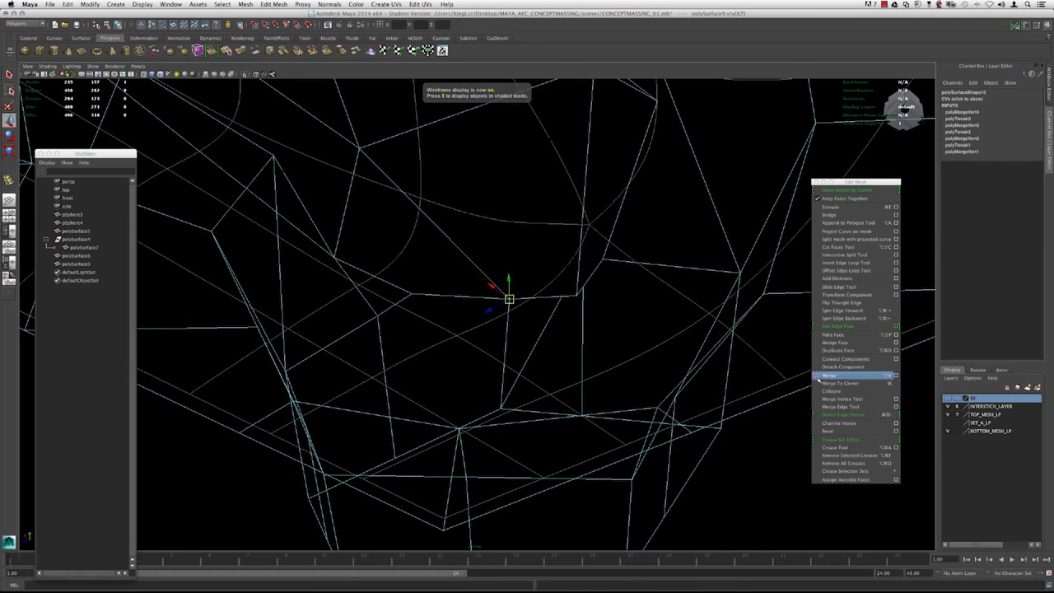
Step: Delete the stray diagonal edge across the face just below the merged seam vertex
mouse_move(599, 307)
left_mouse_down("alt")
mouse_move(505, 296)
mouse_move(494, 319)
mouse_move(472, 308)
mouse_move(436, 346)
mouse_move(411, 313)
mouse_move(423, 301)
mouse_move(430, 324)
left_mouse_up("alt")
key("6")
right_click_drag(430, 323, 451, 344, "alt")
left_click_drag(523, 397, 386, 352, "alt")
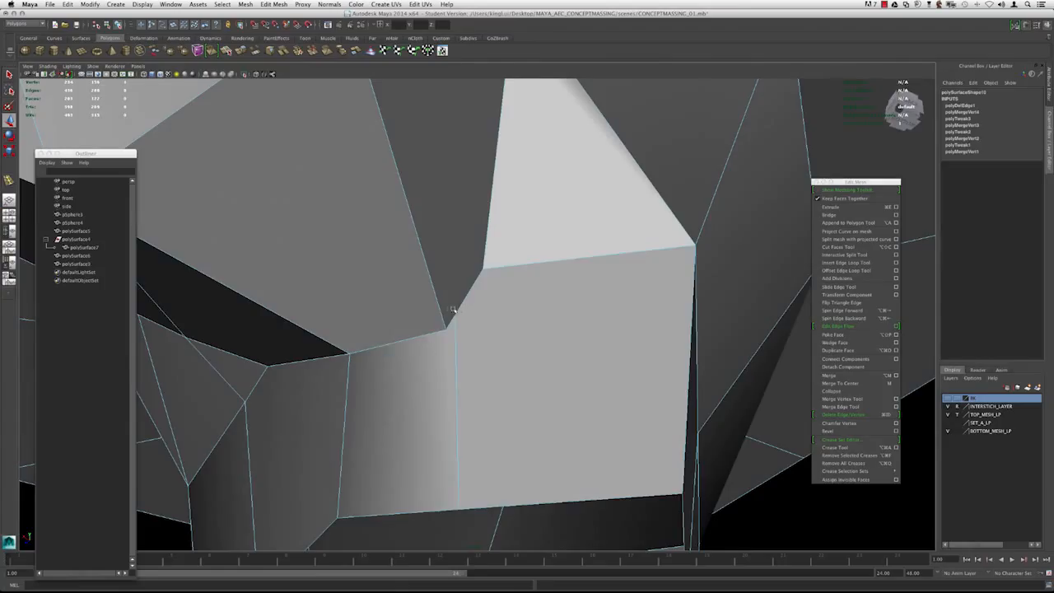
Step: Select the two close vertices at the next seam corner and apply Merge To Center
key("4")
key("5")
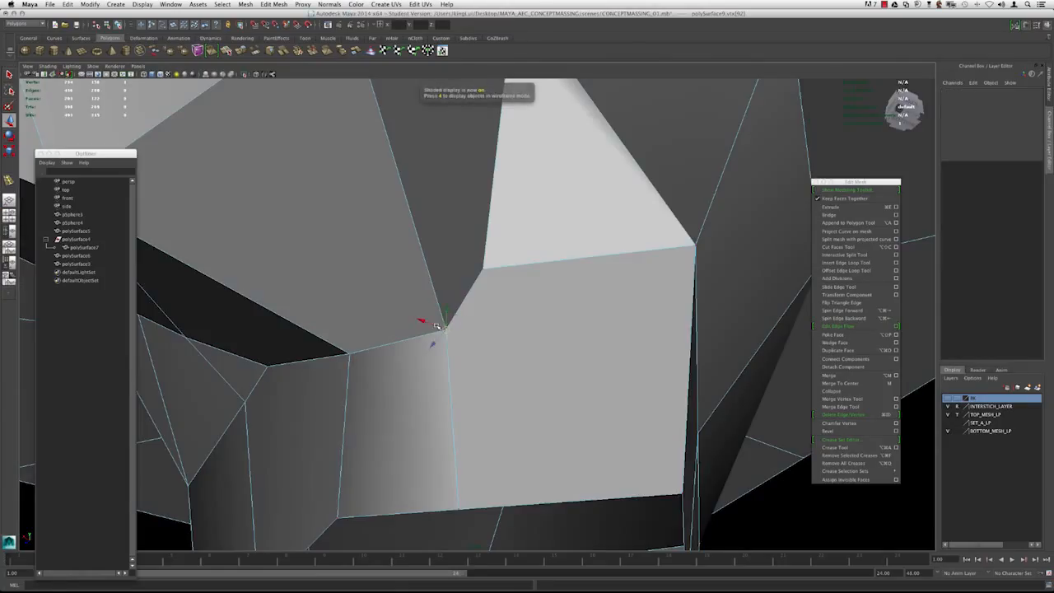
key("4")
key("5")
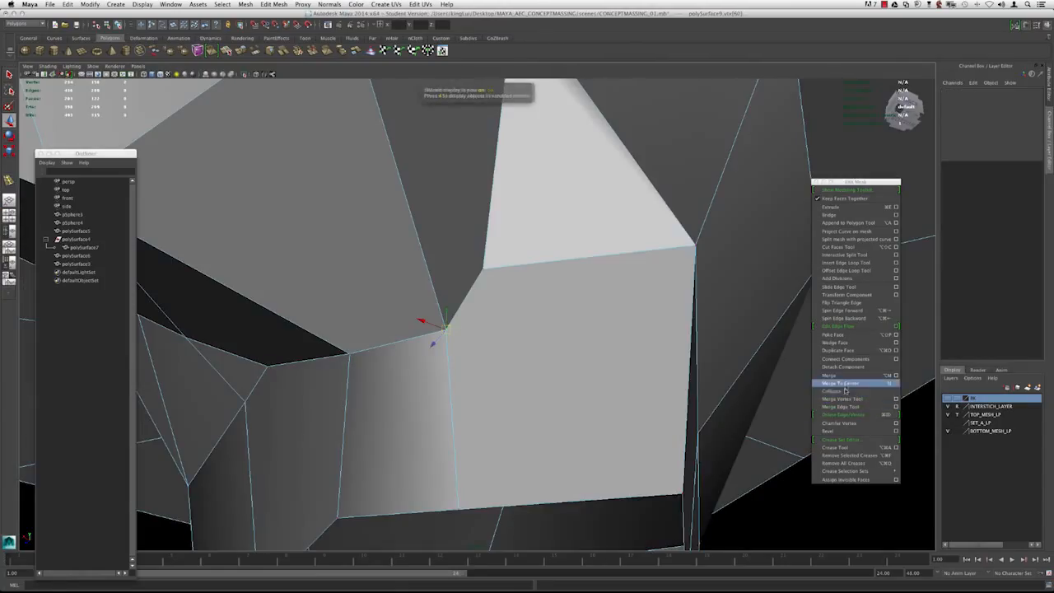
left_click(845, 384)
left_click_drag(365, 321, 447, 313, "alt")
Step: Merge the two closely spaced vertices at the seam corner to their center
key("4")
mouse_move(490, 272)
left_mouse_down("alt")
mouse_move(448, 272)
mouse_move(491, 255)
mouse_move(403, 248)
mouse_move(512, 270)
mouse_move(539, 313)
left_mouse_up("alt")
key("5")
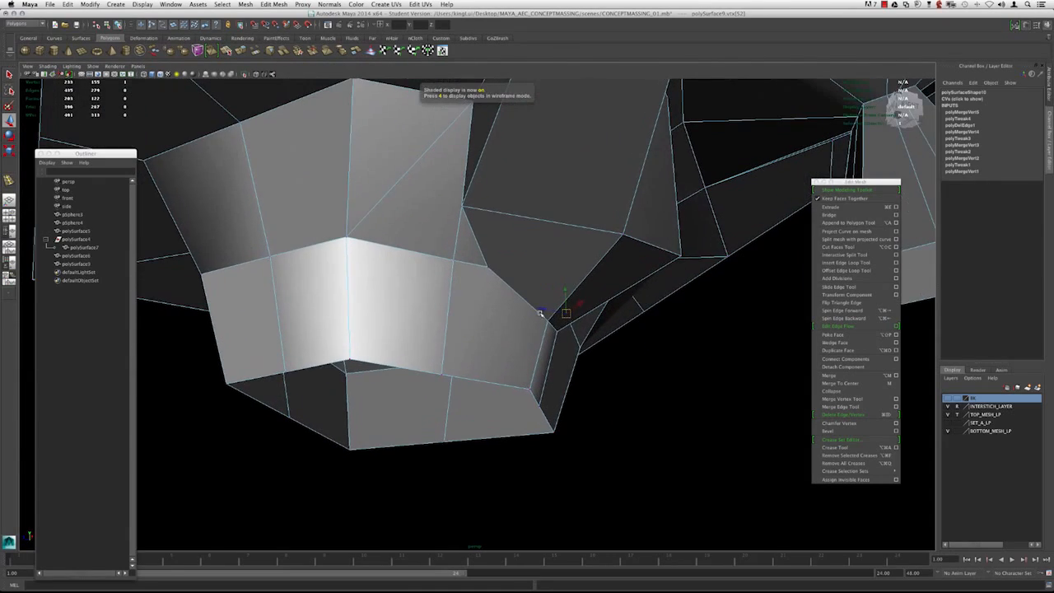
Step: Split the wide base face from its seam vertex down to the base's lower edge with the Split Polygon Tool
mouse_move(469, 265)
left_mouse_down("alt")
mouse_move(503, 364)
mouse_move(428, 266)
mouse_move(456, 277)
left_mouse_up("alt")
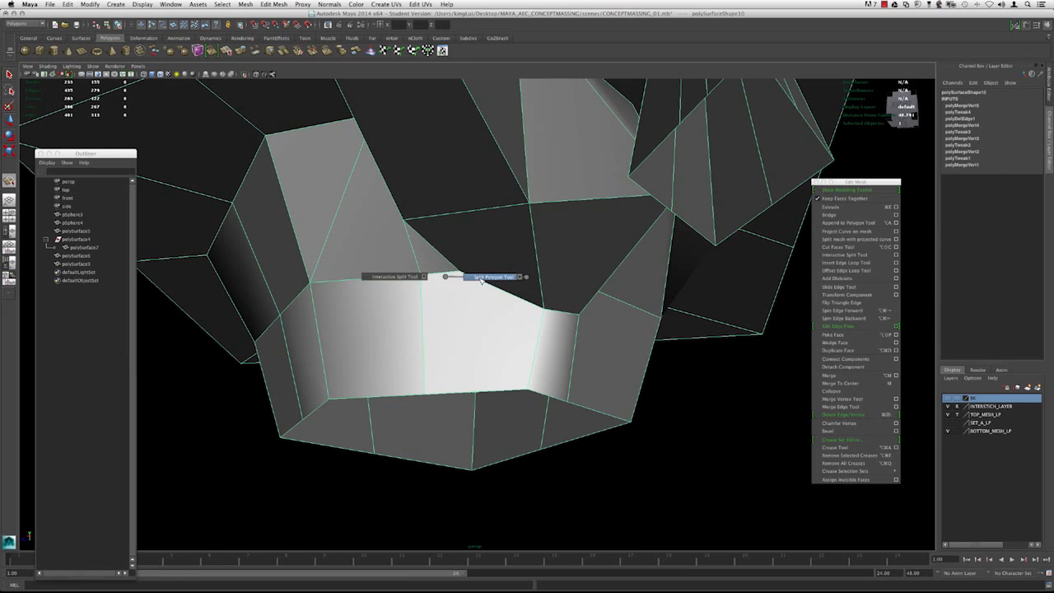
left_click(476, 280)
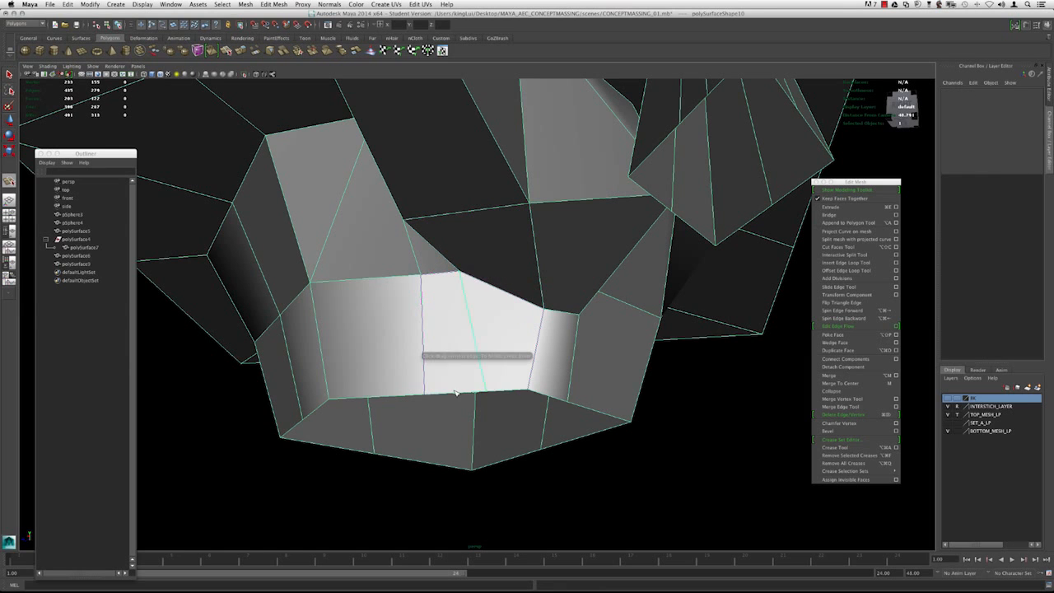
left_click_drag(451, 375, 418, 224, "alt")
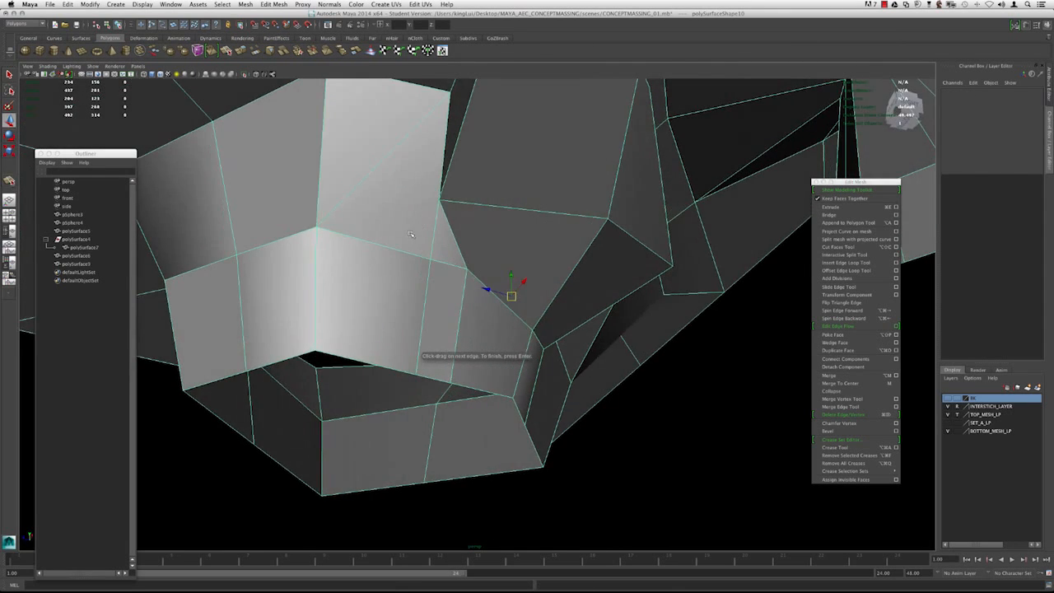
Step: Preview the mesh smoothed and delete its construction history
key("3")
left_click_drag(508, 169, 317, 182, "alt")
left_click(70, 4)
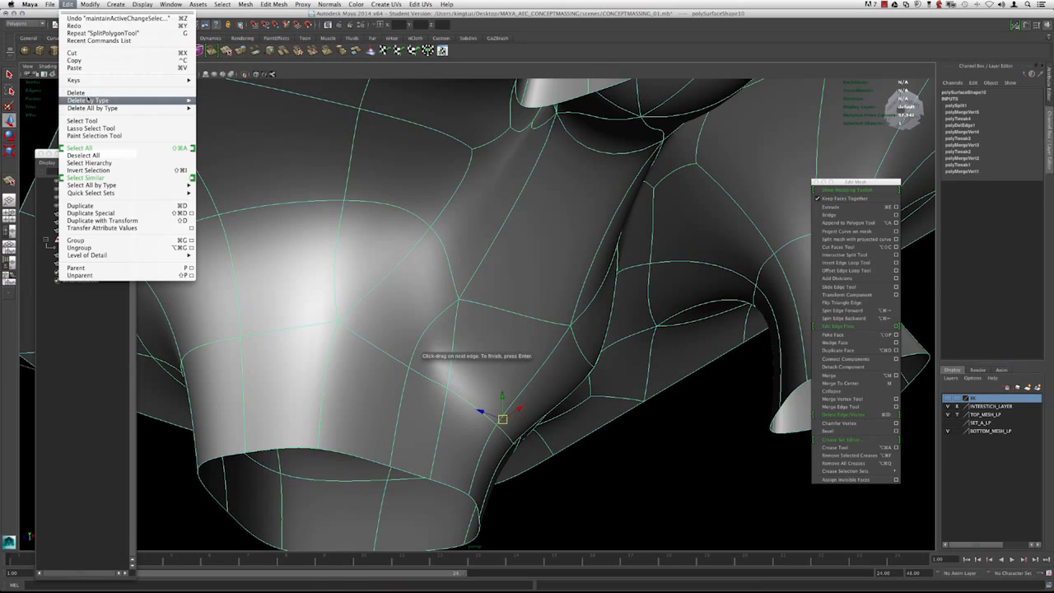
mouse_move(96, 100)
left_click(216, 104)
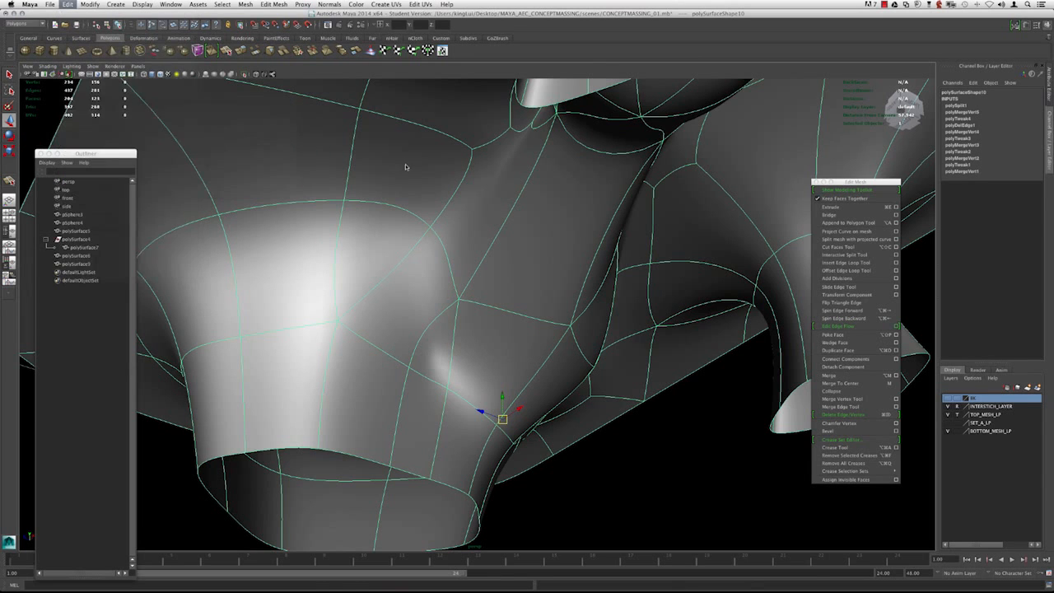
Step: Examine the upper seam of the underside mesh in smoothed, unsmoothed, wireframe and shaded display
left_click_drag(499, 261, 527, 266, "alt")
key("1")
left_click_drag(509, 338, 463, 275, "alt")
key("4")
key("3")
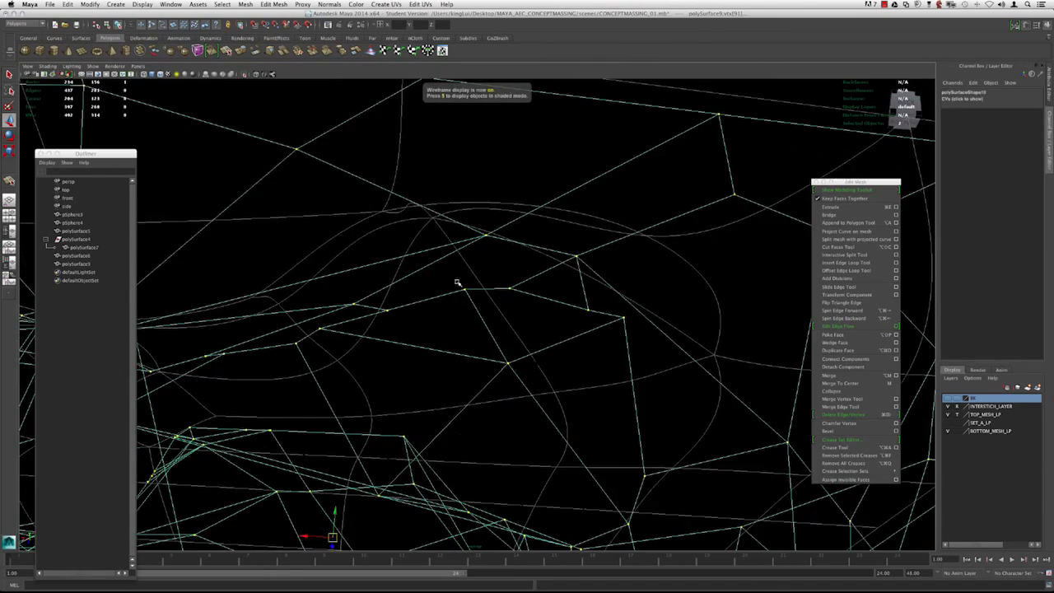
key("5")
left_click_drag(467, 277, 498, 289, "alt")
key("1")
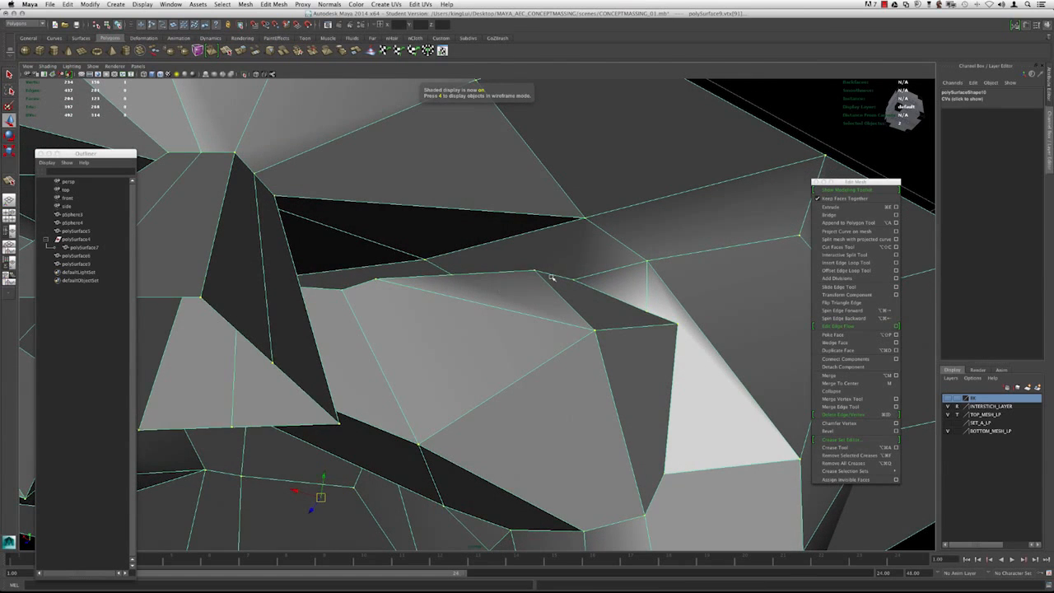
Step: Try to move the upper seam vertex onto its neighbour, and undo that move
key("4")
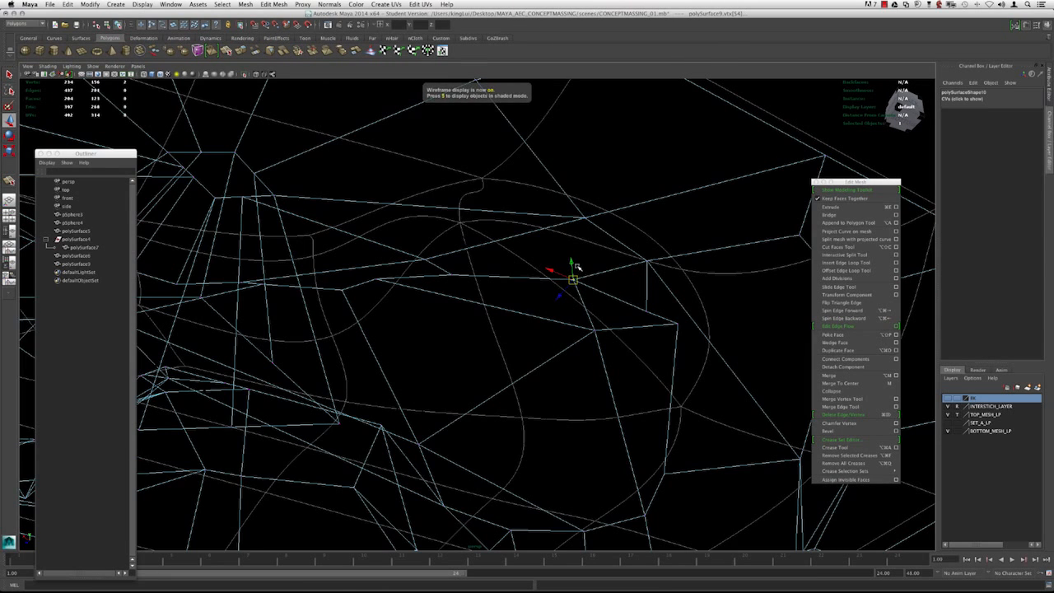
key("5")
key("z")
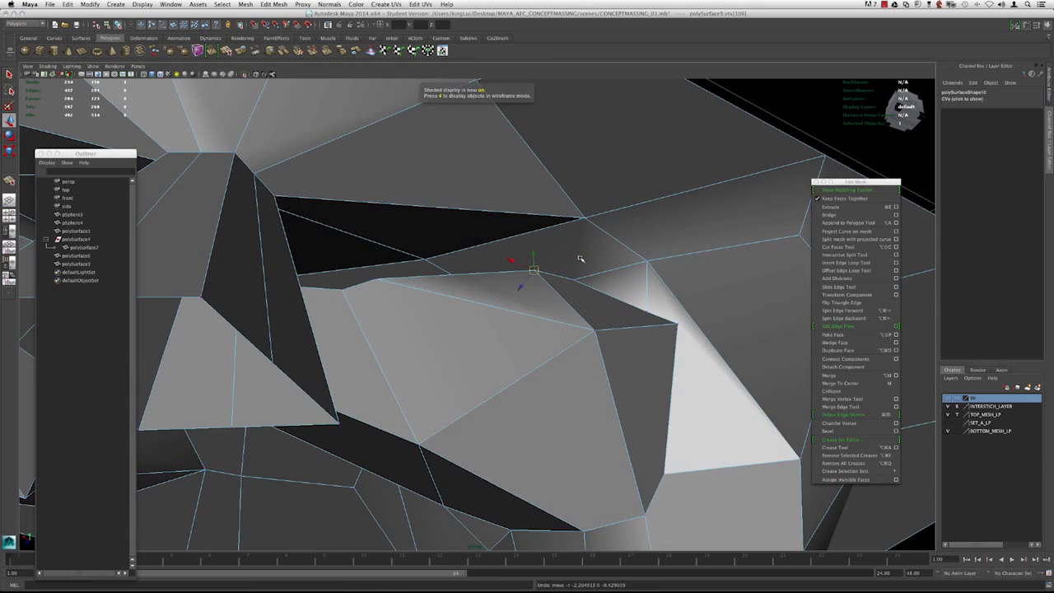
Step: Merge the two close vertices on the upper seam to their center
left_click_drag(507, 283, 512, 296, "alt")
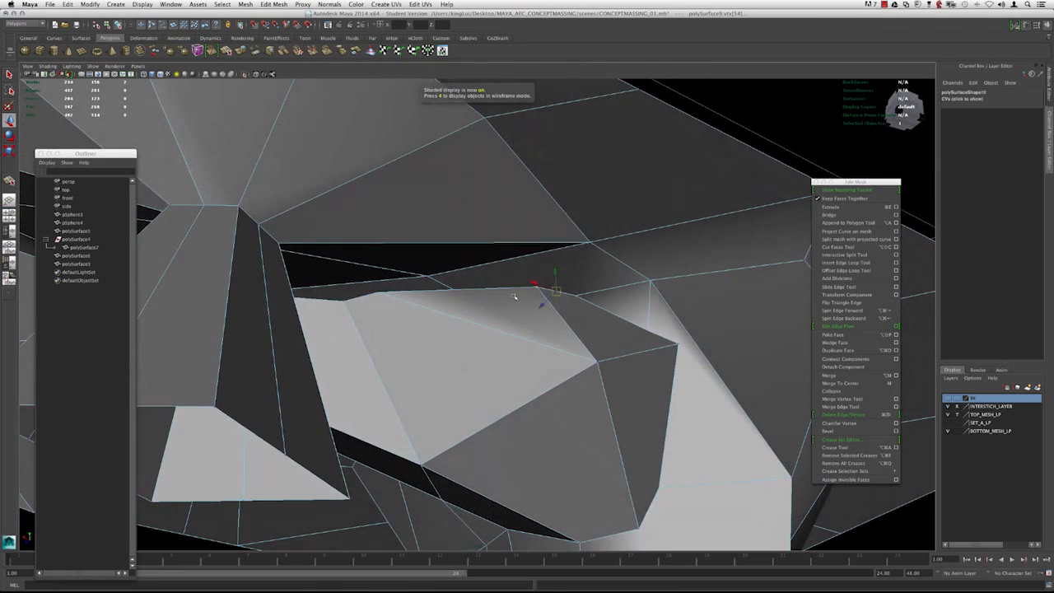
mouse_move(434, 316)
left_mouse_down("alt")
mouse_move(418, 310)
mouse_move(459, 287)
mouse_move(423, 277)
mouse_move(414, 305)
mouse_move(442, 312)
left_mouse_up("alt")
key("4")
key("5")
left_click_drag(530, 354, 489, 331, "alt")
right_click_drag(489, 331, 518, 329, "alt")
Step: Check the merged seam smoothed, and merge the next stray seam vertex beside the dark recess with its neighbour
key("3")
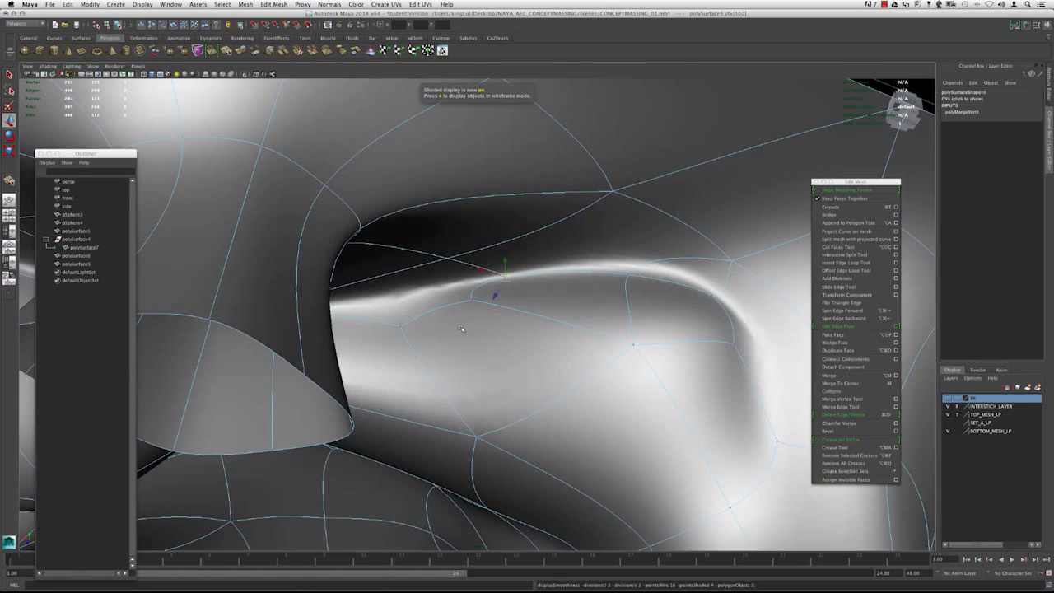
key("1")
left_click_drag(434, 264, 424, 301, "alt")
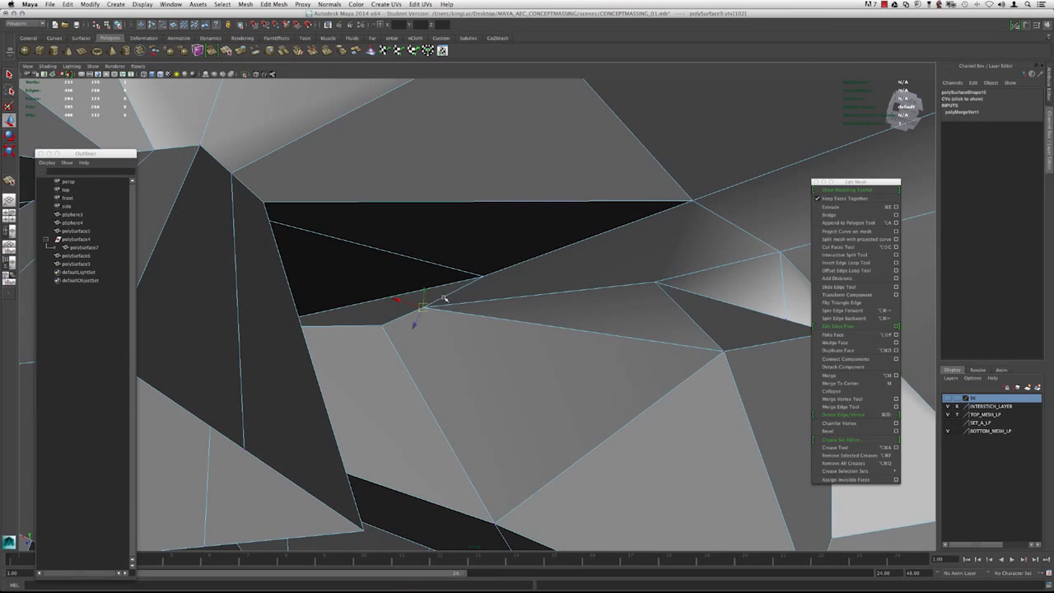
key("m")
Step: Split the face beside the upper seam with an added edge between seam vertices and preview the smoothed shape
left_click_drag(484, 318, 477, 288, "alt")
left_click_drag(606, 227, 369, 280, "alt")
key("3")
key("1")
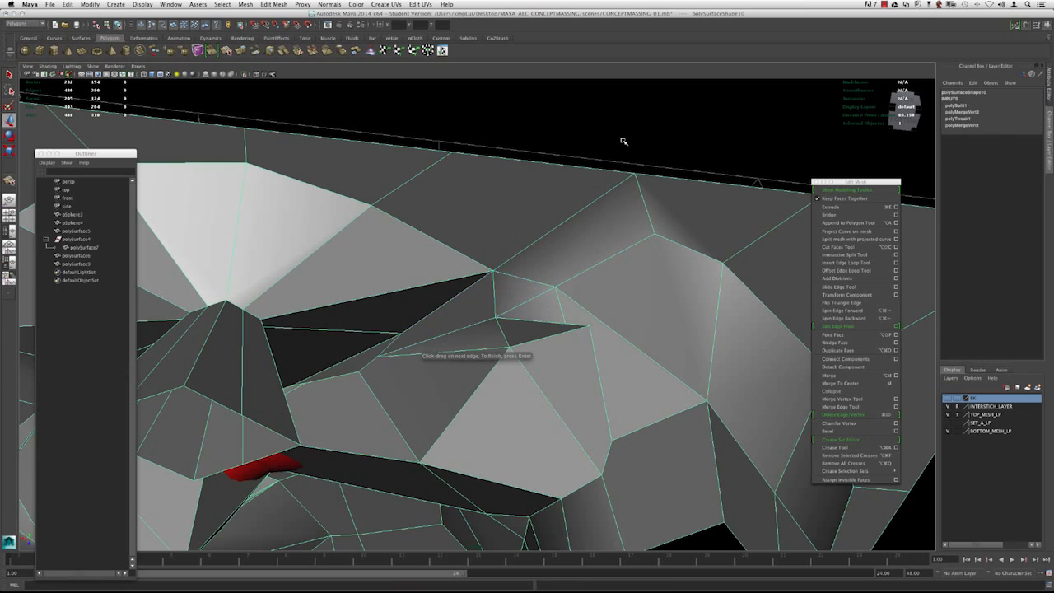
Step: Examine the underside mesh around the red form and the openings for remaining seam problems, comparing smoothed and unsmoothed display
left_click_drag(551, 197, 546, 226, "alt")
left_click(442, 253)
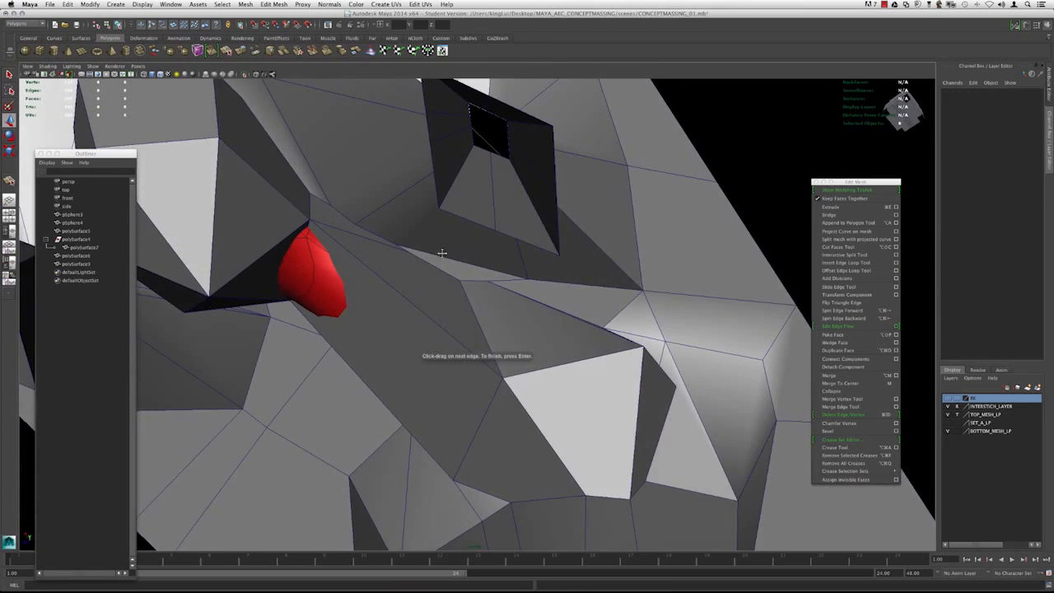
middle_click_drag(442, 254, 518, 305, "alt")
right_click_drag(518, 305, 548, 319, "alt")
left_click_drag(548, 320, 384, 305, "alt")
middle_click_drag(383, 305, 586, 313, "alt")
left_click(586, 226)
middle_click_drag(586, 226, 464, 219, "alt")
left_click_drag(464, 219, 531, 313, "alt")
key("3")
key("1")
middle_click_drag(529, 313, 538, 285, "alt")
left_click_drag(539, 285, 511, 280, "alt")
Step: Merge the stray seam vertex above the red form with its adjacent vertex
left_click(528, 253)
left_click_drag(532, 242, 557, 246, "alt")
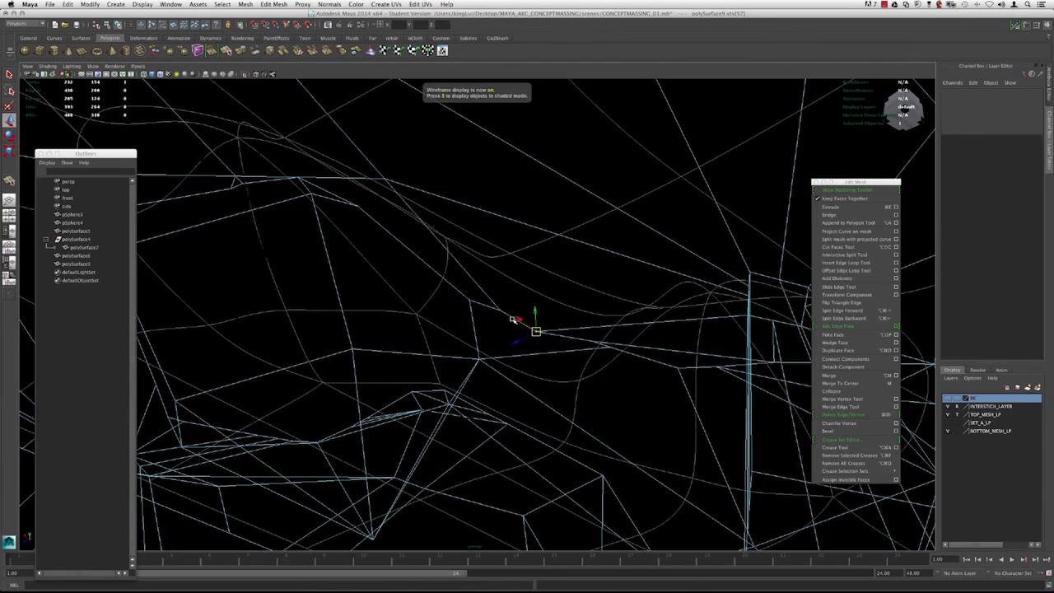
key("5")
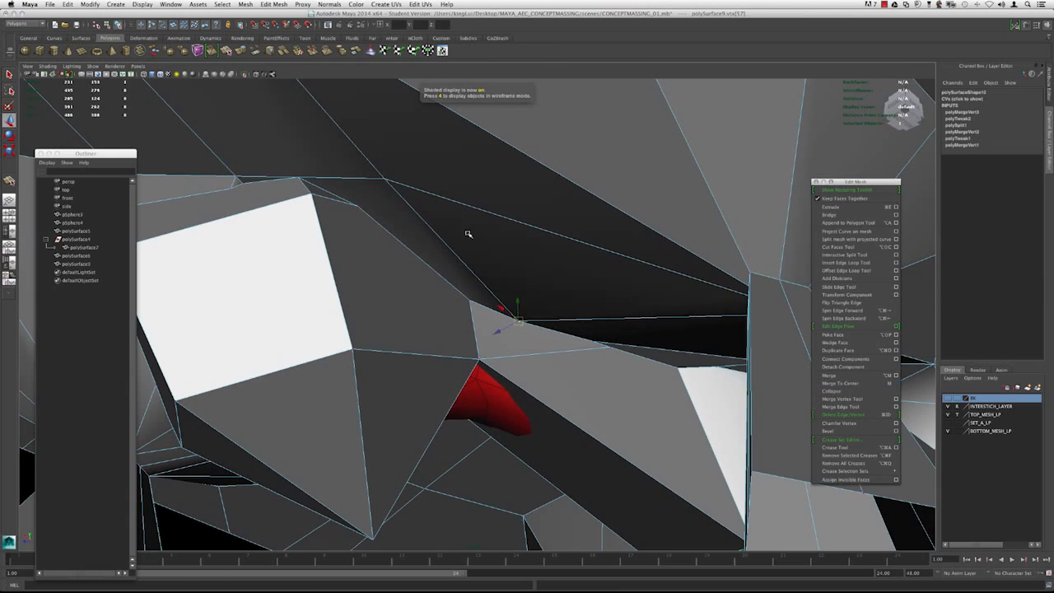
Step: Move the next stray vertex on the ridge above the central form onto its neighbour and merge them
left_click_drag(465, 204, 486, 277, "alt")
mouse_move(536, 254)
left_mouse_down("alt")
mouse_move(548, 289)
mouse_move(439, 296)
mouse_move(424, 313)
mouse_move(435, 287)
mouse_move(465, 309)
mouse_move(480, 299)
mouse_move(538, 332)
mouse_move(428, 305)
mouse_move(468, 280)
mouse_move(511, 322)
mouse_move(480, 304)
mouse_move(516, 328)
mouse_move(484, 308)
left_mouse_up("alt")
key("4")
key("5")
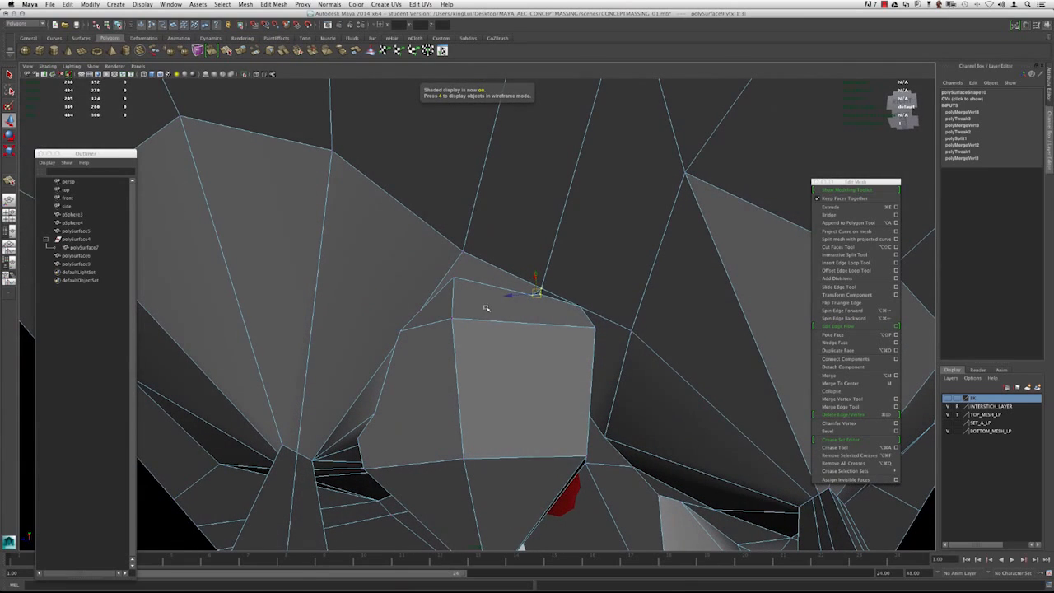
Step: Merge the stray vertices at the central form's upper seam corner into the corner vertex
mouse_move(501, 257)
left_mouse_down("alt")
mouse_move(470, 242)
mouse_move(501, 275)
mouse_move(483, 286)
mouse_move(487, 273)
left_mouse_up("alt")
key("4")
key("5")
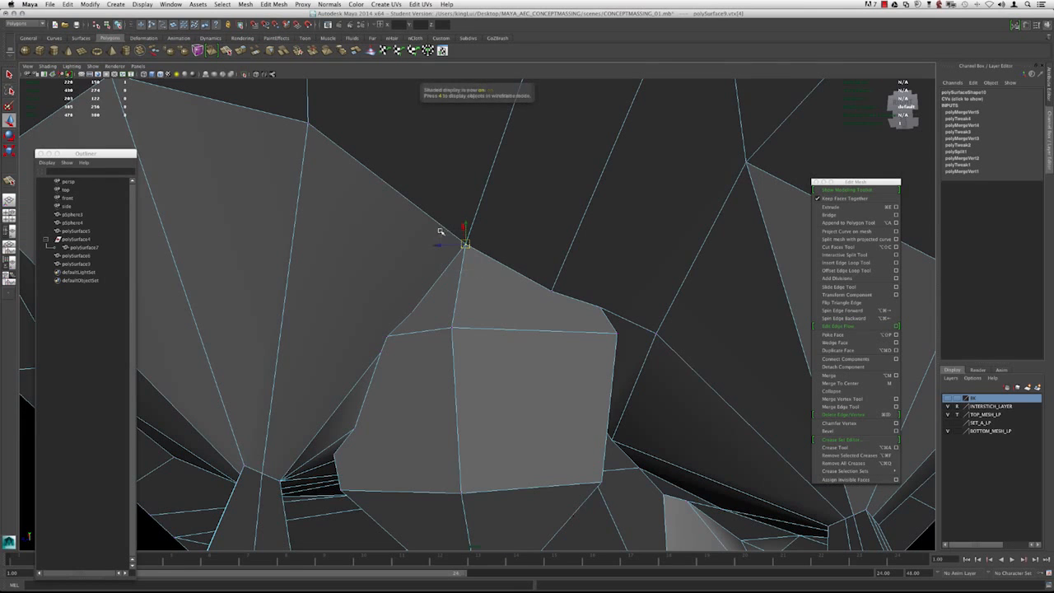
mouse_move(445, 306)
left_mouse_down("alt")
mouse_move(419, 294)
mouse_move(478, 291)
mouse_move(441, 318)
left_mouse_up("alt")
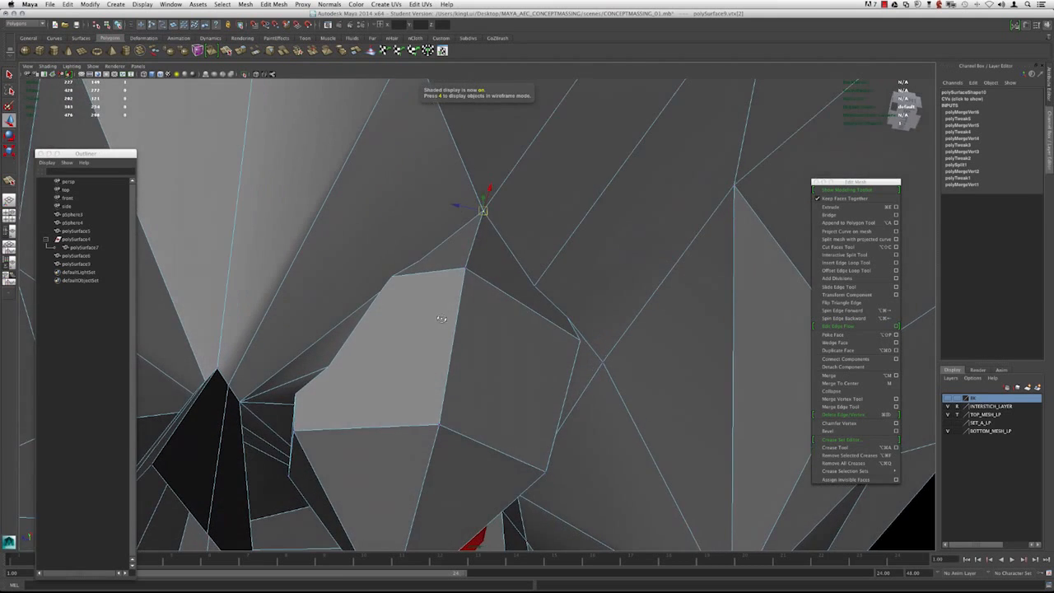
Step: Select the two close vertices on the central form's side seam and merge them to their center
key("4")
left_click(404, 301)
key("5")
key("4")
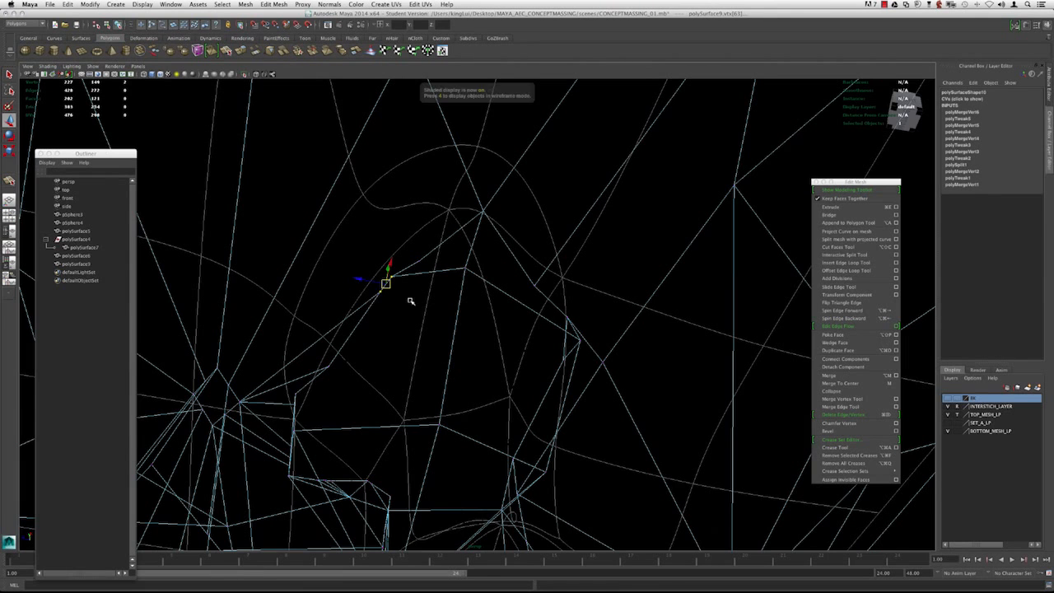
key("5")
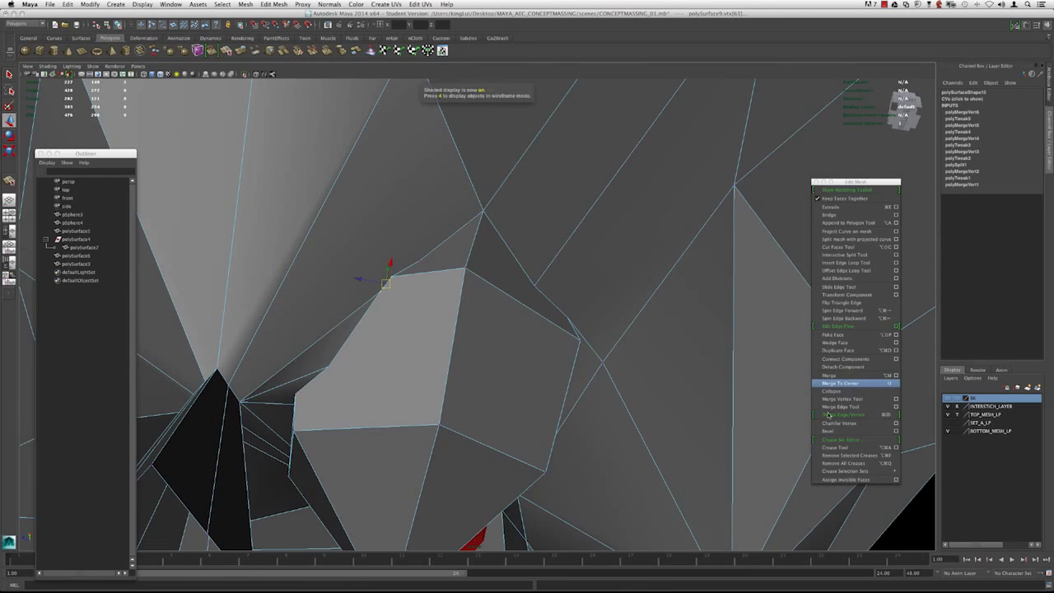
left_click_drag(396, 287, 560, 329, "alt")
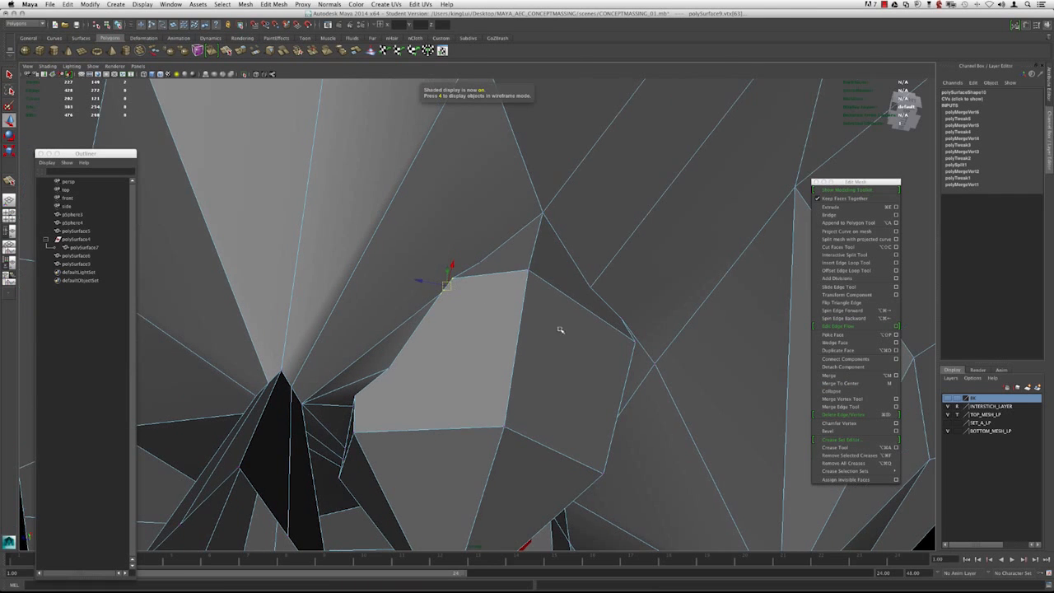
mouse_move(437, 327)
left_mouse_down("alt")
mouse_move(419, 326)
mouse_move(437, 301)
left_mouse_up("alt")
key("4")
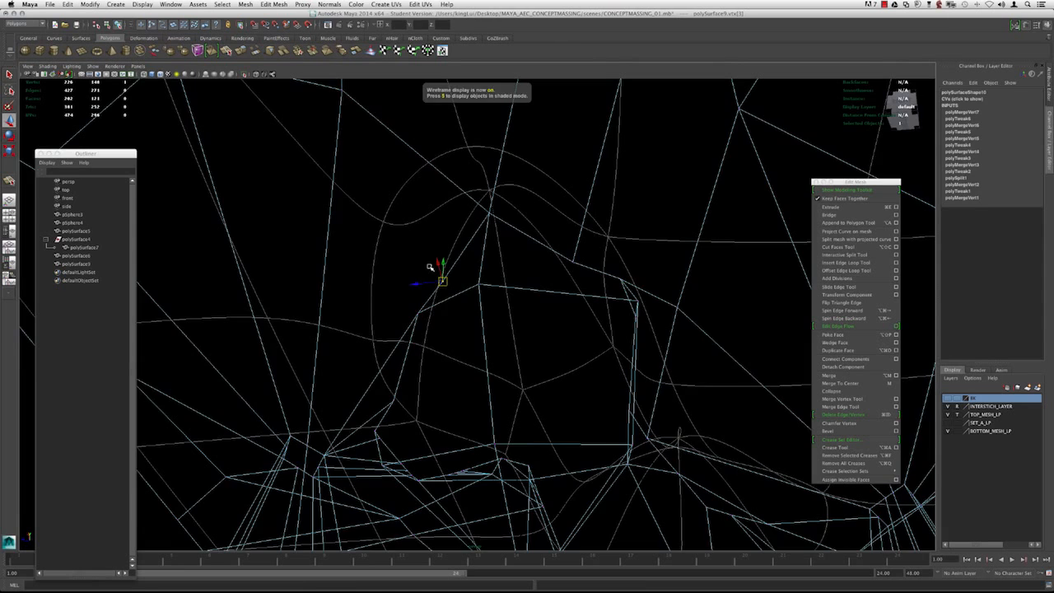
Step: Delete the leftover vertex on the central form's side seam and return to object selection
key("5")
left_click(431, 266)
mouse_move(431, 266)
left_mouse_down("alt")
mouse_move(458, 285)
mouse_move(437, 260)
left_mouse_up("alt")
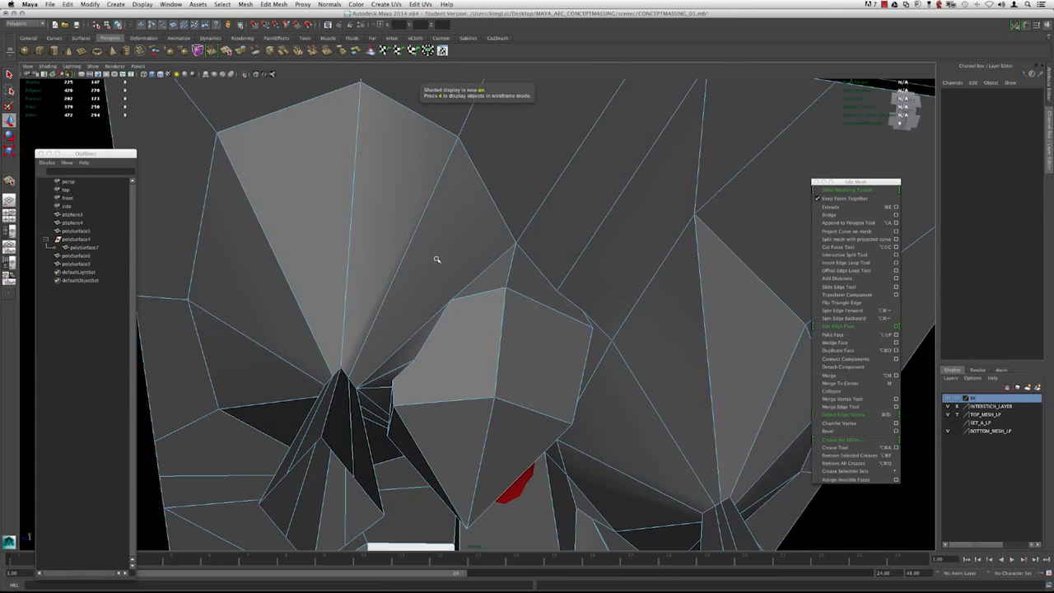
right_click_drag(433, 253, 469, 231)
Step: Select the whole underside mesh and delete its construction history
scroll(466, 235, "down", 4)
left_click_drag(465, 238, 383, 219, "alt")
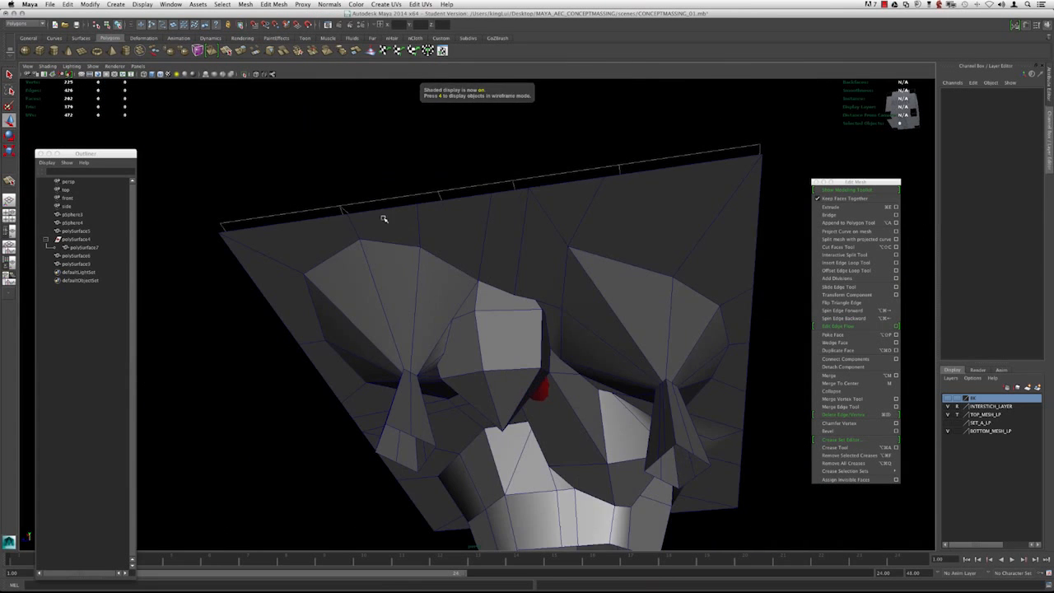
left_click(413, 256)
scroll(461, 312, "up", 8)
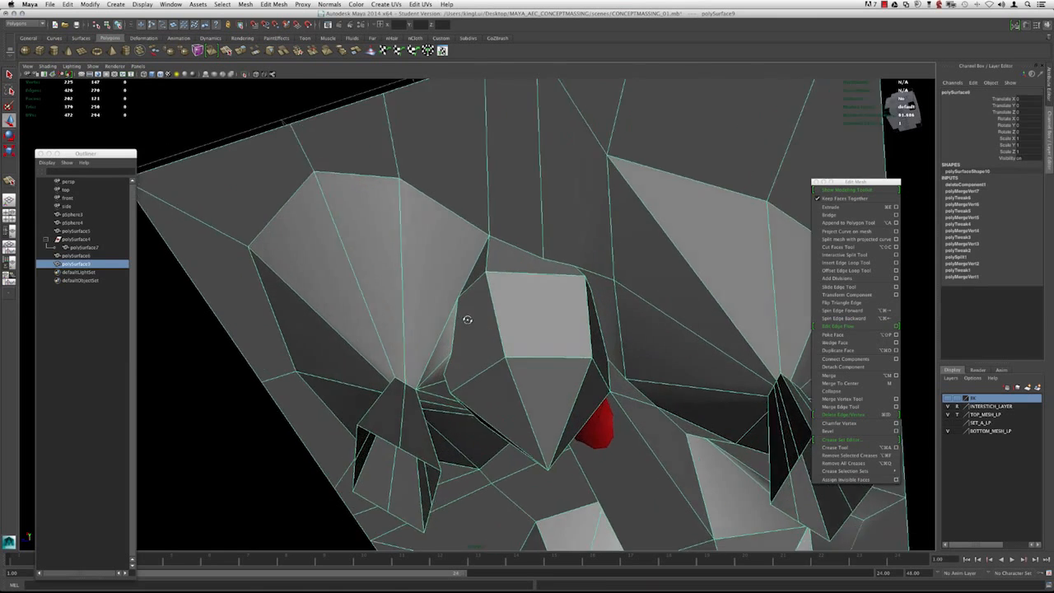
left_click(68, 4)
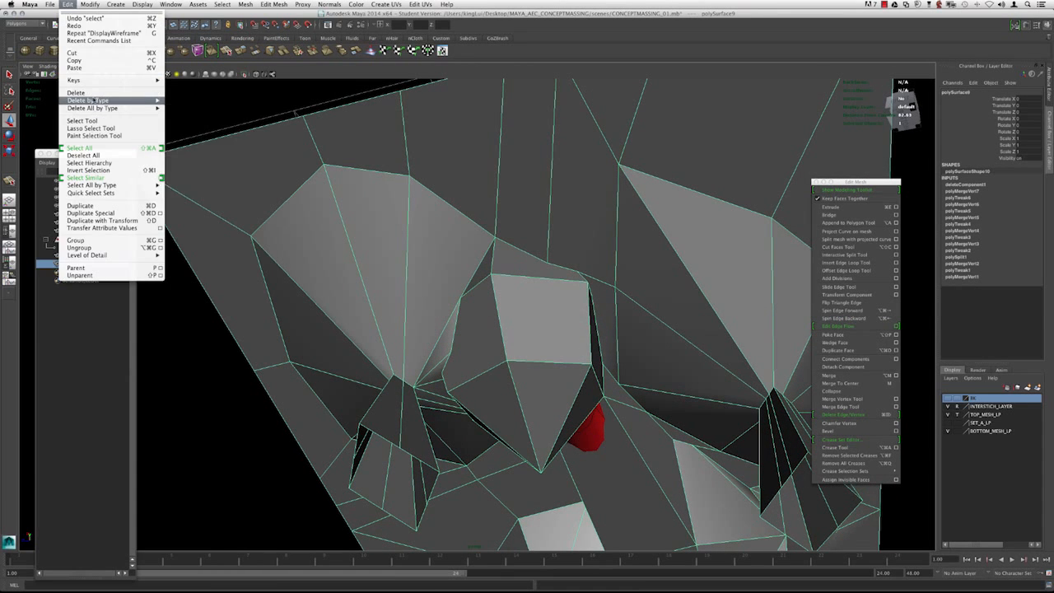
left_click(183, 105)
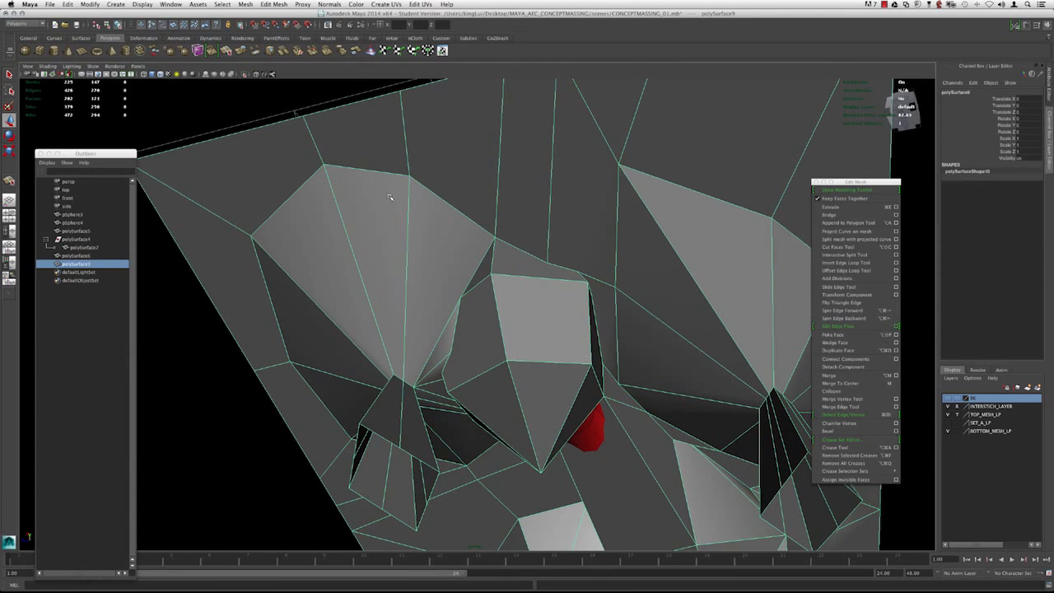
left_click(141, 4)
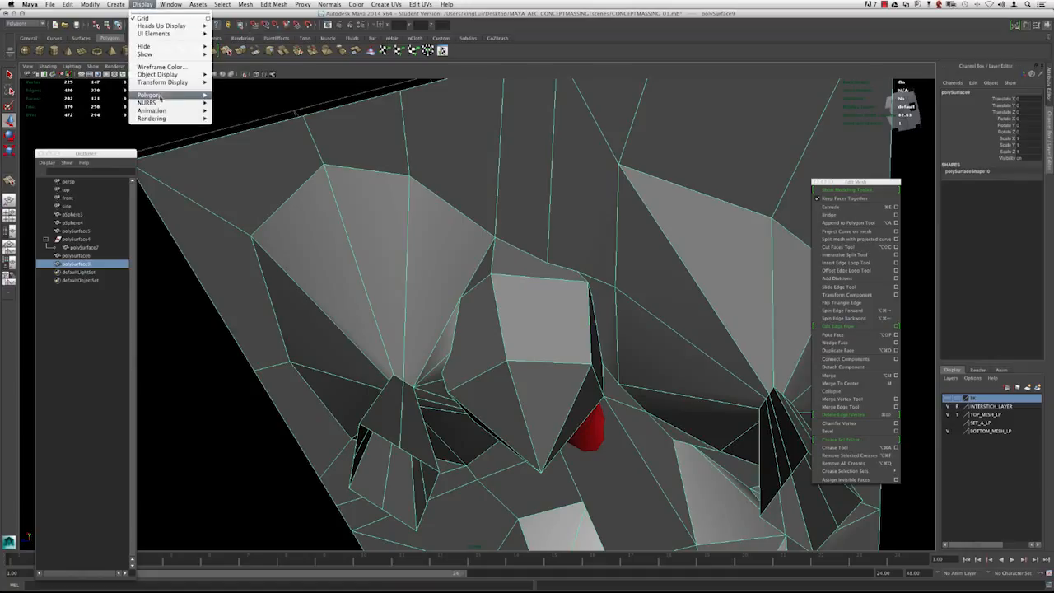
mouse_move(161, 96)
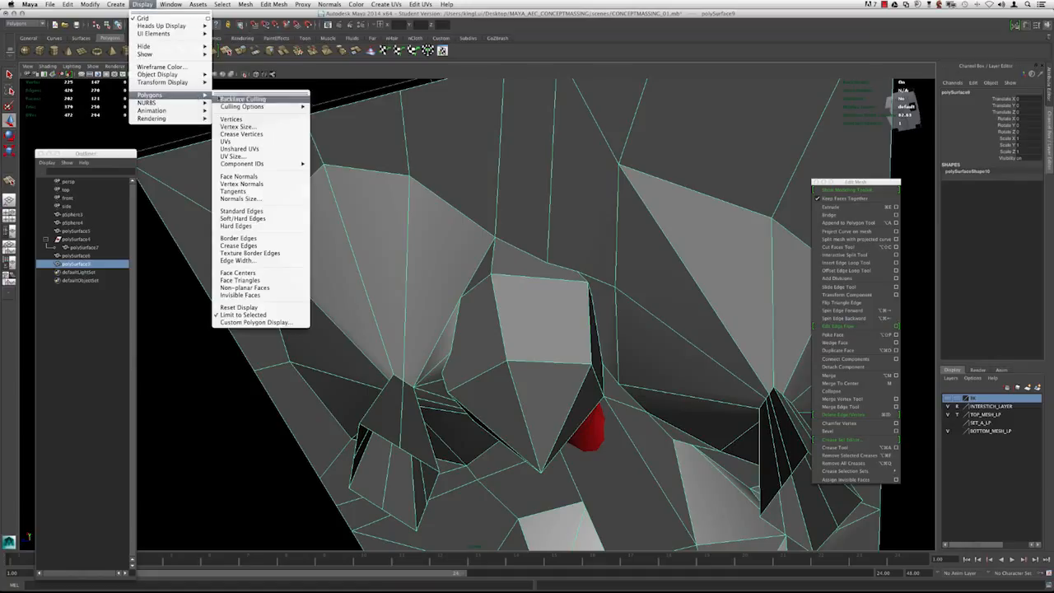
left_click(237, 122)
left_click(269, 123)
Step: Examine the mesh around the central form and the red form, comparing smoothed and unsmoothed display
left_click_drag(268, 123, 428, 247, "alt")
scroll(485, 355, "up", 5)
left_click_drag(432, 328, 338, 188, "alt")
left_click_drag(483, 296, 508, 348, "alt")
left_click_drag(553, 312, 478, 280, "alt")
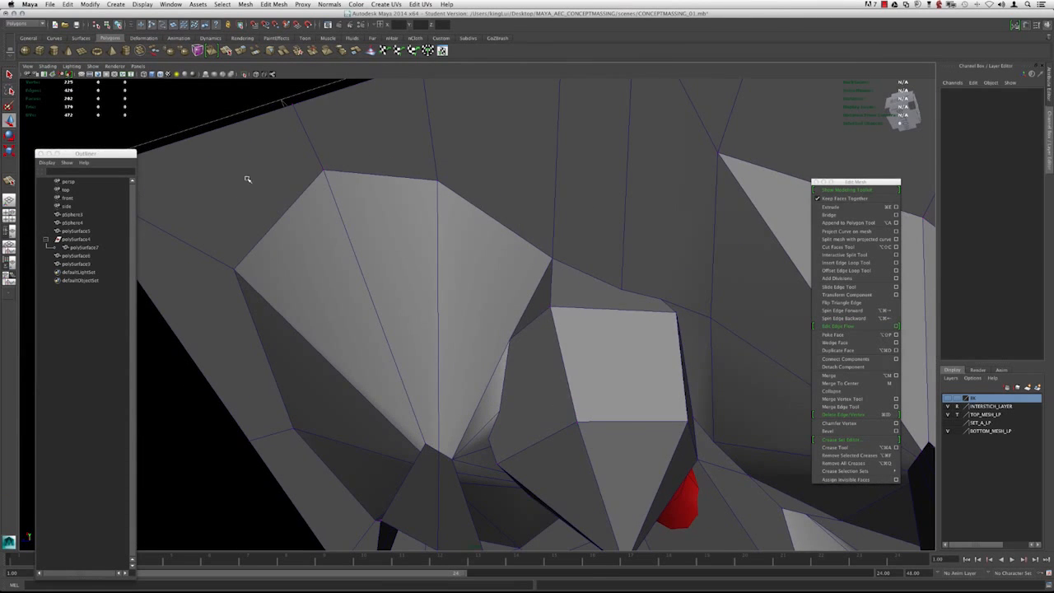
left_click_drag(473, 175, 529, 316, "alt")
left_click(478, 253)
key("3")
key("1")
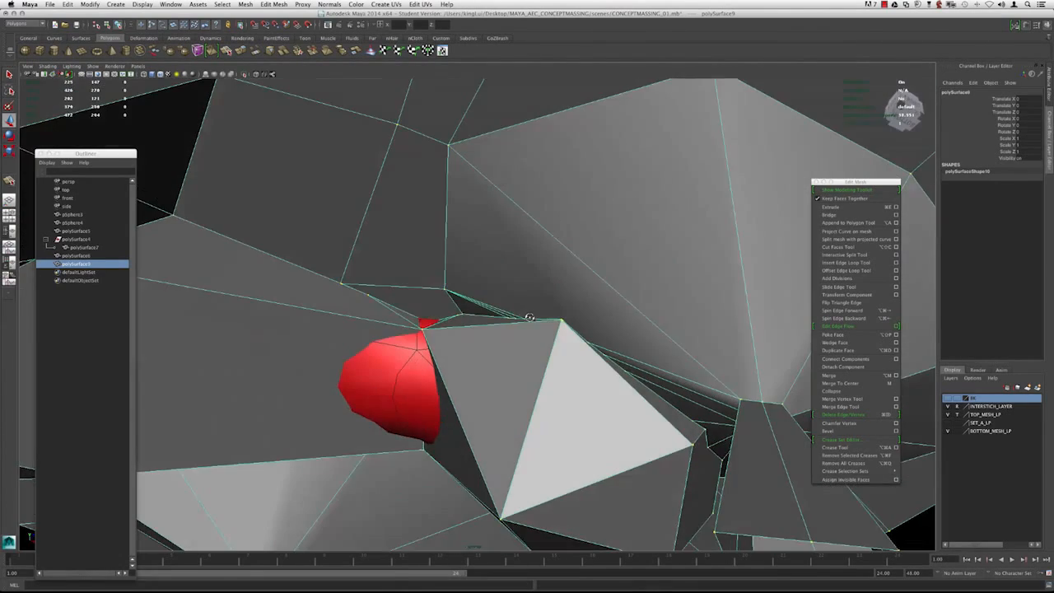
Step: Merge the two close vertices on the seam beside the red form into one
left_click_drag(595, 358, 473, 275, "alt")
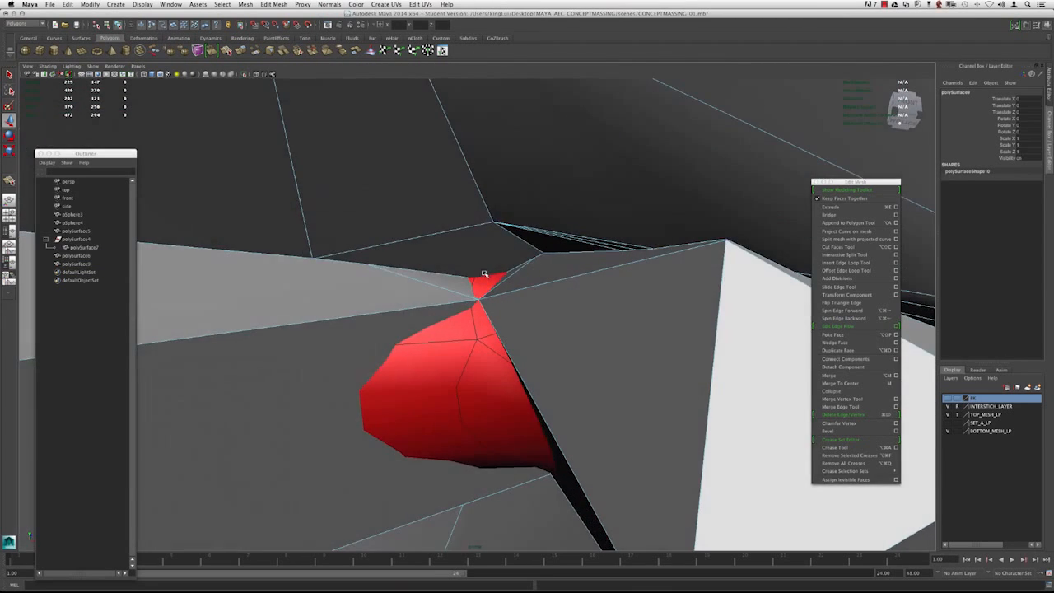
left_click(303, 242)
key("4")
left_click_drag(303, 242, 377, 251, "alt")
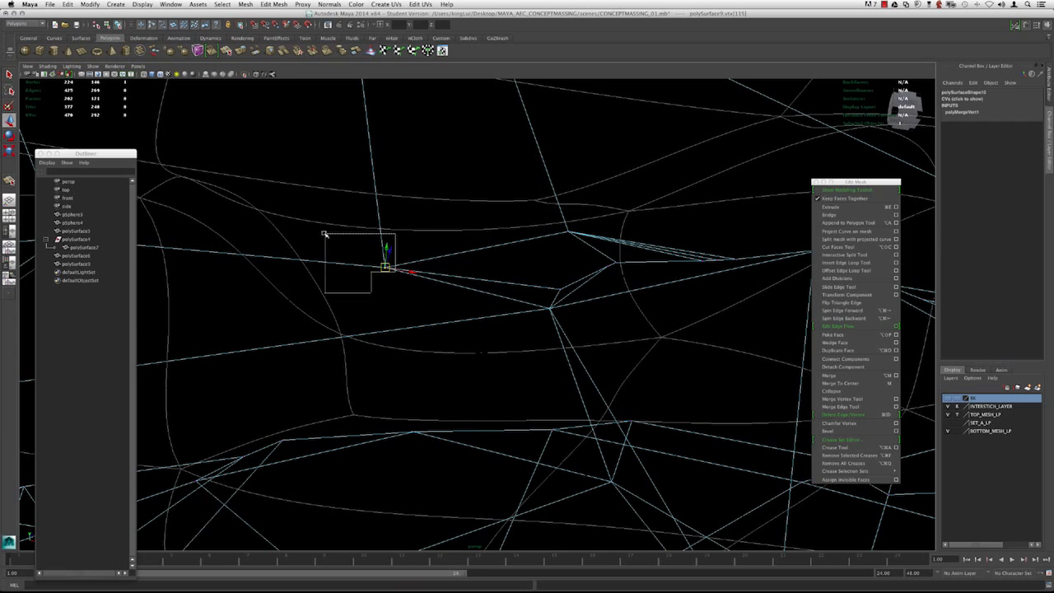
Step: Merge the two close vertices at the seam corner above the red form to their center and compare the smoothed display
key("5")
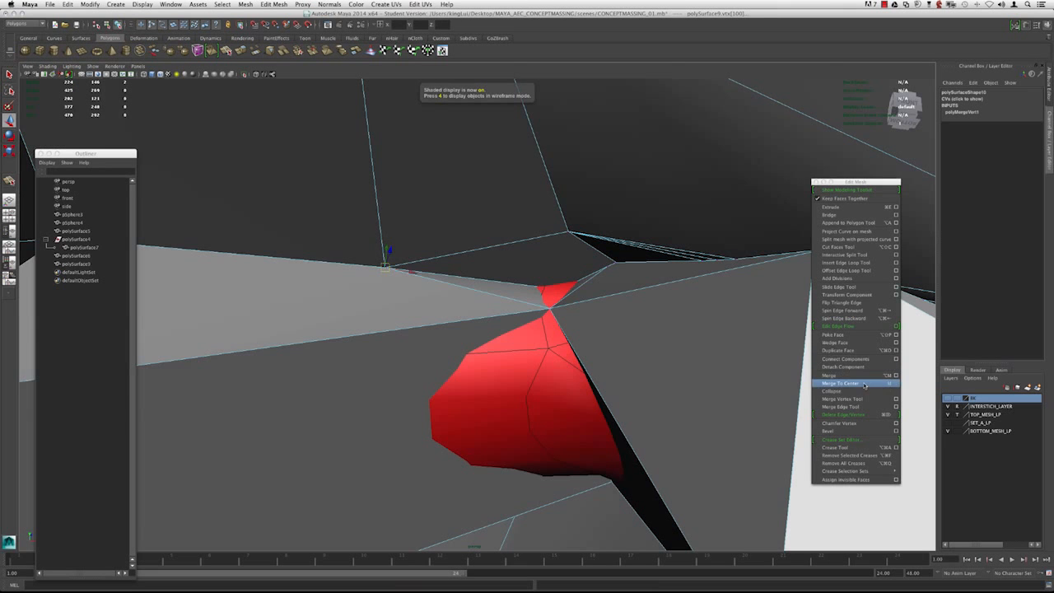
left_click_drag(523, 245, 406, 237, "alt")
key("3")
key("1")
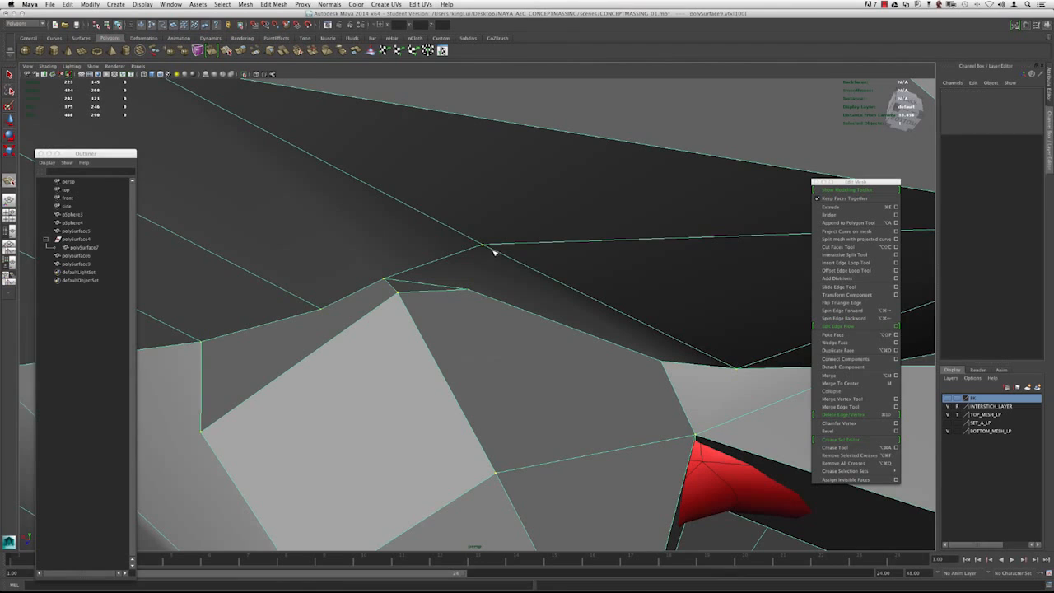
Step: Split the face along the central form's upper seam with a new edge and check it in smoothed display
left_click_drag(389, 240, 423, 288, "alt")
key("3")
key("1")
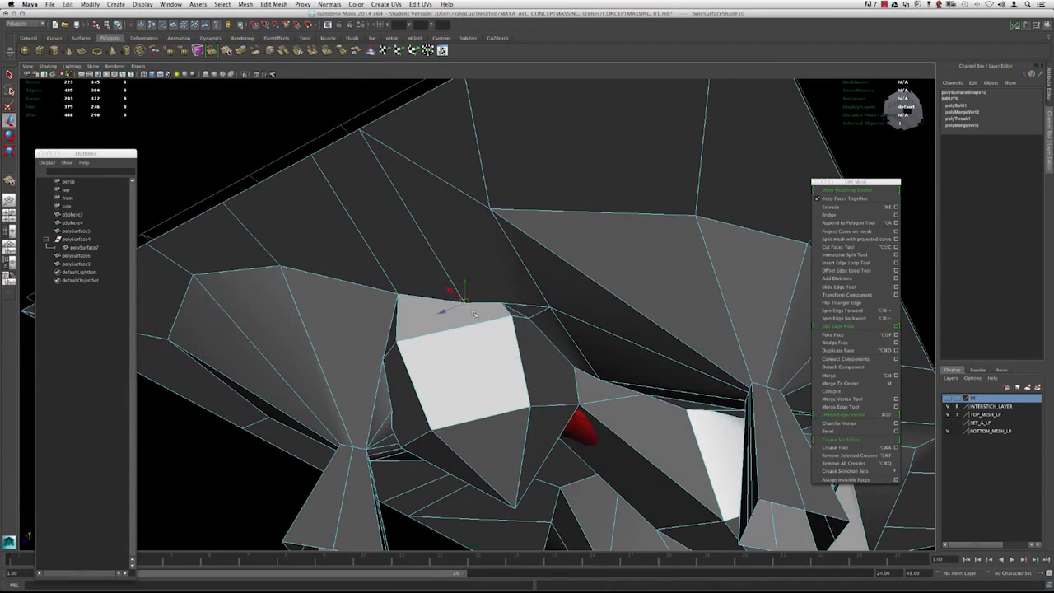
Step: Merge the stacked vertices at the upper corner of the central form's bright face
right_click_drag(439, 263, 521, 279, "alt")
key("4")
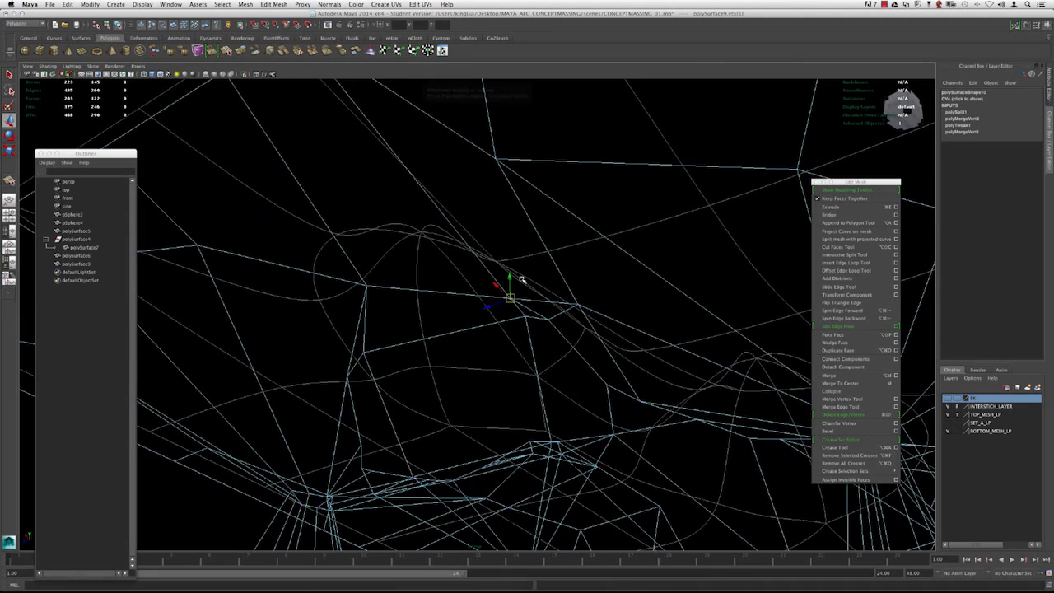
key("5")
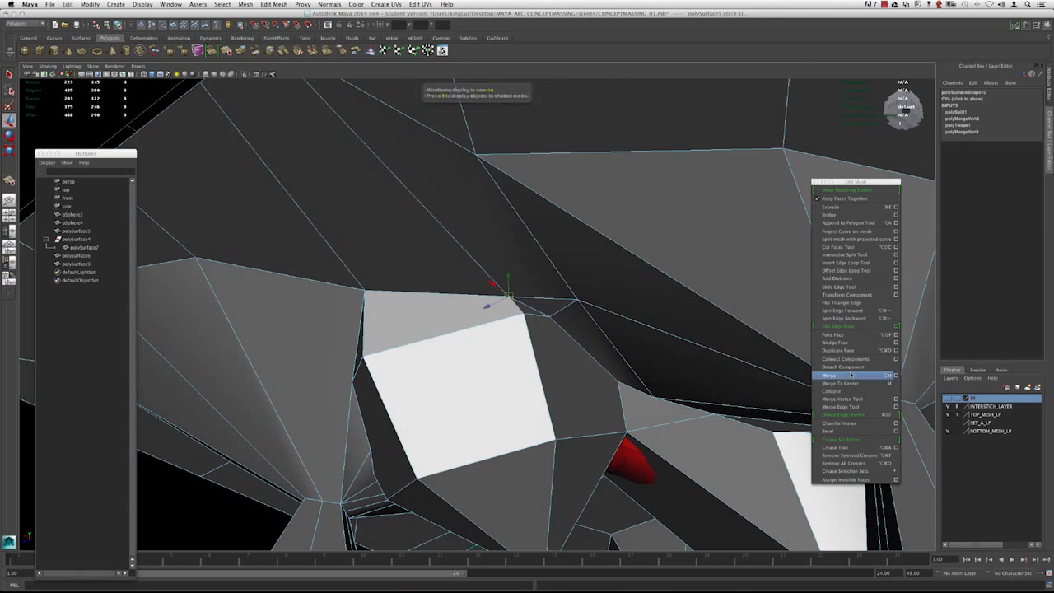
left_click_drag(428, 267, 341, 245, "alt")
Step: Examine the smoothed underside from several angles, around the columns and the central form
key("3")
left_click_drag(446, 207, 473, 177, "alt")
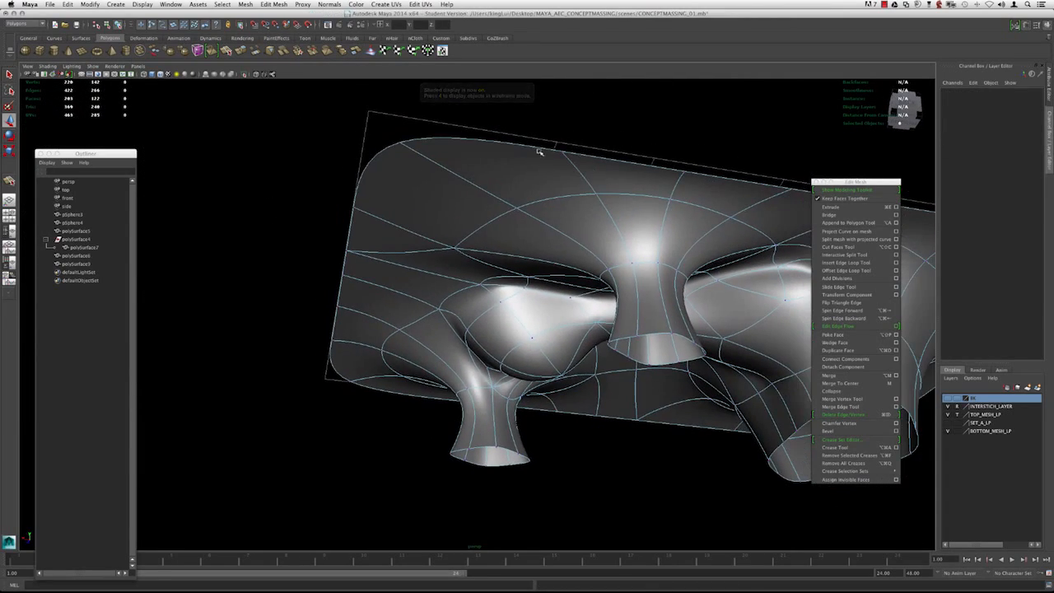
left_click_drag(588, 115, 342, 139, "alt")
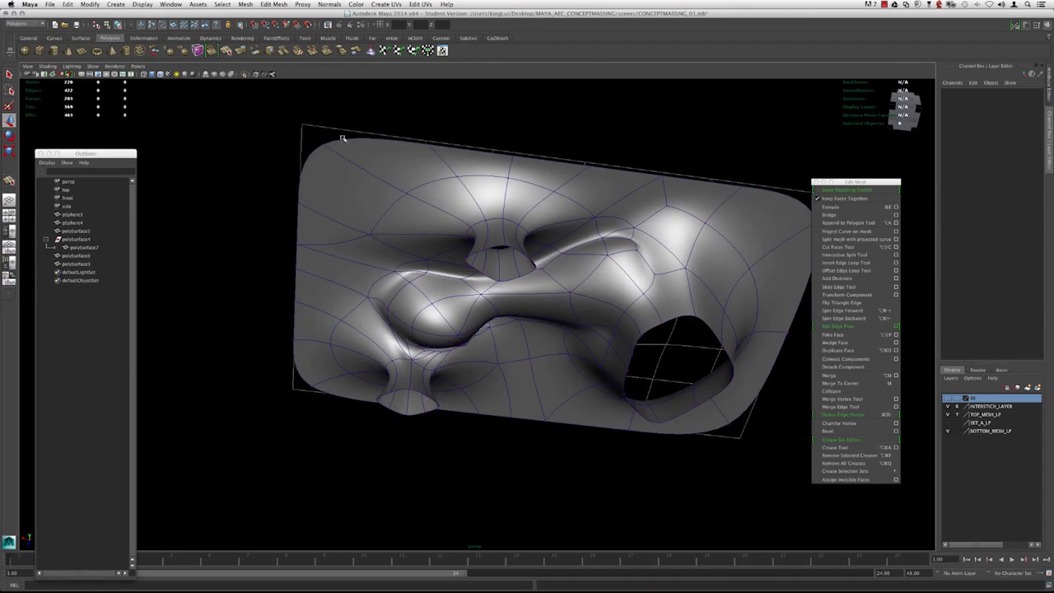
left_click_drag(512, 232, 669, 225, "alt")
left_click_drag(517, 239, 548, 320, "alt")
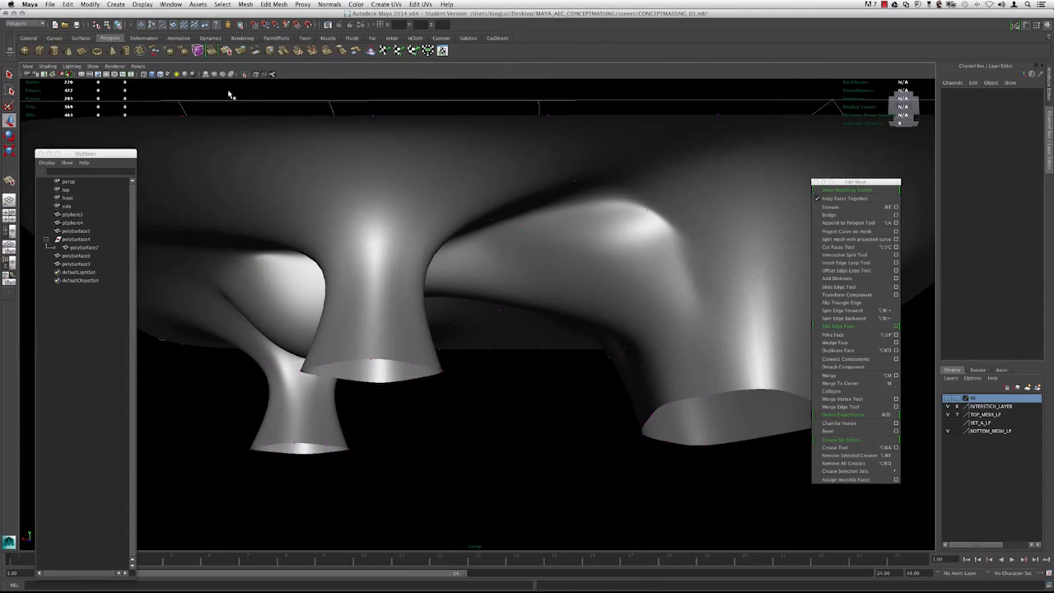
left_click_drag(411, 288, 479, 288, "alt")
Step: Select the underside mesh, show it unsmoothed and merge the two nearly coincident vertices at the central form's lower corner to their center
left_click(437, 235)
key("1")
right_click_drag(449, 273, 521, 307, "alt")
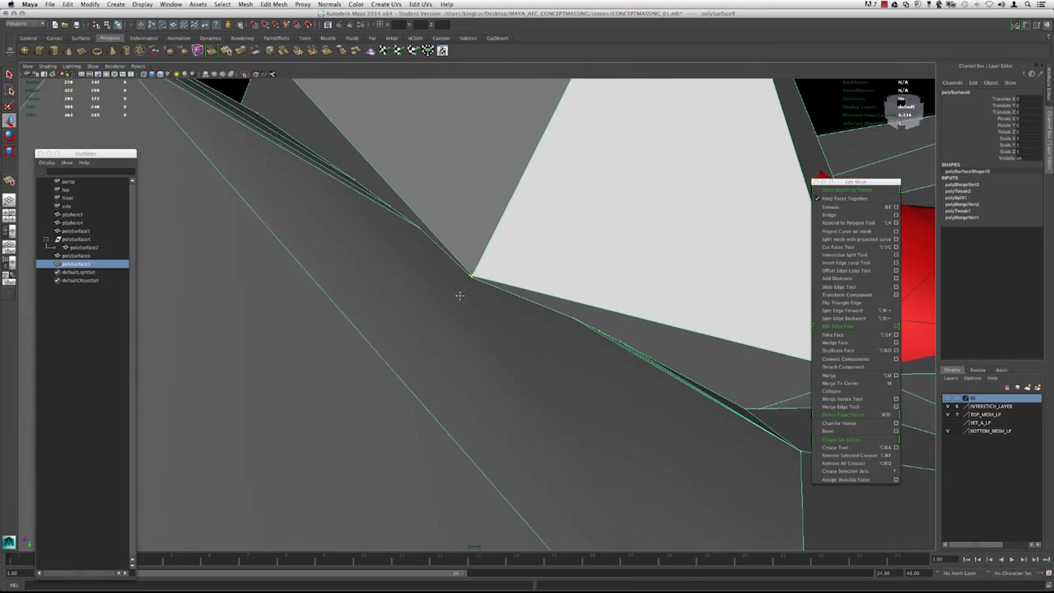
left_click_drag(477, 317, 574, 365, "alt")
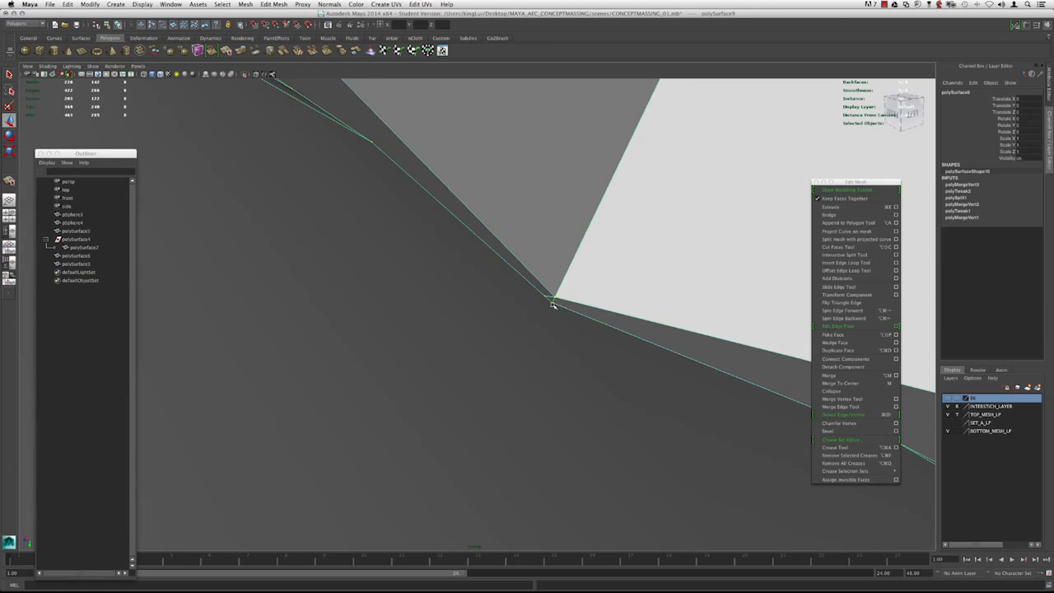
left_click(553, 302)
key("4")
left_click(547, 298)
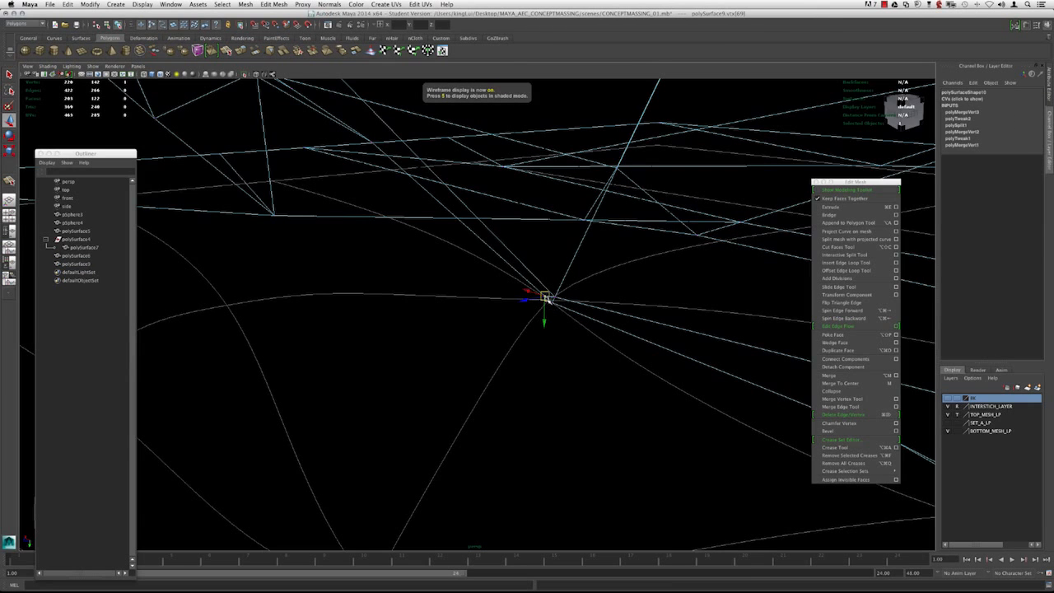
key("m")
mouse_move(693, 352)
right_mouse_down("alt")
mouse_move(604, 301)
mouse_move(548, 299)
mouse_move(522, 319)
right_mouse_up("alt")
key("5")
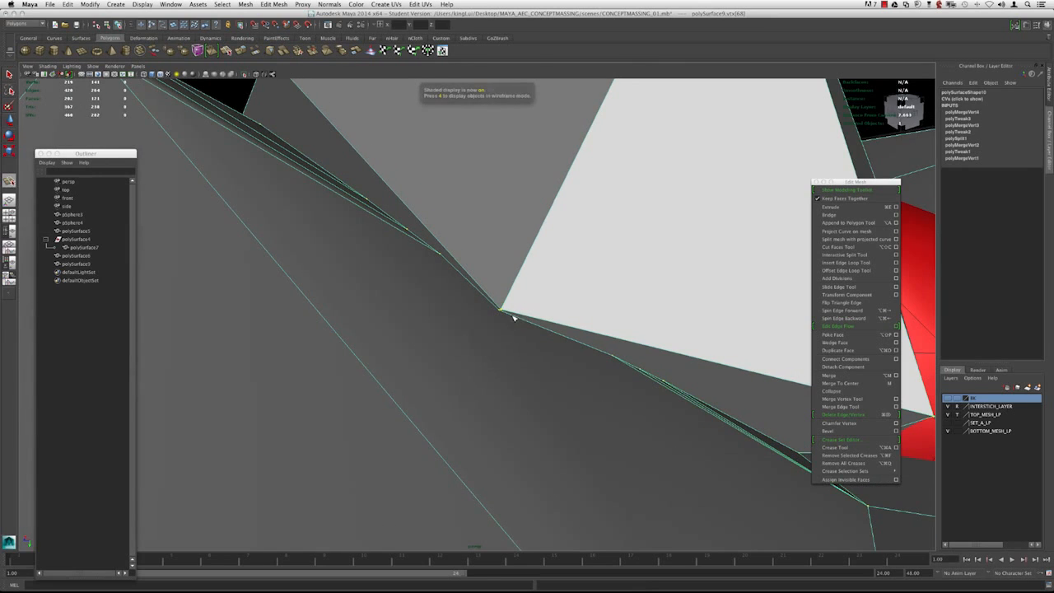
Step: Split the large face between the column base and the central form with a new edge ending at the lower vertex
right_click_drag(455, 311, 426, 247, "alt")
left_click_drag(425, 247, 452, 300, "alt")
left_click(388, 277)
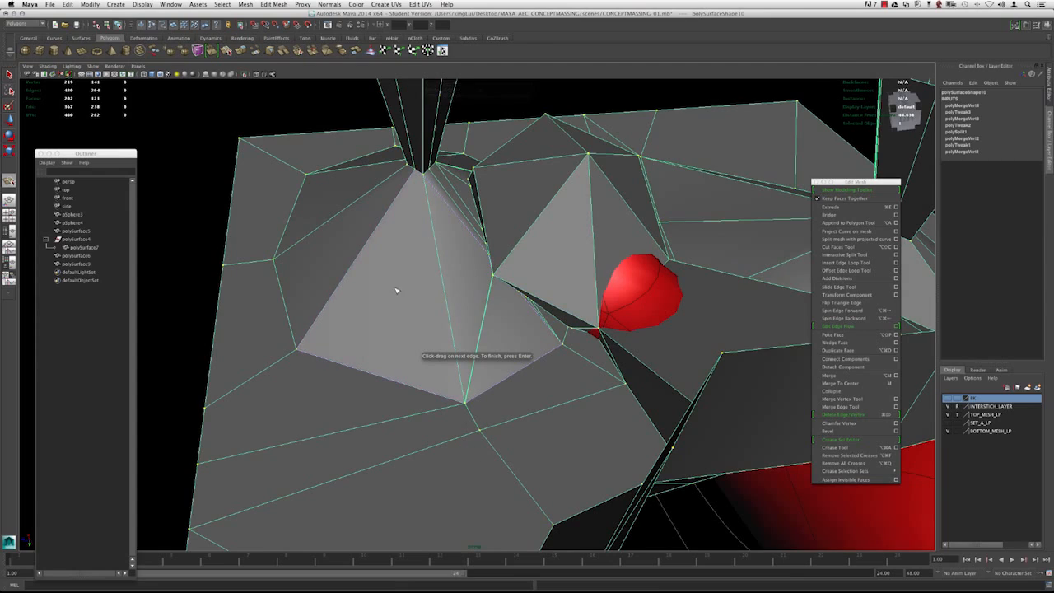
key("w")
key("3")
Step: Merge the two close vertices on the central form's side seam facing the column to their center
left_click_drag(400, 228, 392, 289, "alt")
right_click_drag(392, 289, 505, 251, "alt")
left_click_drag(505, 251, 448, 271, "alt")
key("1")
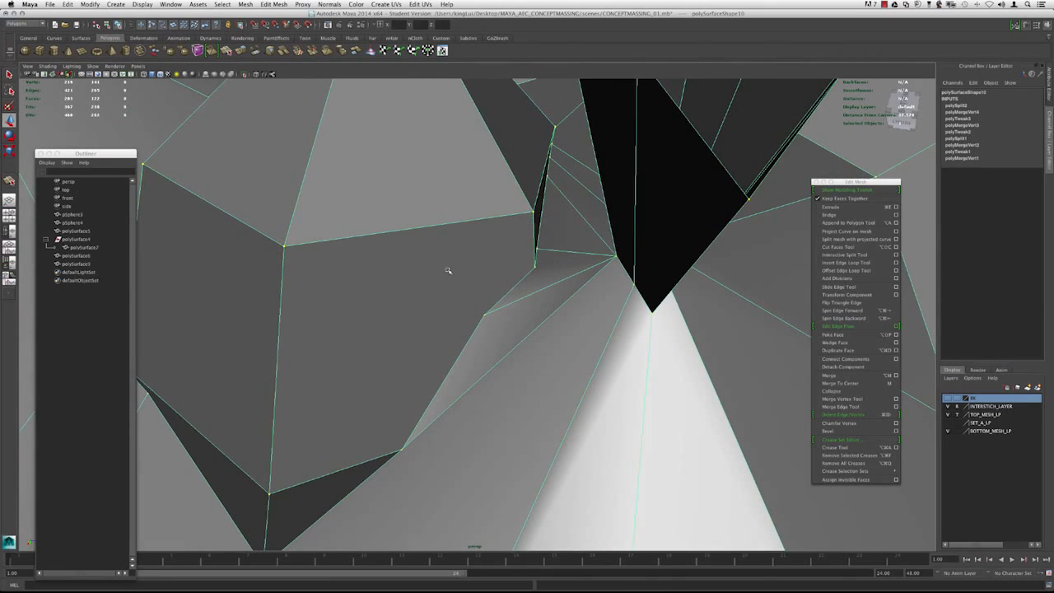
left_click_drag(510, 263, 569, 277, "alt")
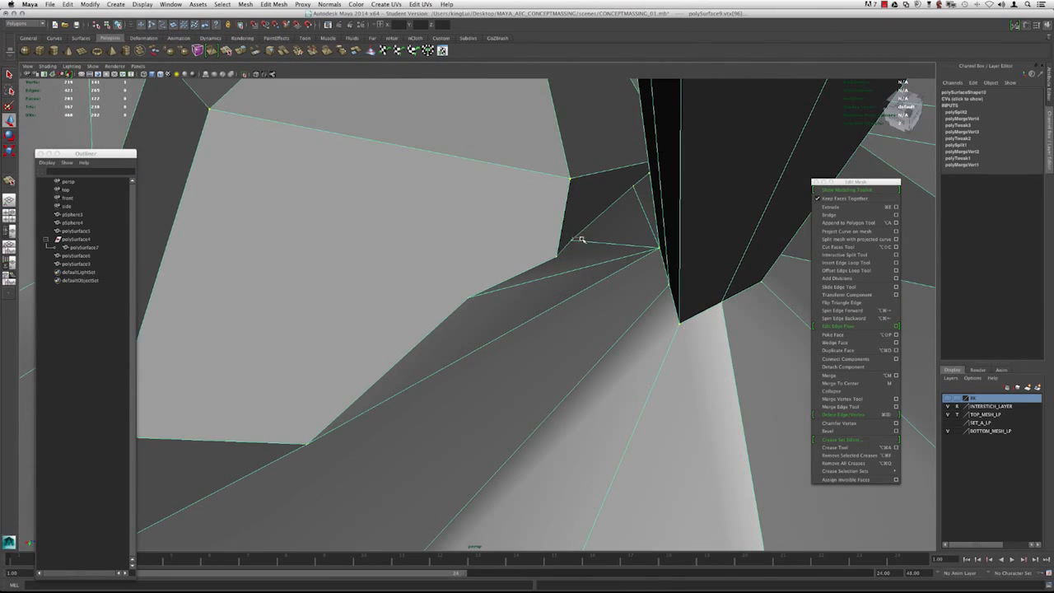
left_click(576, 239)
key("4")
left_click(570, 241)
key("5")
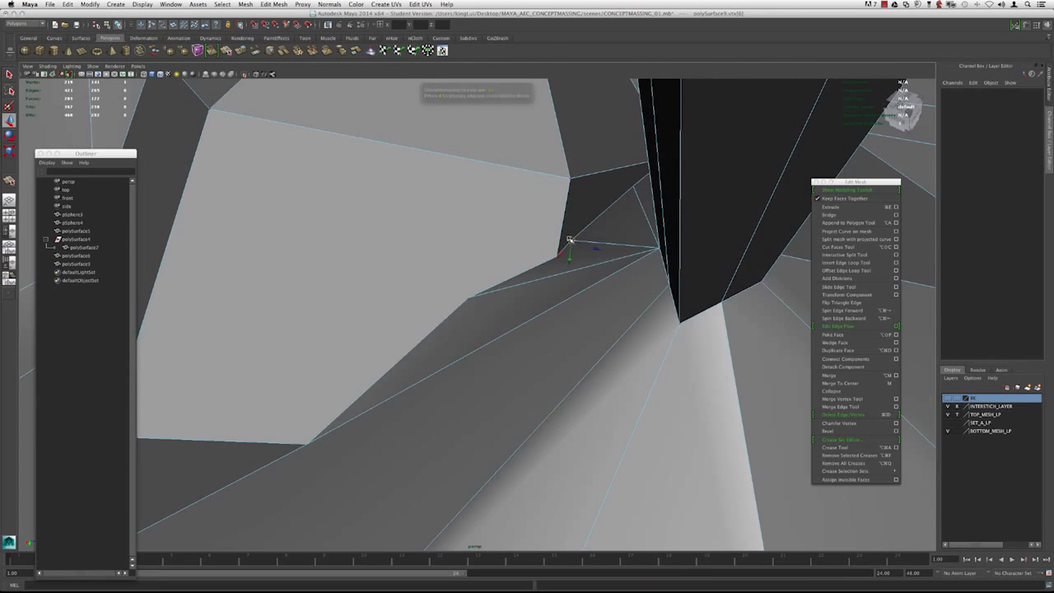
key("4")
key("5")
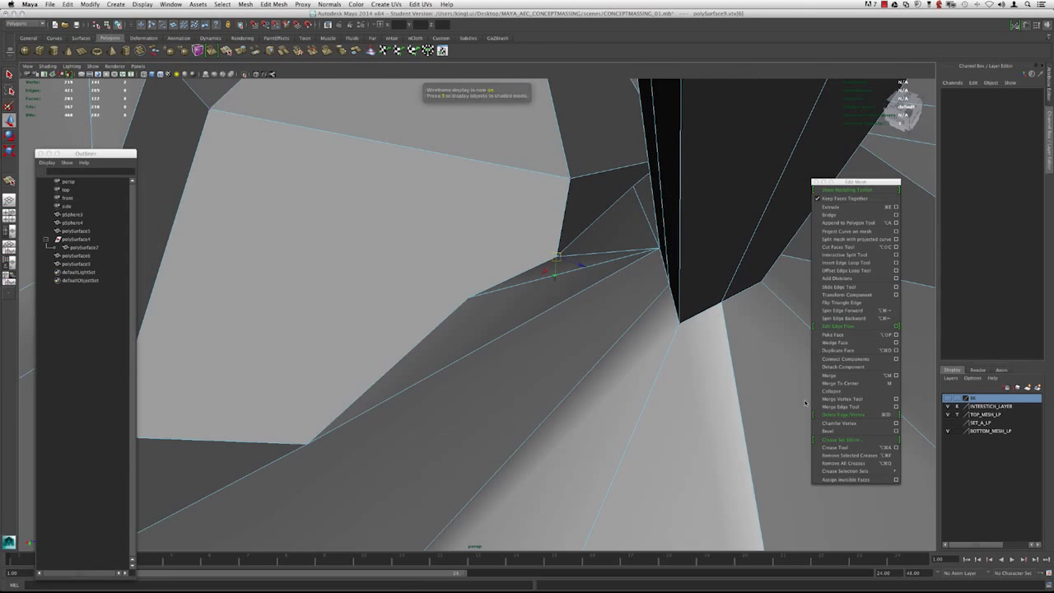
left_click(838, 383)
Step: Delete the redundant edges in the narrow faces between the central form and the adjoining column
left_click_drag(403, 305, 427, 324, "alt")
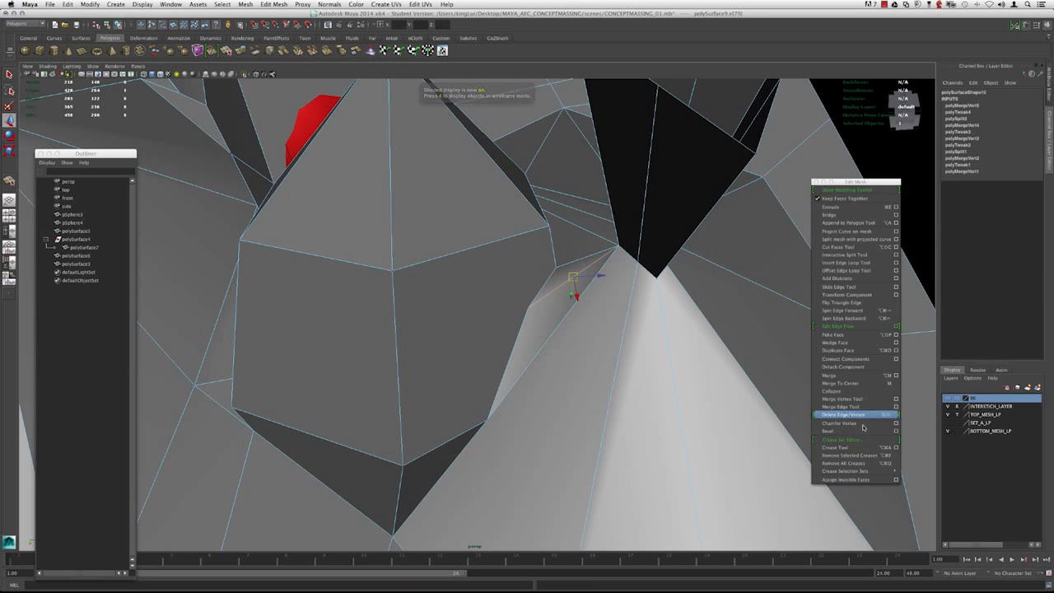
left_click_drag(675, 313, 478, 263, "alt")
key("super+BackSpace")
right_click_drag(531, 321, 543, 288, "alt")
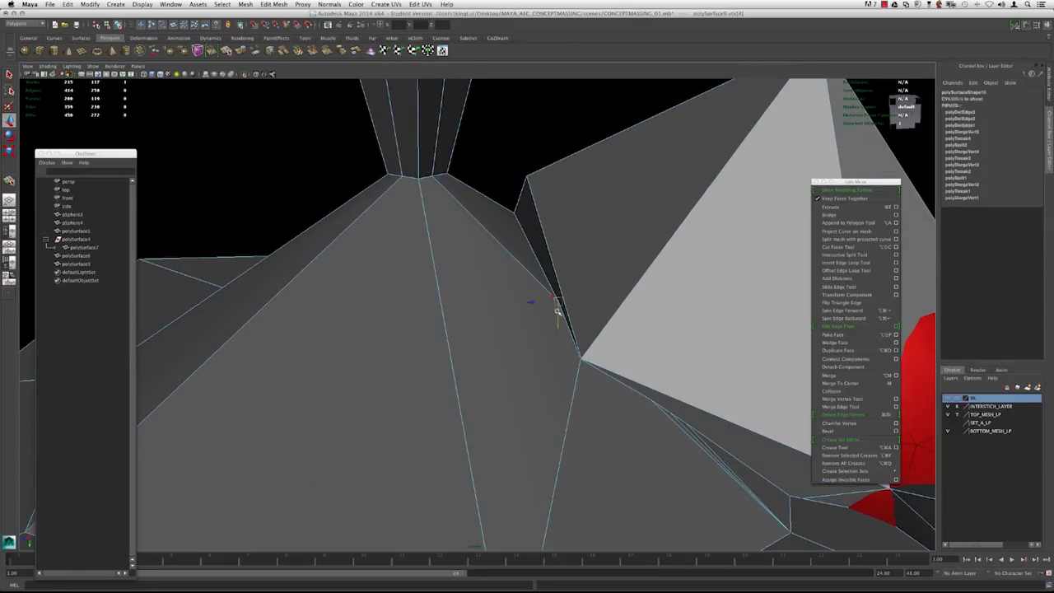
Step: Move the stray seam vertex beside the column onto the central form's corner and merge the two vertices
left_click_drag(558, 303, 569, 358)
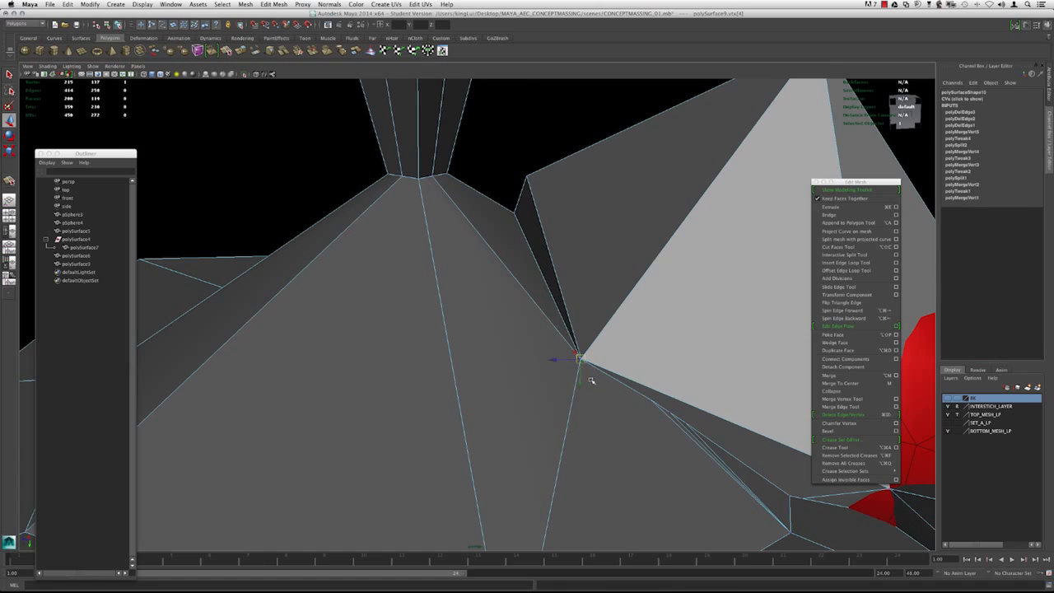
key("4")
left_click(557, 357)
left_click_drag(557, 357, 649, 423, "alt")
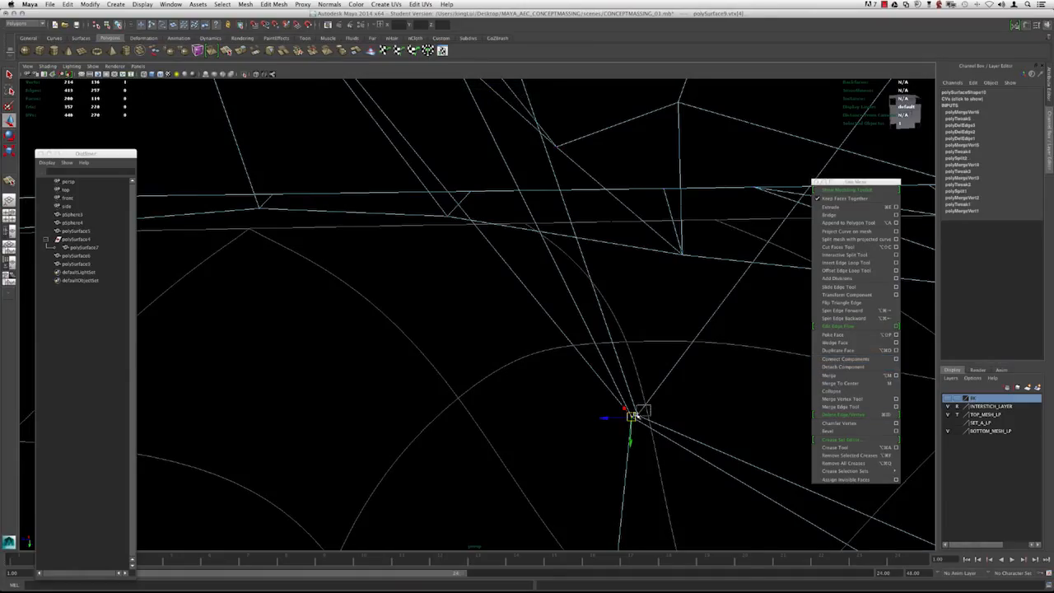
left_click_drag(635, 418, 630, 422)
right_click_drag(630, 422, 585, 403, "alt")
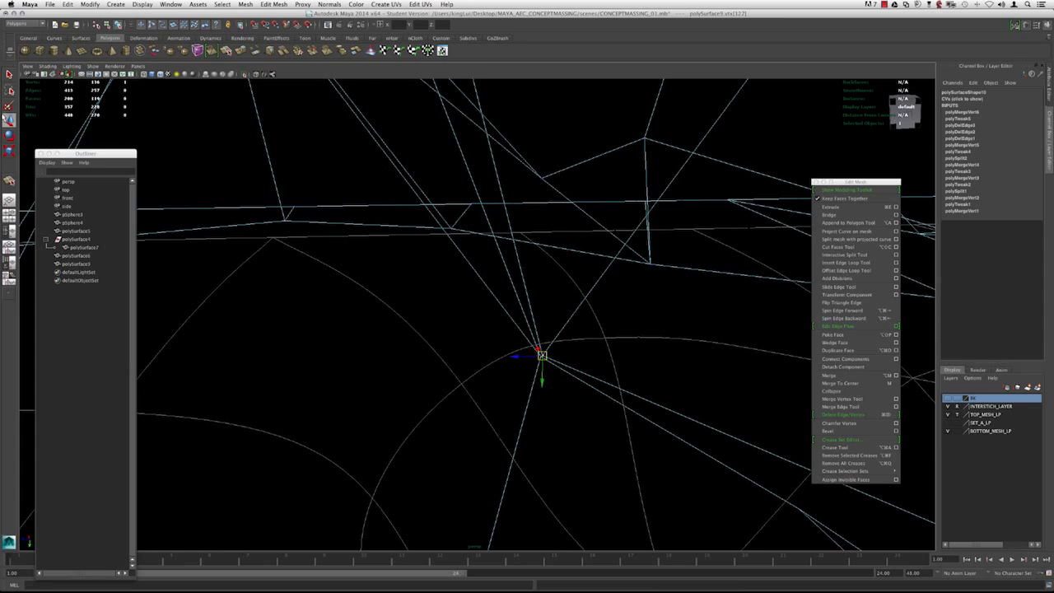
Step: Set the Move tool's axis to Normals average, shift the merged vertex and check the smoothed surface around it
double_click(9, 120)
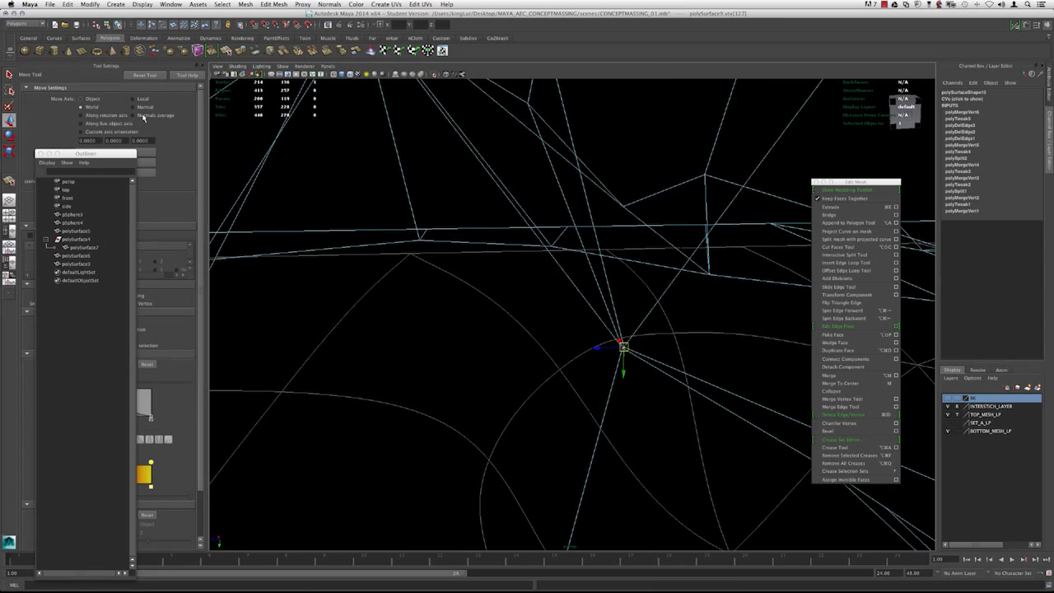
mouse_move(501, 308)
left_mouse_down("alt")
mouse_move(485, 306)
mouse_move(509, 307)
left_mouse_up("alt")
key("ctrl+a")
key("5")
left_click_drag(479, 268, 549, 271, "alt")
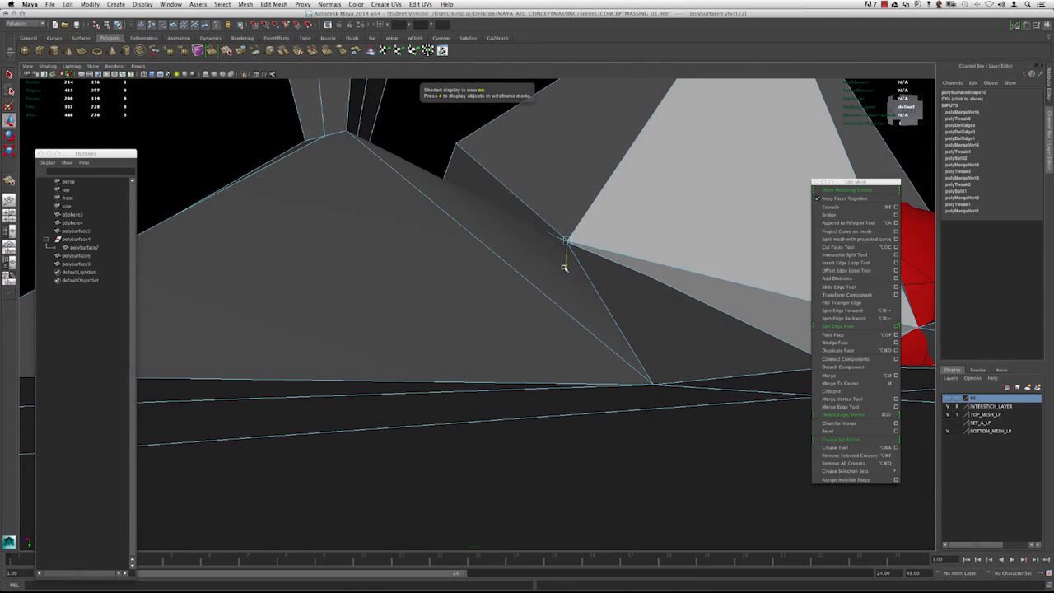
key("3")
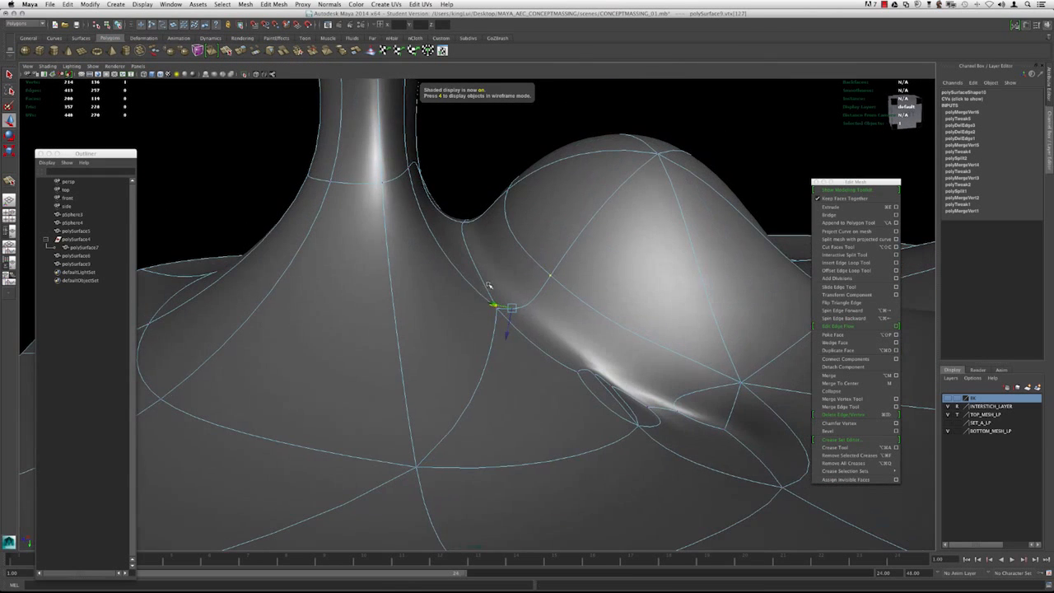
left_click_drag(582, 315, 496, 238, "alt")
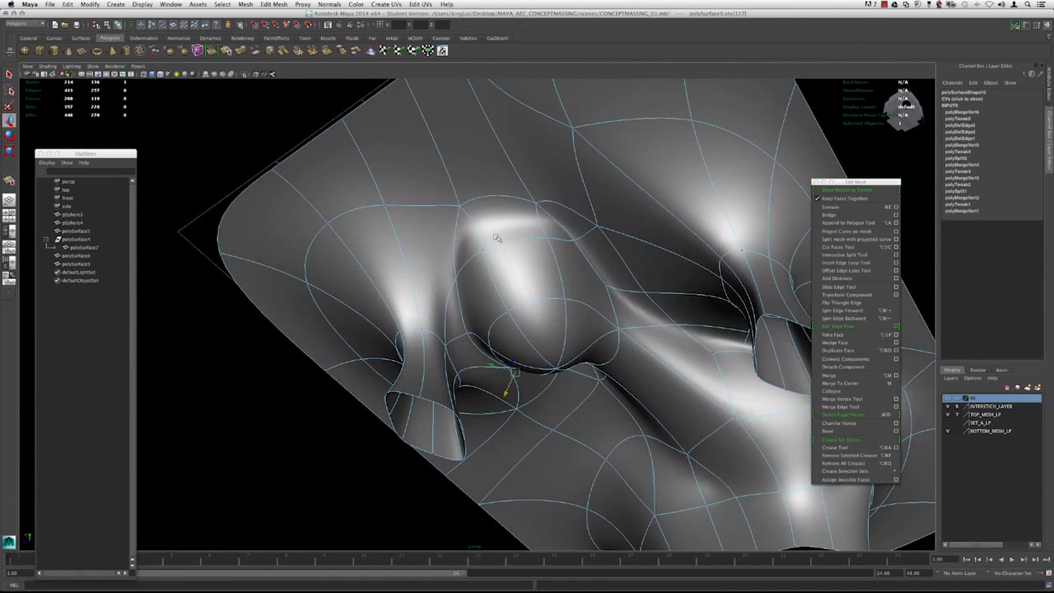
Step: Deselect the vertex and set the Move tool's axis back to World
left_click(313, 113)
left_click_drag(390, 184, 407, 190, "alt")
double_click(9, 119)
left_click(92, 108)
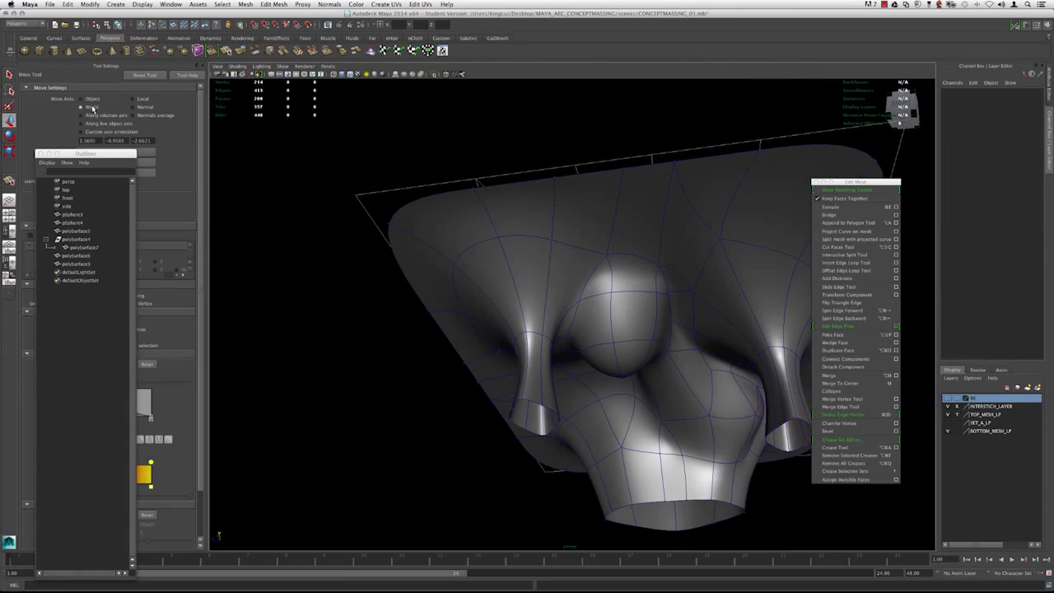
left_click(201, 66)
Step: Select the underside mesh, show it unsmoothed and delete the redundant edges in the sliver faces beside the red form
left_click_drag(470, 289, 506, 310, "alt")
left_click(496, 302)
middle_click_drag(506, 310, 494, 247, "alt")
key("1")
right_click_drag(494, 247, 620, 365, "alt")
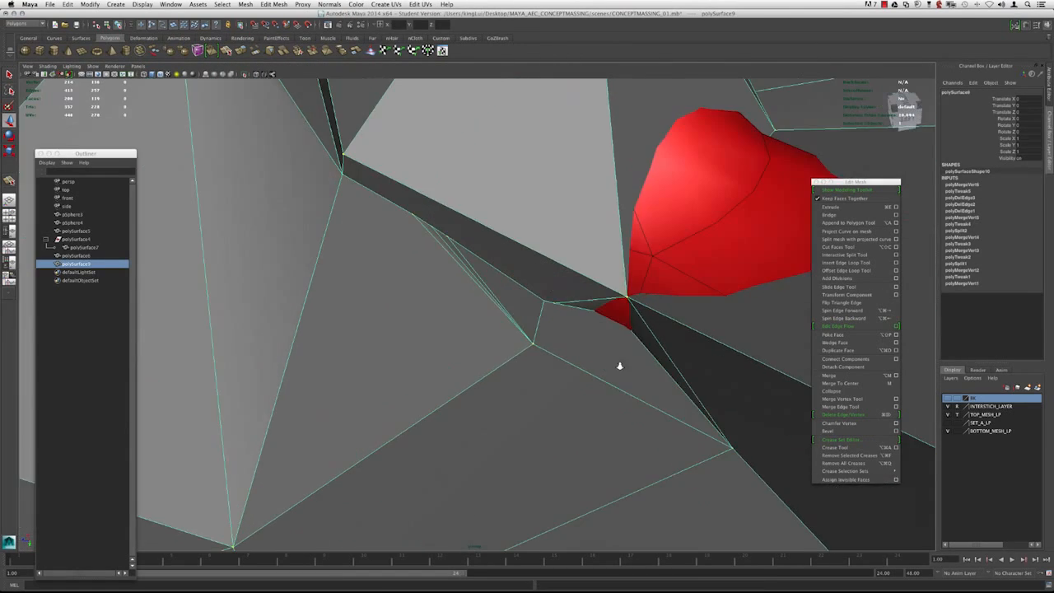
left_click_drag(620, 365, 496, 307, "alt")
left_click_drag(434, 266, 510, 291, "alt")
left_click(512, 217)
key("super+Delete")
left_click_drag(502, 214, 621, 267, "alt")
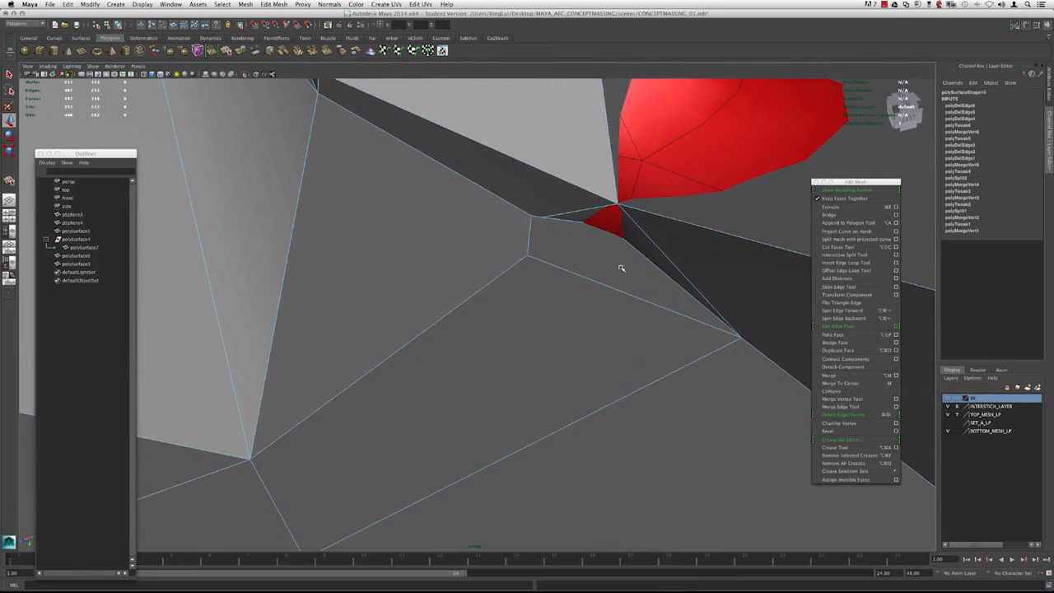
Step: Merge the two close vertices at the end of the seam next to the small red tip
mouse_move(540, 224)
left_mouse_down("alt")
mouse_move(499, 261)
mouse_move(546, 268)
mouse_move(372, 226)
left_mouse_up("alt")
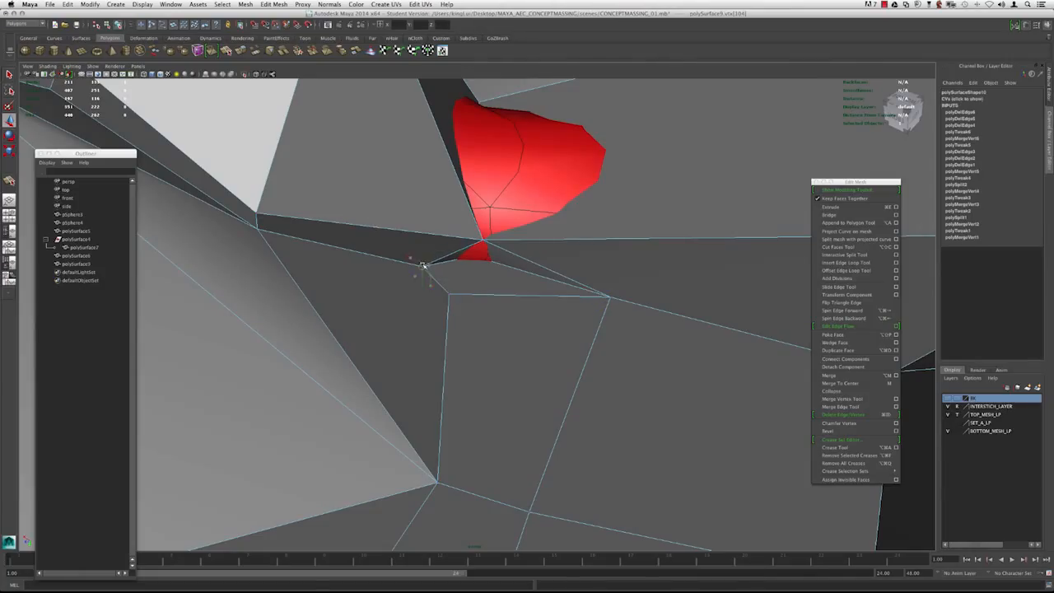
key("4")
key("5")
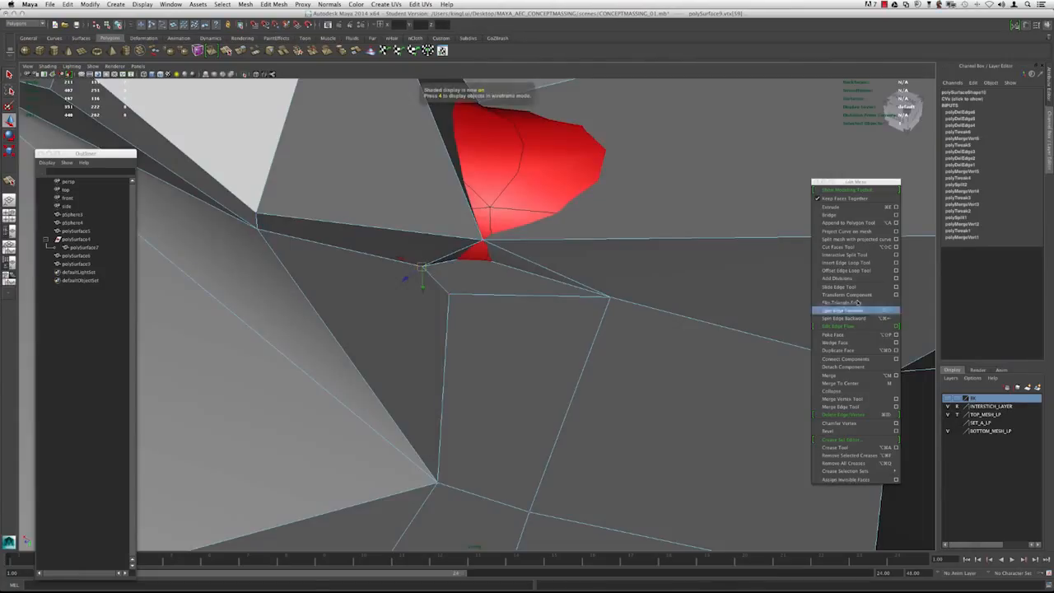
scroll(422, 233, "down", 3)
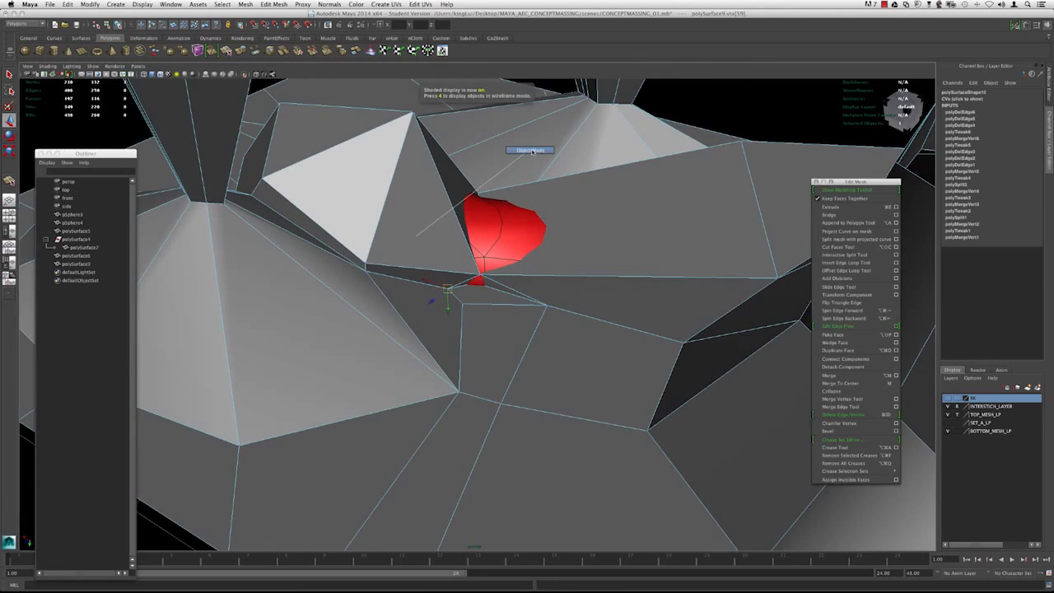
Step: Return to object selection and examine the smoothed surface around the merged seam beside the central form
right_click_drag(531, 151, 532, 150)
left_click(684, 118)
key("3")
scroll(683, 132, "down", 3)
left_click_drag(511, 210, 458, 227, "alt")
right_click_drag(459, 226, 529, 247, "alt")
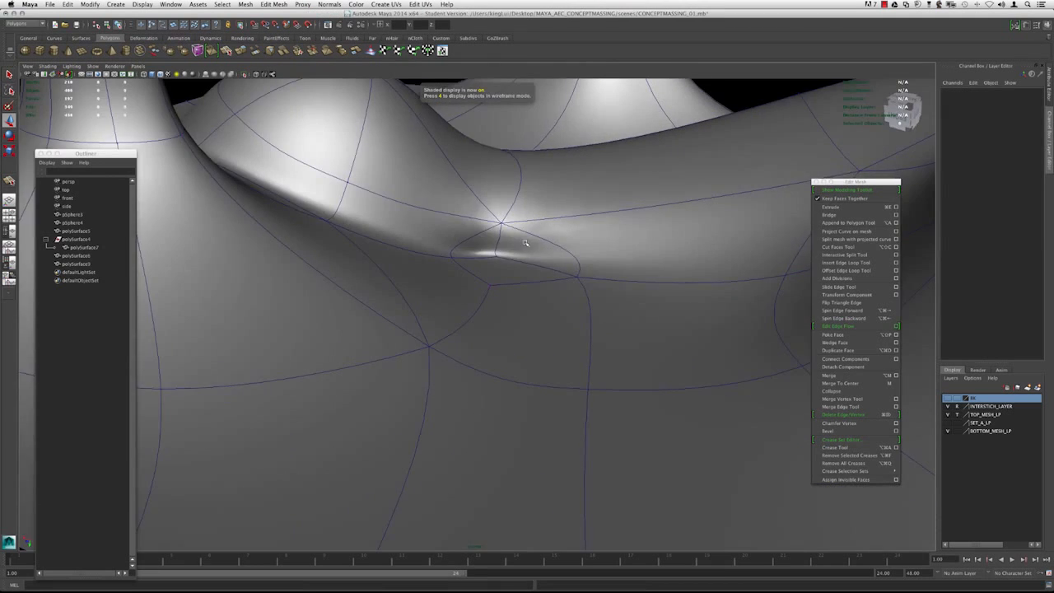
left_click_drag(528, 246, 480, 263, "alt")
right_click_drag(480, 263, 538, 265, "alt")
Step: Show the underside mesh unsmoothed and delete the redundant edge along the sliver face leading to the small red tip
left_click(538, 266)
key("1")
left_click_drag(481, 234, 452, 266, "alt")
right_click_drag(452, 266, 322, 205, "alt")
left_click_drag(322, 205, 560, 293, "alt")
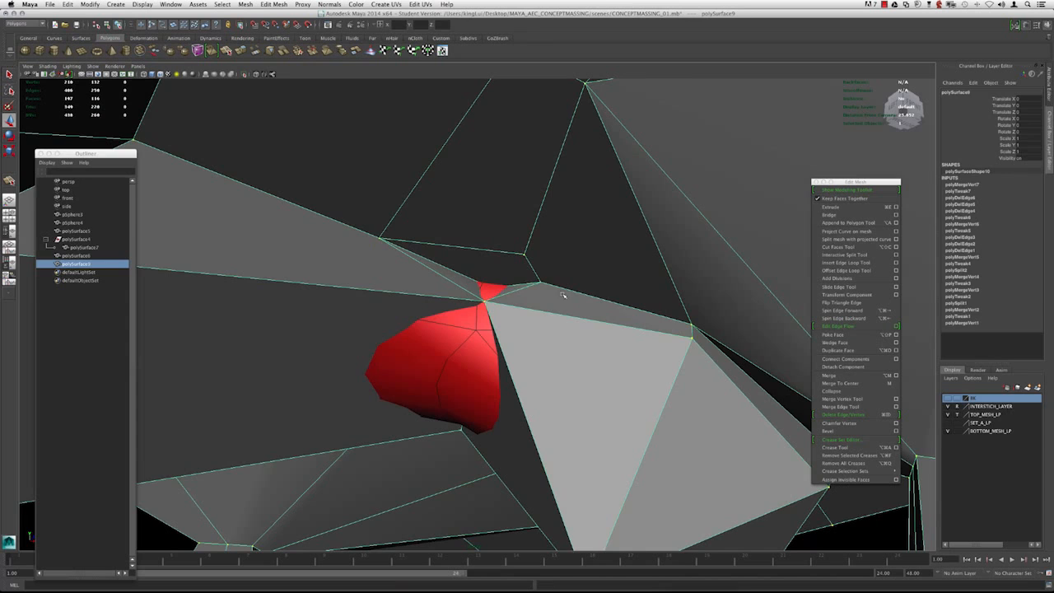
key("4")
left_click_drag(370, 230, 421, 265)
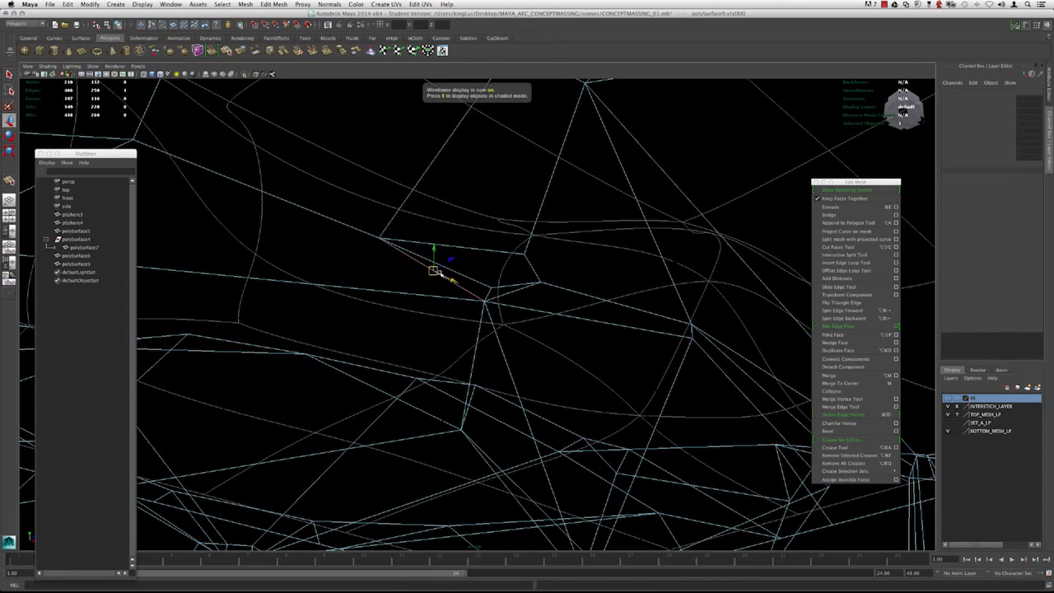
key("5")
left_click(841, 414)
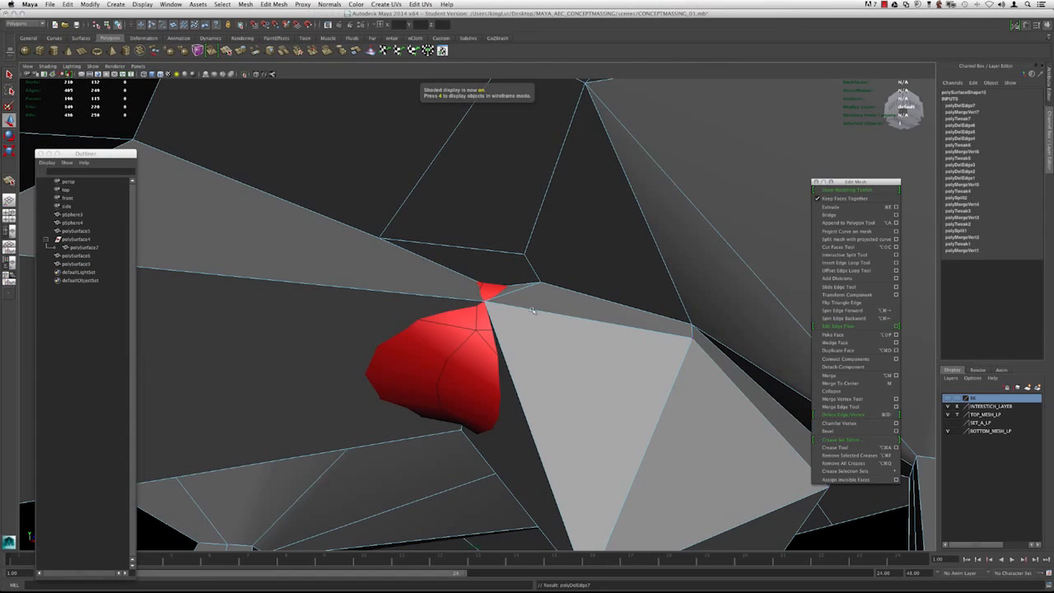
Step: Delete the short redundant edge beside the small red tip
left_click_drag(511, 290, 494, 298, "alt")
key("4")
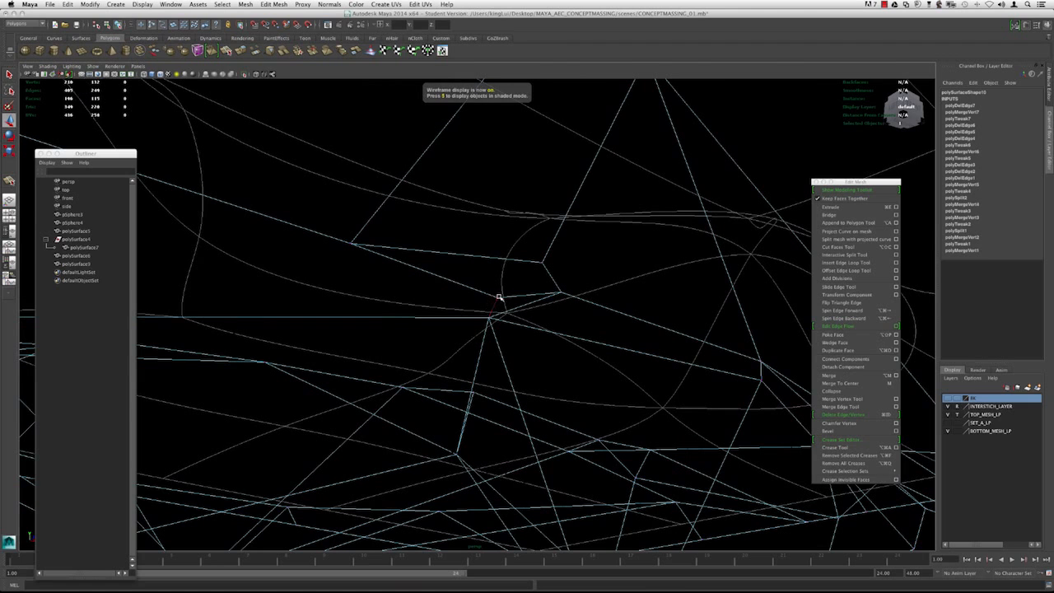
key("5")
left_click_drag(508, 305, 552, 293, "alt")
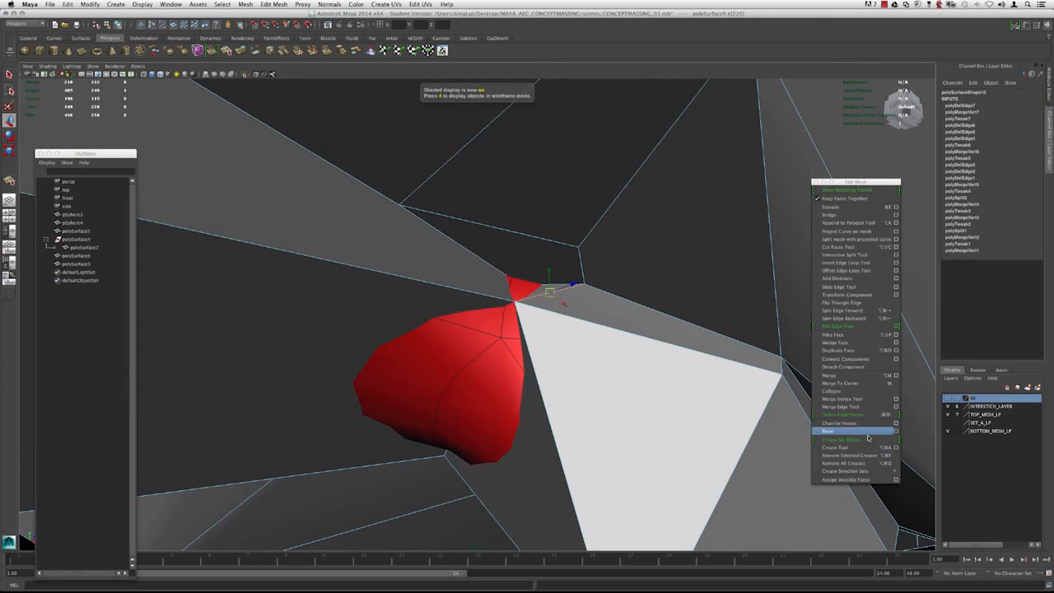
mouse_move(497, 309)
left_mouse_down("alt")
mouse_move(504, 303)
mouse_move(484, 306)
left_mouse_up("alt")
Step: Snap the stray vertex above the red form onto the neighbouring corner vertex and merge the two
key("4")
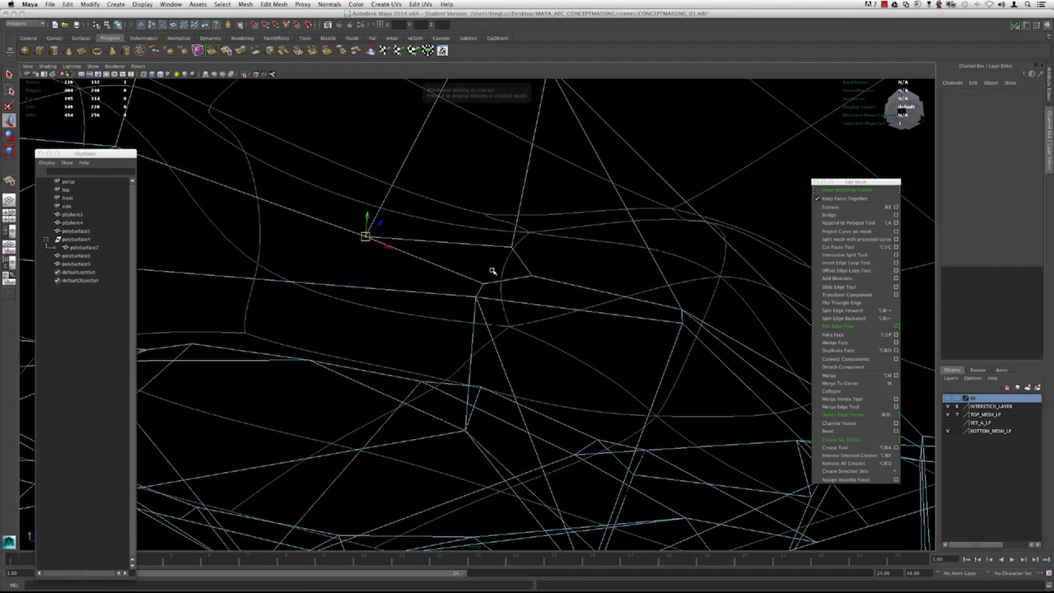
key("5")
left_click_drag(505, 290, 458, 268, "alt")
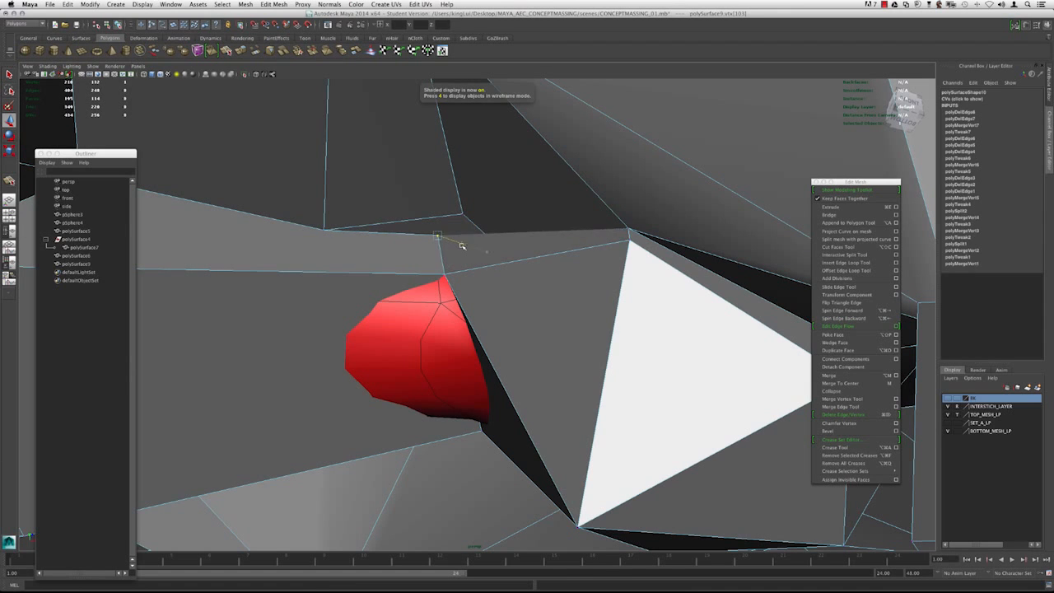
key("4")
left_click_drag(472, 262, 473, 275, "alt")
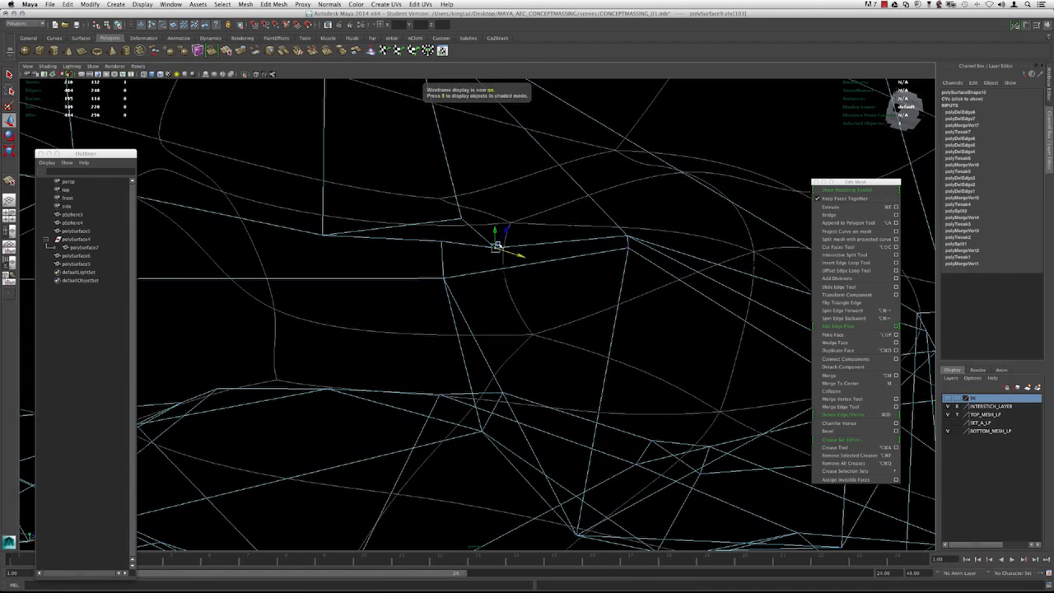
key("5")
left_click(462, 219)
mouse_move(461, 219)
left_mouse_down("alt")
mouse_move(406, 236)
mouse_move(470, 235)
mouse_move(468, 287)
mouse_move(521, 255)
left_mouse_up("alt")
key("4")
key("5")
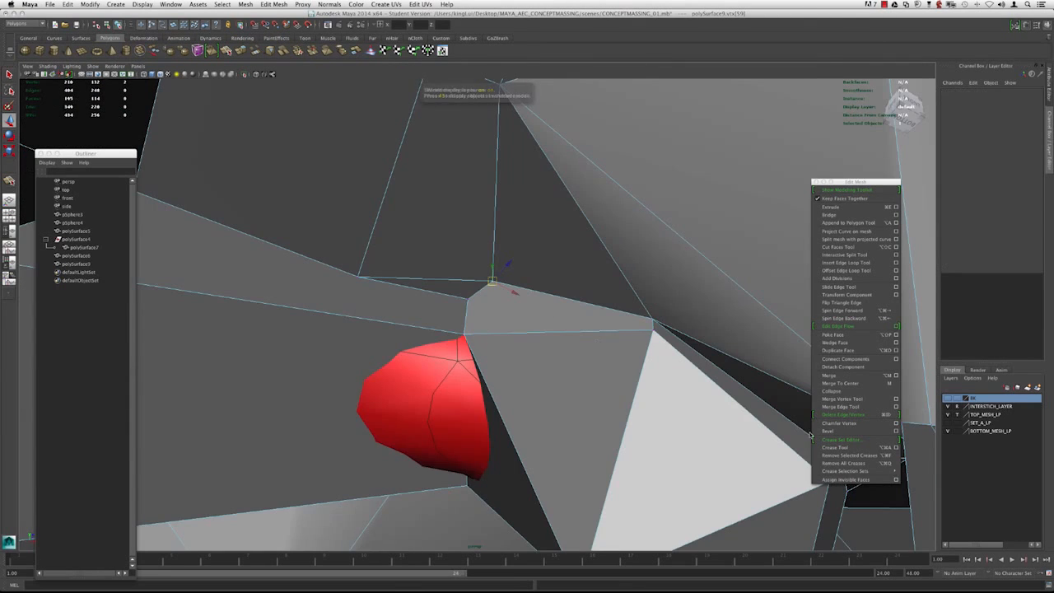
left_click_drag(543, 329, 518, 322, "alt")
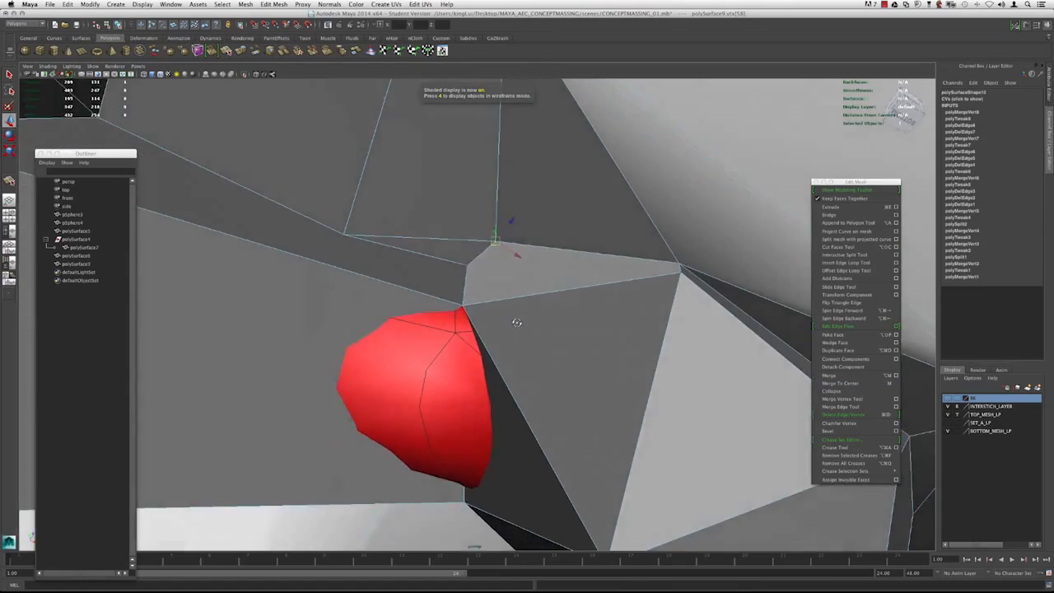
Step: Check the smoothed surface from the opposite side and delete the two redundant edges of the face below the red form
right_click_drag(517, 322, 275, 263, "alt")
key("3")
mouse_move(275, 264)
left_mouse_down("alt")
mouse_move(351, 322)
mouse_move(283, 252)
mouse_move(353, 310)
mouse_move(531, 330)
mouse_move(559, 375)
mouse_move(600, 348)
mouse_move(552, 360)
mouse_move(498, 348)
mouse_move(348, 285)
mouse_move(459, 361)
mouse_move(440, 353)
left_mouse_up("alt")
key("1")
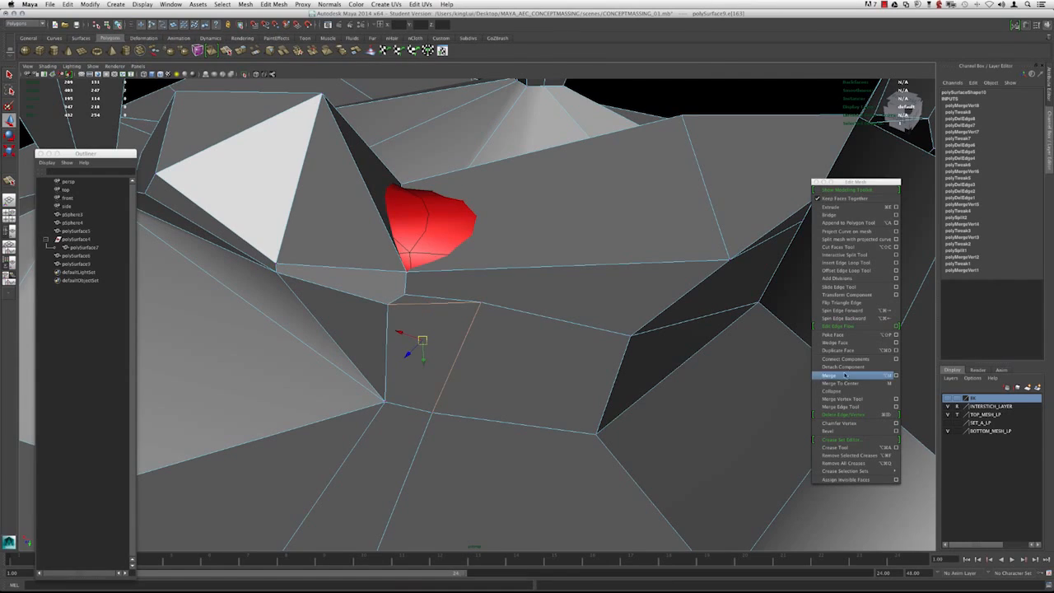
left_click(844, 416)
Step: Split the large face with a new edge from the corner below the red form to the opposite vertex
left_click_drag(496, 357, 535, 285, "alt")
mouse_move(473, 294)
left_mouse_down("alt")
mouse_move(464, 332)
mouse_move(469, 305)
left_mouse_up("alt")
key("3")
key("1")
right_click_drag(455, 283, 502, 386, "alt")
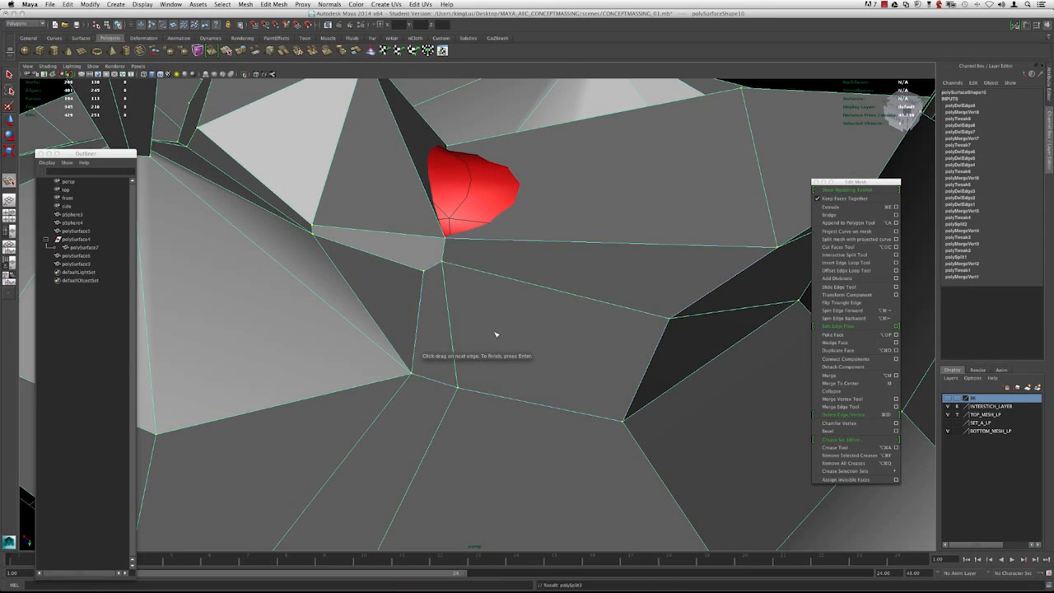
Step: Leave the split tool, show the mesh smoothed and delete its construction history
left_click_drag(535, 327, 453, 379, "alt")
key("3")
key("w")
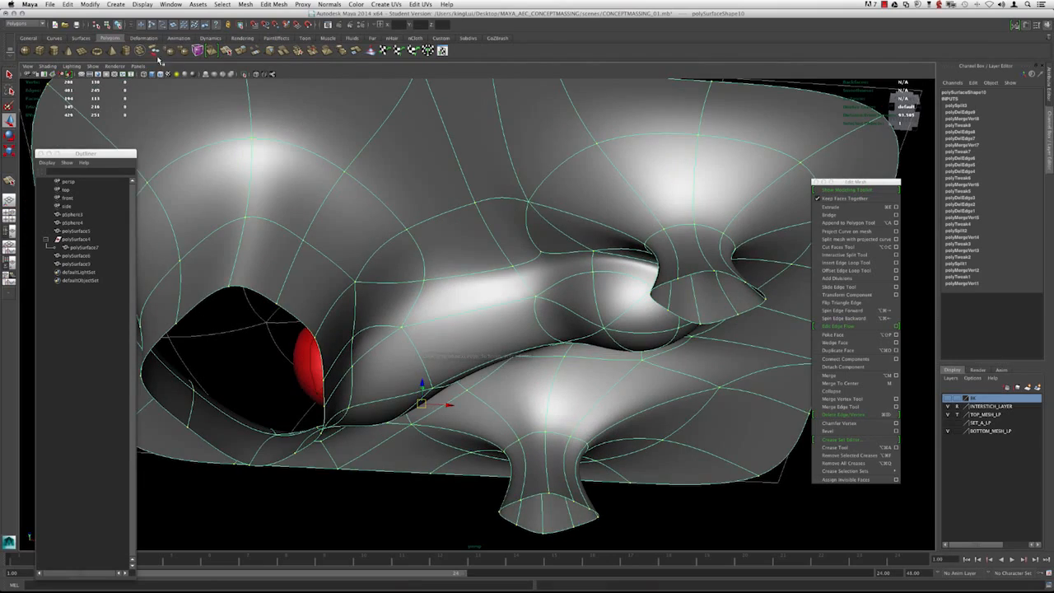
left_click(67, 4)
left_click(185, 105)
Step: Show the mesh unsmoothed and merge the overlapping vertices at the crease corner below the red form to their center
left_click_drag(444, 247, 515, 321, "alt")
key("1")
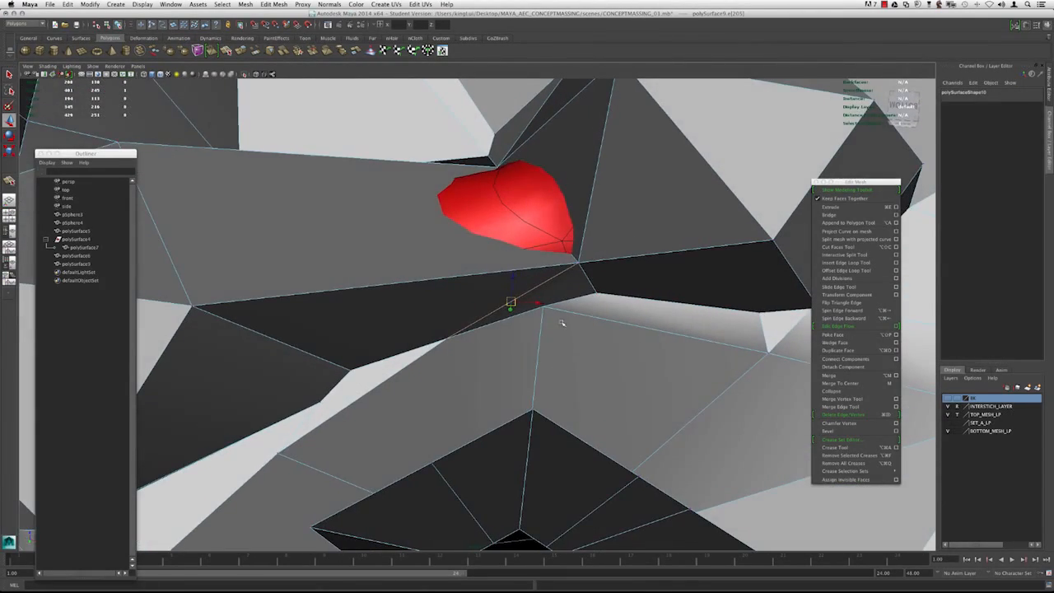
key("4")
left_click(482, 306)
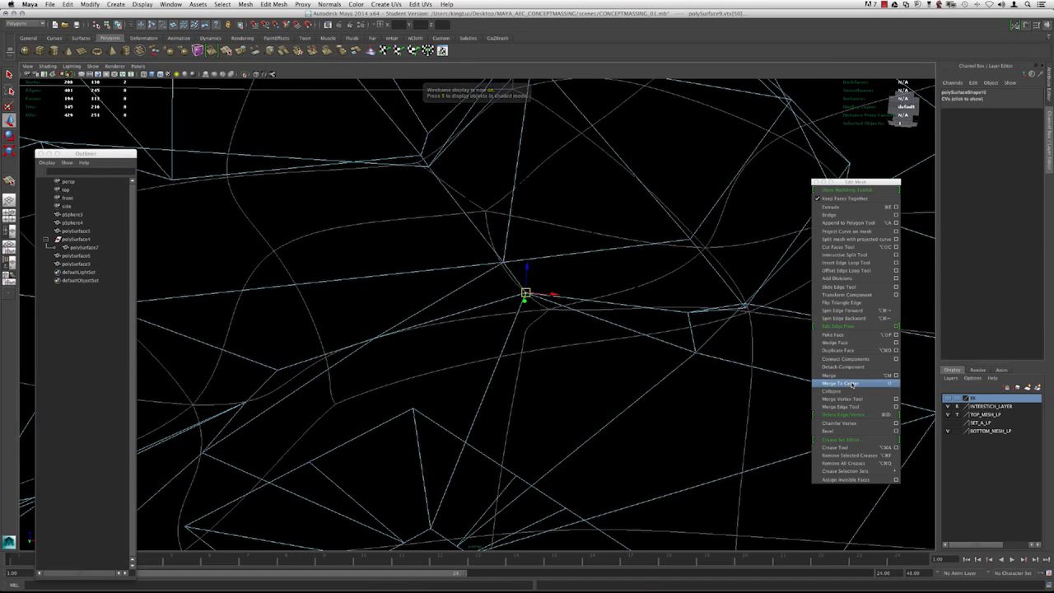
left_click_drag(488, 368, 471, 367, "alt")
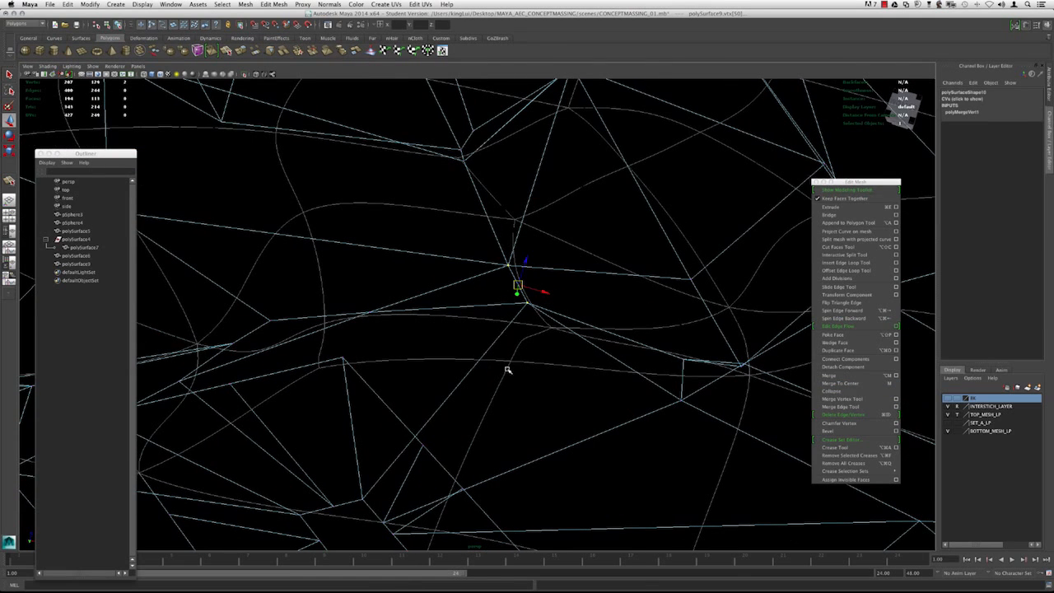
Step: Try to merge the two end vertices of the short edge below the red form to center, and undo it
left_click(846, 385)
left_click_drag(497, 371, 543, 304, "alt")
key("z")
key("5")
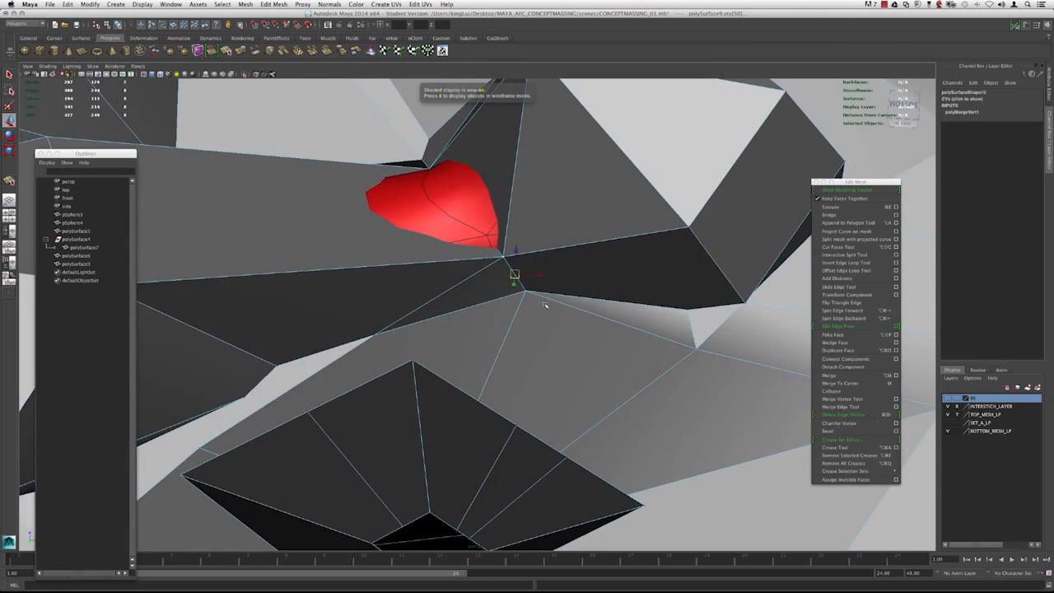
Step: Merge the vertices stacked at the lower end of the short edge below the red form to center
key("4")
left_click(524, 291)
key("5")
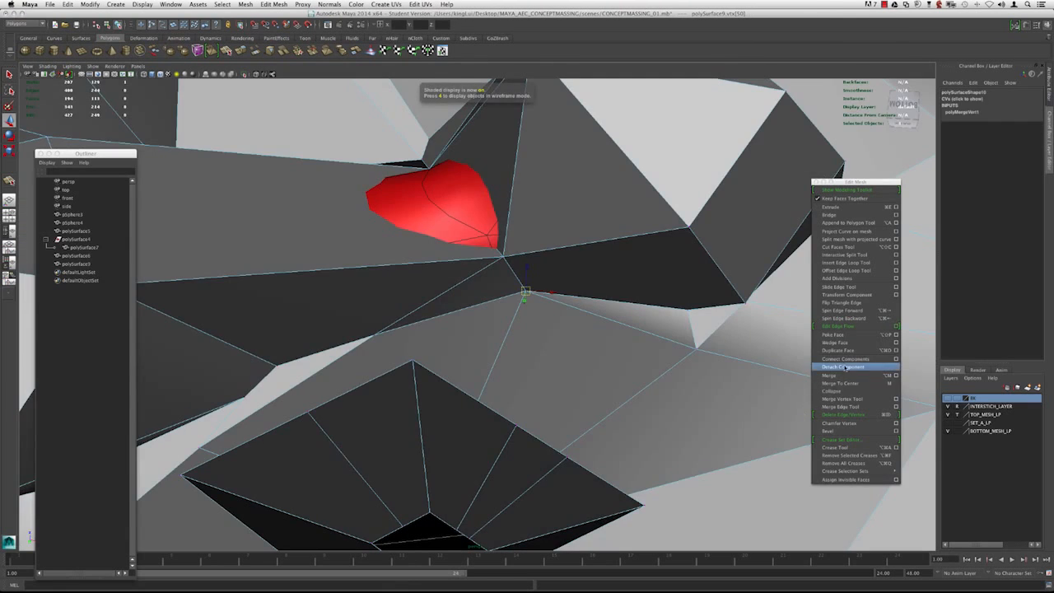
left_click(843, 385)
Step: Delete the redundant edges in the crease beside the column and split the face from the crease corner to the column base
mouse_move(538, 305)
left_mouse_down("alt")
mouse_move(487, 289)
mouse_move(470, 315)
mouse_move(480, 322)
mouse_move(495, 310)
left_mouse_up("alt")
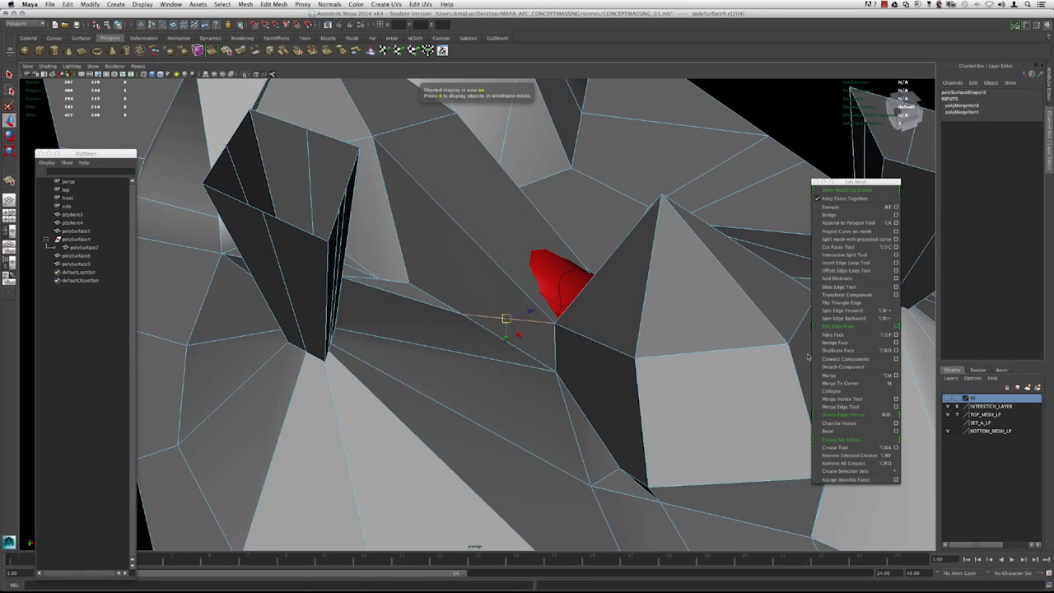
left_click_drag(516, 352, 471, 298, "alt")
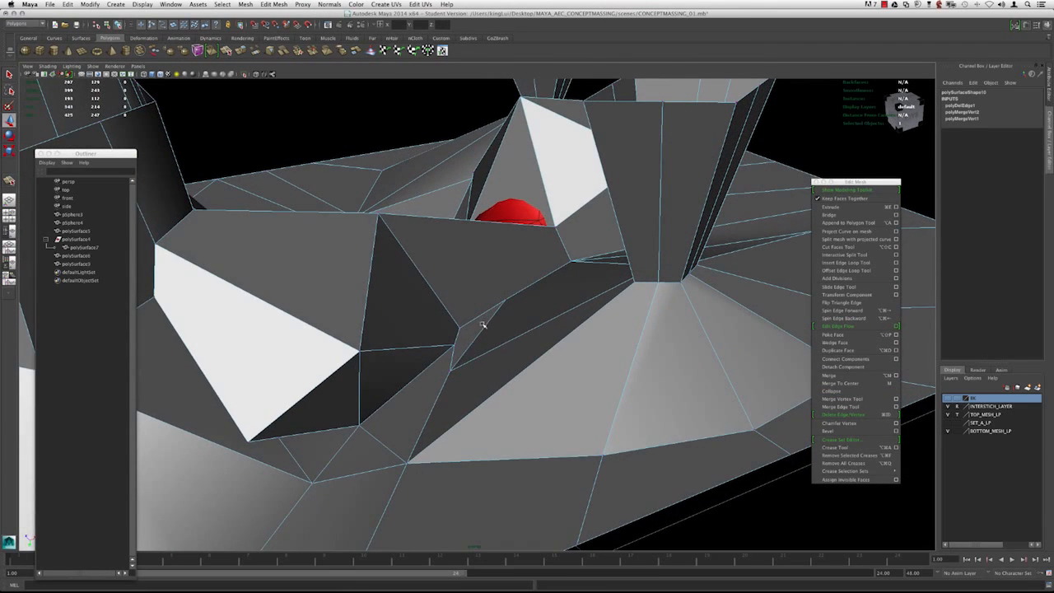
left_click_drag(533, 326, 434, 273, "alt")
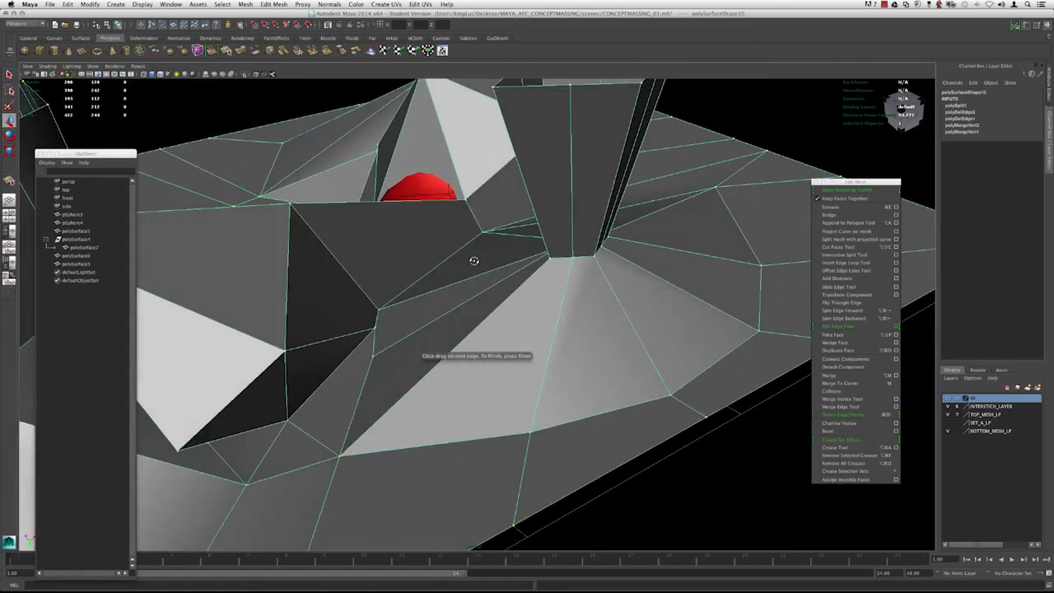
Step: Examine the reworked crease between the wide base and the column in smoothed, unsmoothed and wireframe display
left_click_drag(474, 261, 541, 264, "alt")
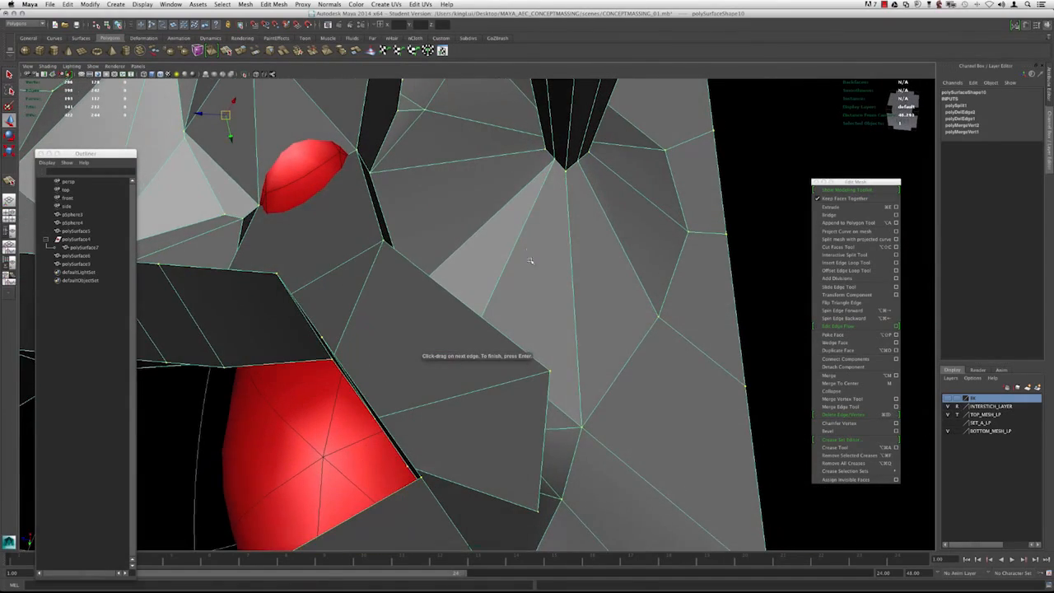
left_click_drag(530, 212, 531, 260, "alt")
key("super+z")
key("3")
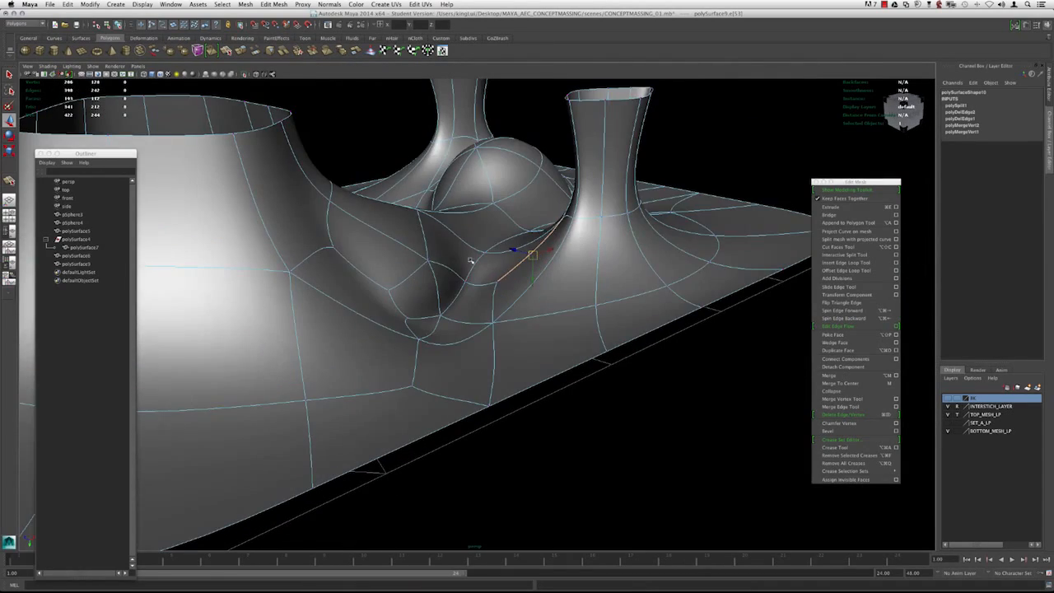
left_click_drag(564, 180, 422, 269, "alt")
key("F8")
key("1")
key("4")
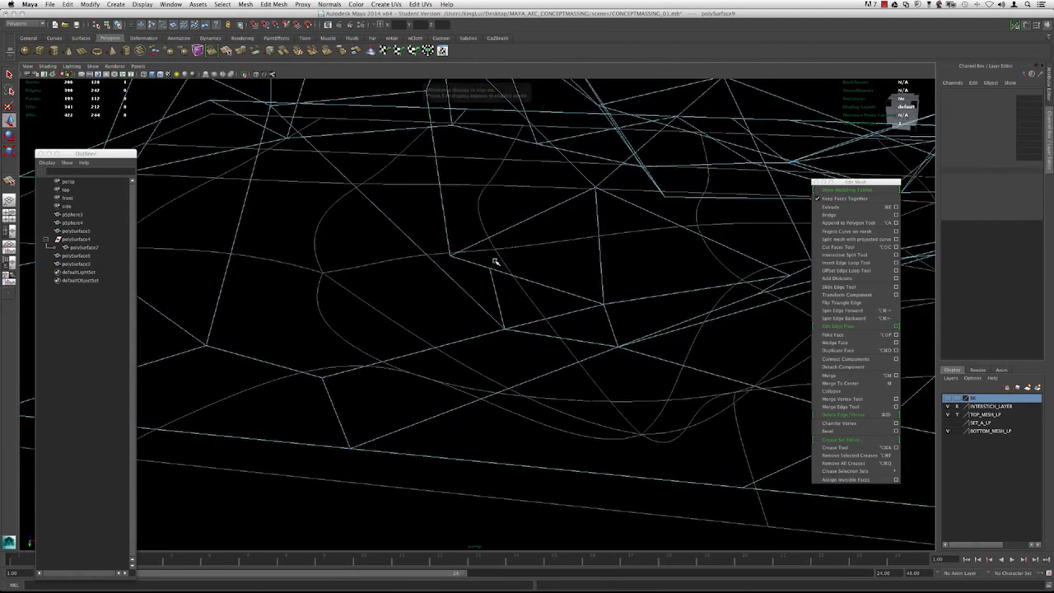
key("5")
left_click(490, 266)
left_click_drag(483, 273, 454, 312, "alt")
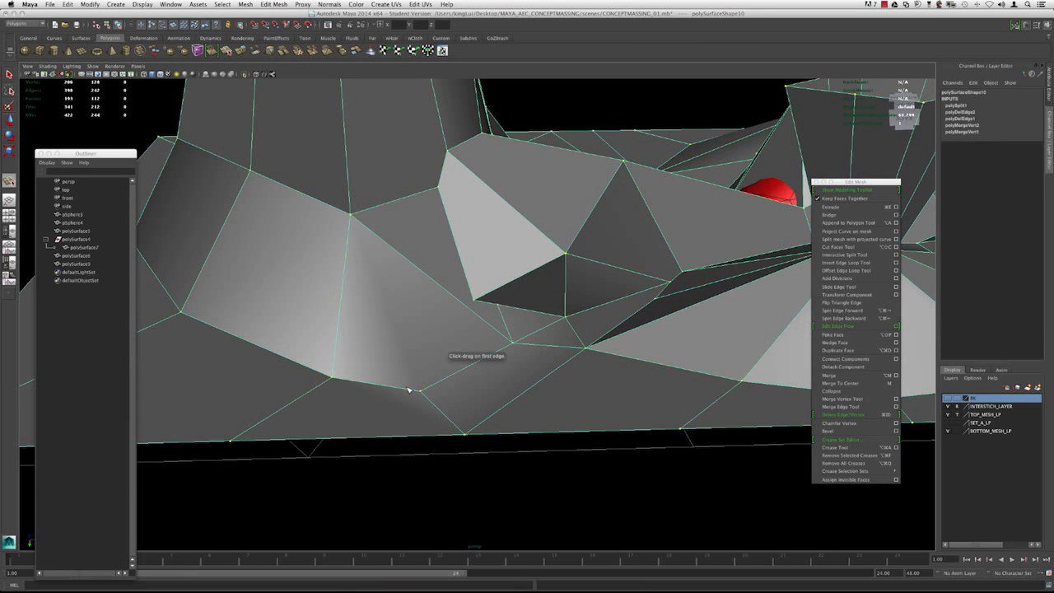
Step: Snap the stray vertex beside the wide base onto the nearby corner, merge the two and delete the leftover edge
left_click_drag(454, 308, 647, 393, "alt")
key("3")
left_click_drag(453, 334, 404, 331, "alt")
key("w")
left_click_drag(461, 362, 437, 308, "alt")
key("1")
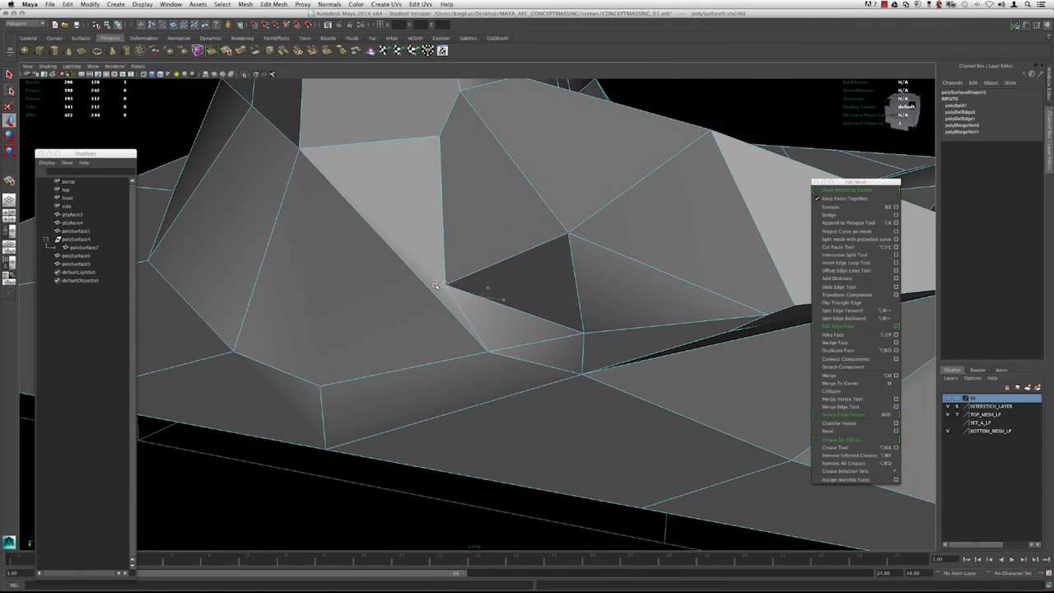
key("4")
key("5")
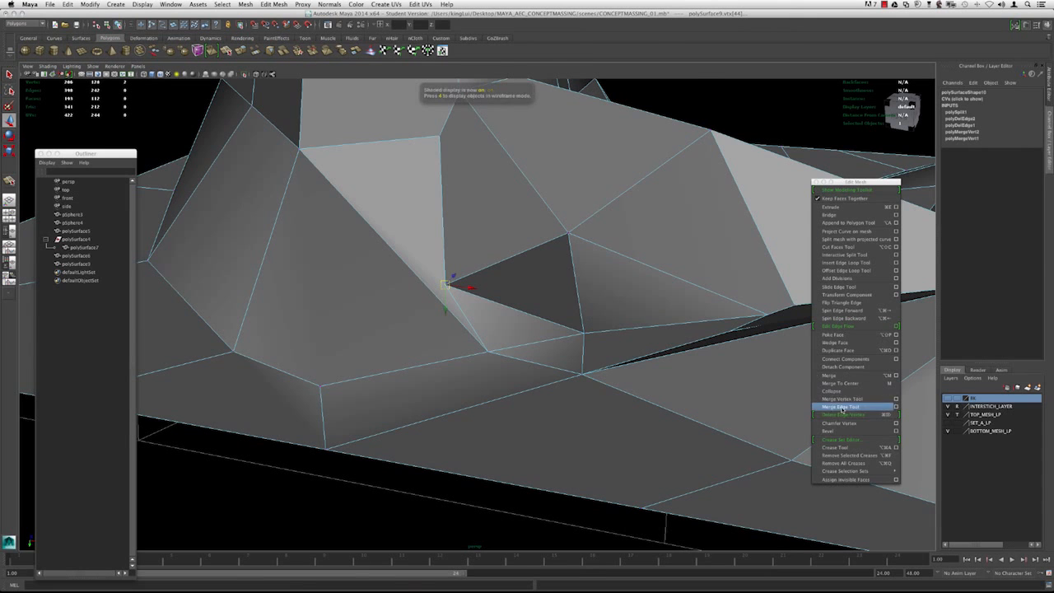
mouse_move(413, 356)
left_mouse_down("alt")
mouse_move(400, 334)
mouse_move(383, 336)
mouse_move(376, 357)
mouse_move(405, 349)
mouse_move(459, 369)
mouse_move(529, 313)
left_mouse_up("alt")
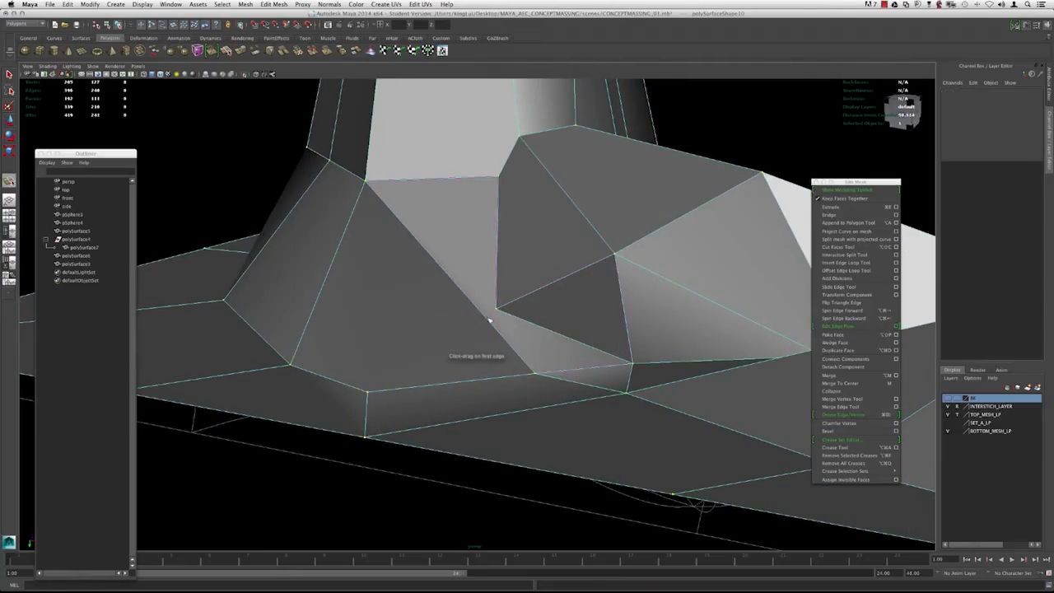
Step: Split the flared faces of the wide base from the merged corner down to the base's lower edge
right_click_drag(479, 313, 463, 279, "alt")
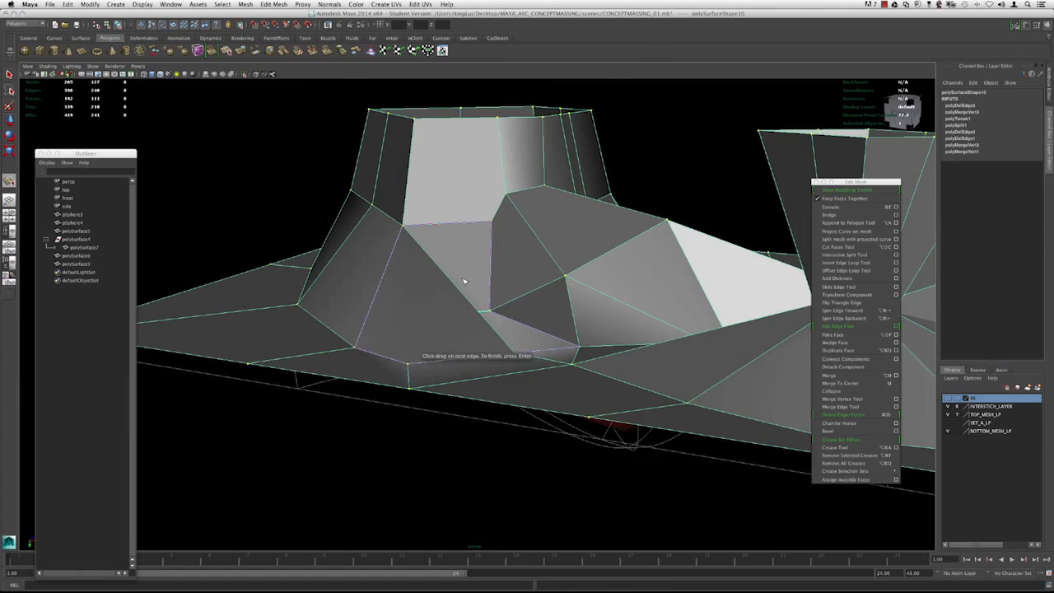
left_click_drag(463, 280, 469, 298, "alt")
left_click_drag(450, 390, 420, 382, "alt")
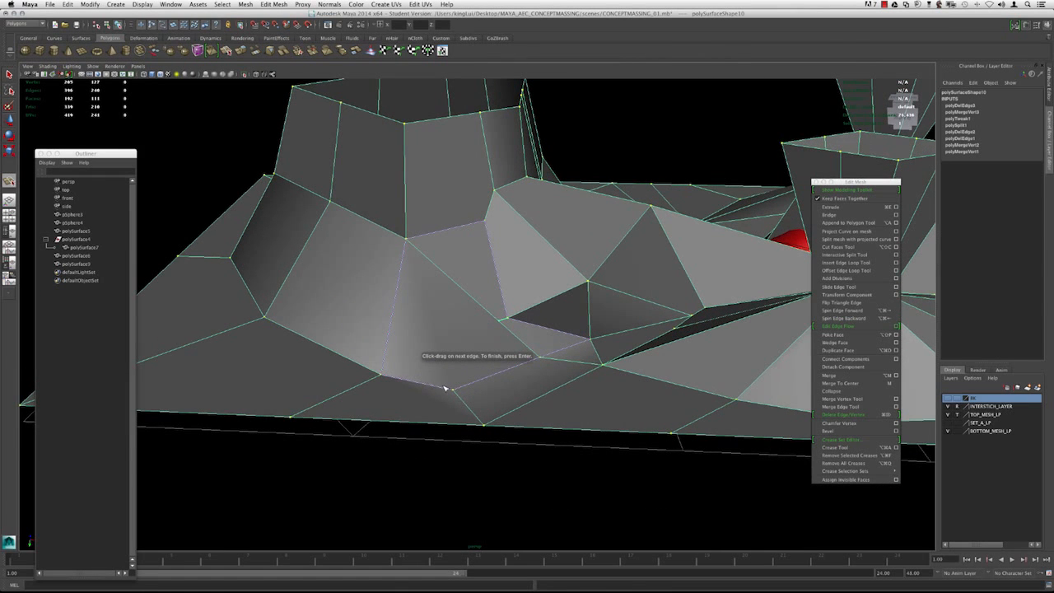
left_click_drag(479, 388, 467, 351, "alt")
key("3")
left_click_drag(465, 283, 491, 389, "alt")
Step: Continue the split from the wide base's lower edge across the flat face to the slab's outer edge
key("1")
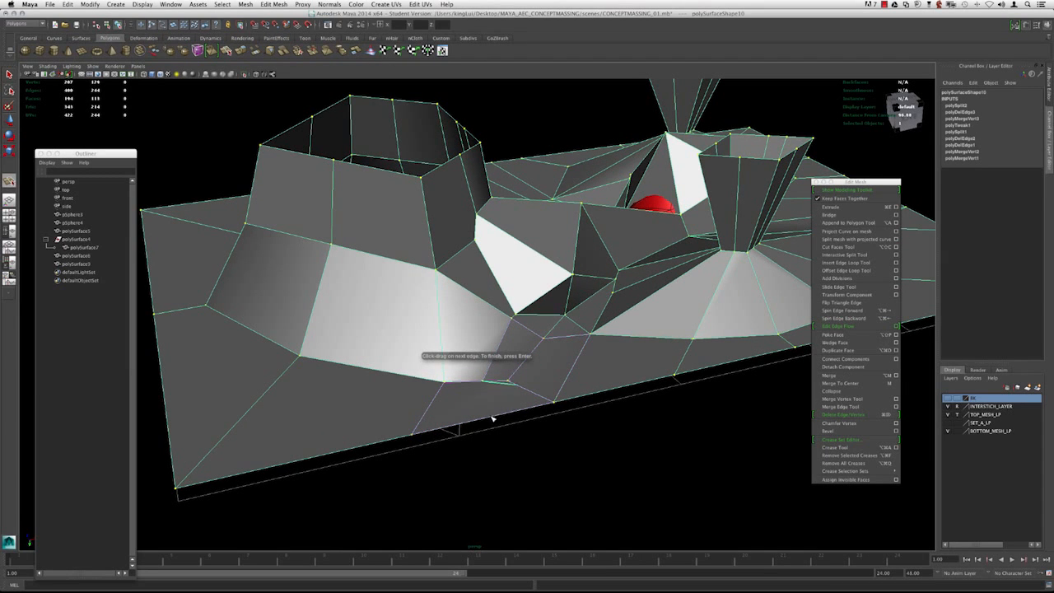
middle_click_drag(458, 396, 466, 374, "alt")
right_click_drag(466, 374, 574, 421, "alt")
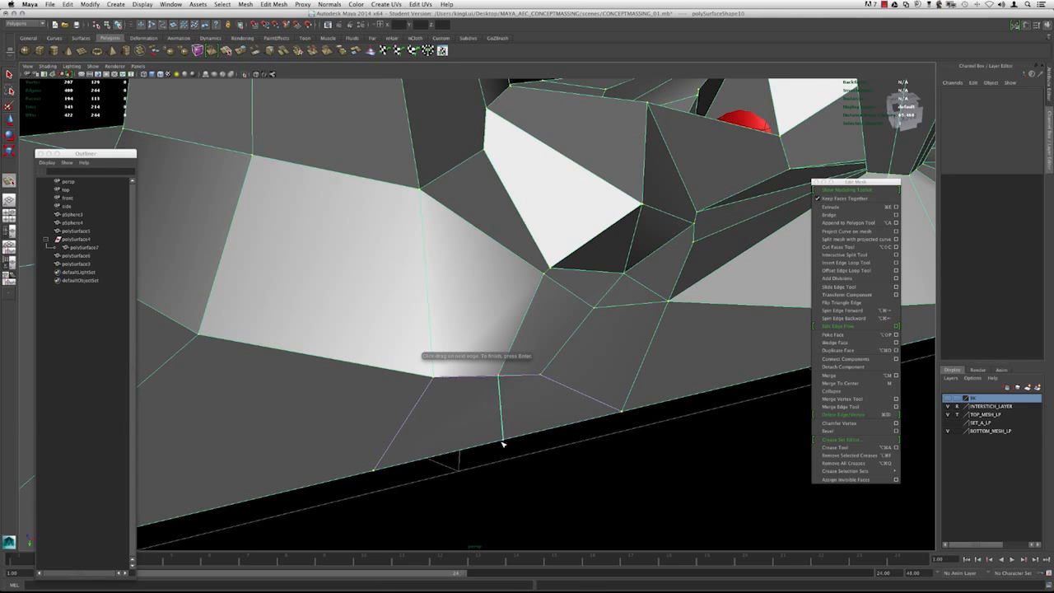
right_click_drag(498, 444, 513, 423, "alt")
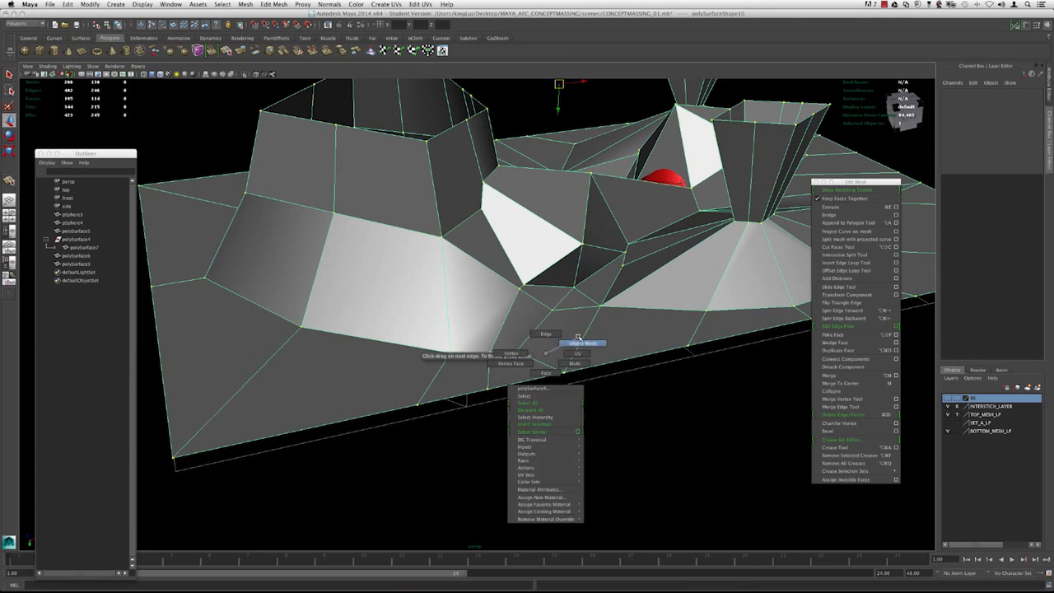
Step: Return to object selection and examine the mesh smoothed and unsmoothed, from the wide base to the central form's crease
left_click_drag(601, 416, 552, 331, "alt")
key("3")
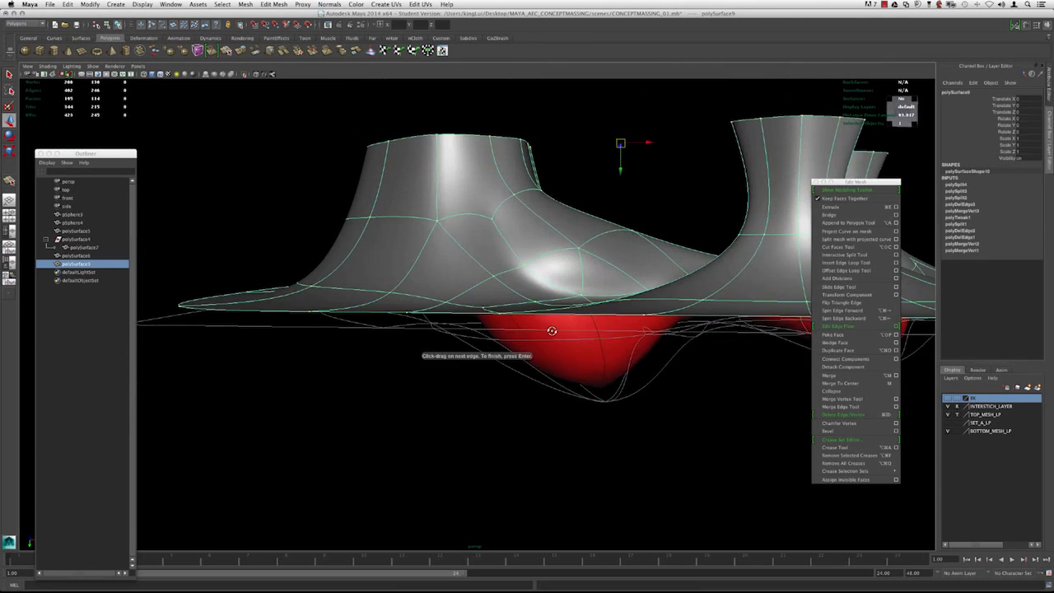
left_click_drag(656, 198, 650, 252, "alt")
left_click_drag(484, 316, 586, 311, "alt")
right_click_drag(587, 311, 444, 305, "alt")
middle_click_drag(444, 304, 535, 288, "alt")
mouse_move(535, 288)
left_mouse_down("alt")
mouse_move(519, 275)
mouse_move(400, 292)
mouse_move(546, 298)
left_mouse_up("alt")
key("3")
key("1")
right_click_drag(545, 298, 548, 329, "alt")
middle_click_drag(548, 330, 571, 308, "alt")
right_click_drag(571, 308, 625, 343, "alt")
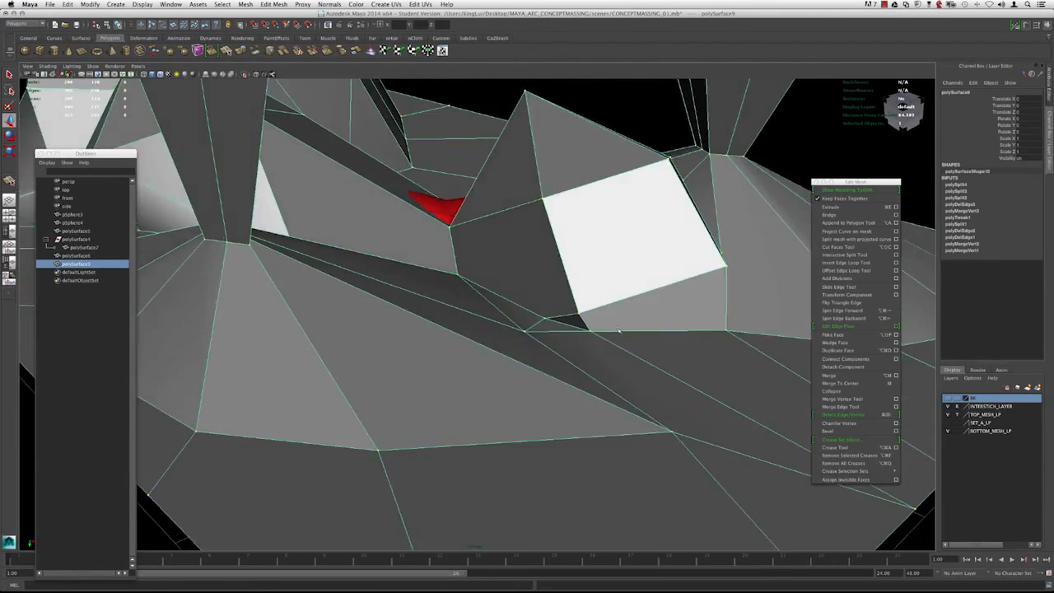
Step: Select the stray vertex at the central form's crease and its close neighbour, and merge the two to their center
middle_click_drag(625, 343, 535, 331, "alt")
right_click_drag(491, 310, 543, 346, "alt")
key("3")
left_click_drag(543, 346, 628, 390, "alt")
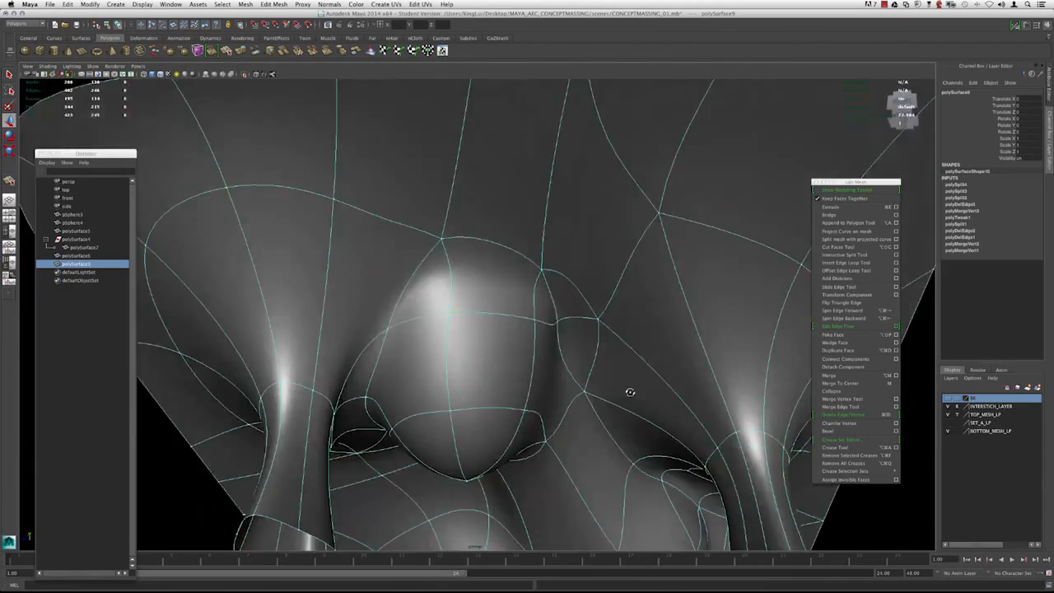
right_click_drag(628, 390, 660, 394, "alt")
key("1")
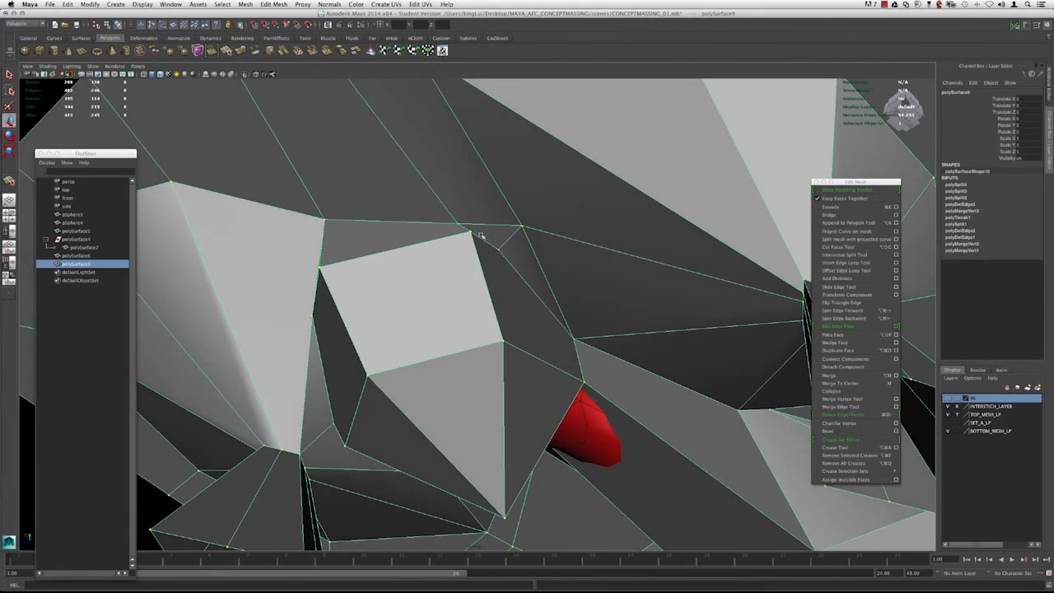
key("f")
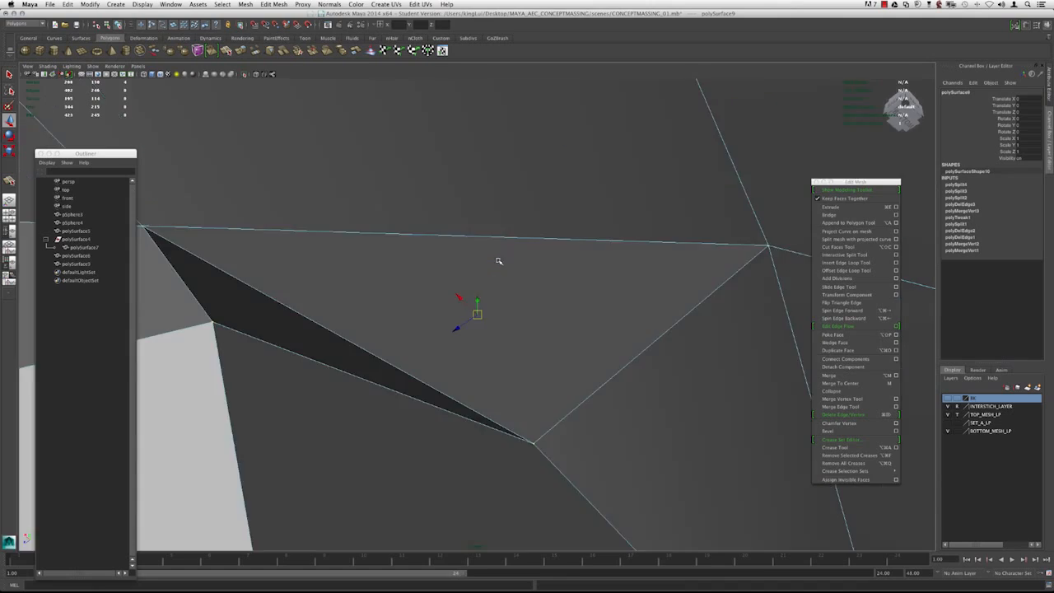
left_click_drag(499, 260, 545, 263, "alt")
right_click_drag(545, 263, 395, 268, "alt")
left_click_drag(395, 268, 174, 179, "alt")
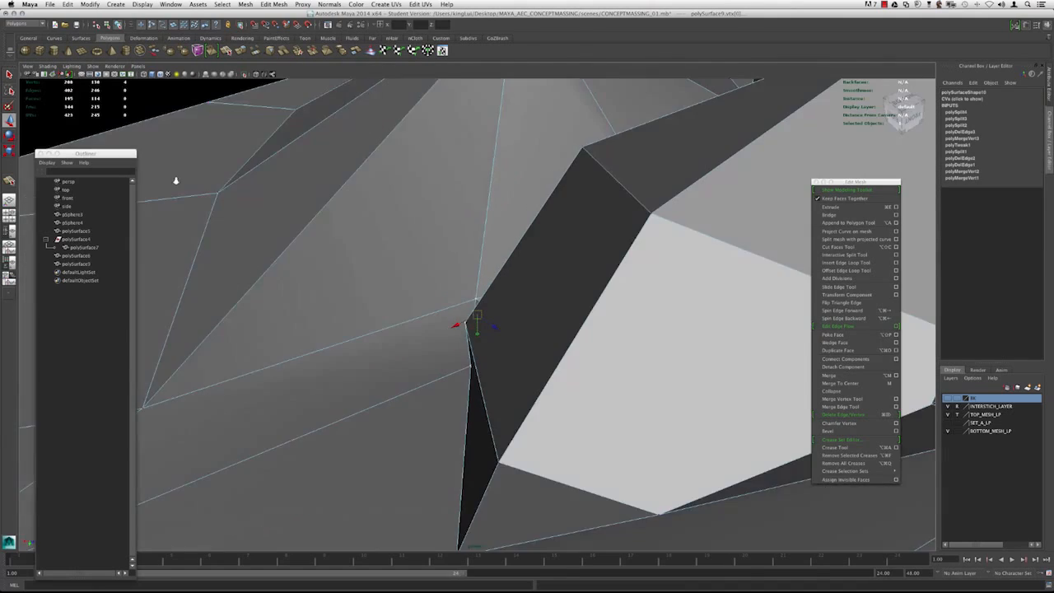
right_click_drag(510, 305, 431, 297, "alt")
mouse_move(431, 296)
left_mouse_down("alt")
mouse_move(541, 301)
mouse_move(448, 299)
left_mouse_up("alt")
key("3")
key("1")
right_click_drag(463, 299, 480, 296, "alt")
left_click_drag(480, 296, 377, 296, "alt")
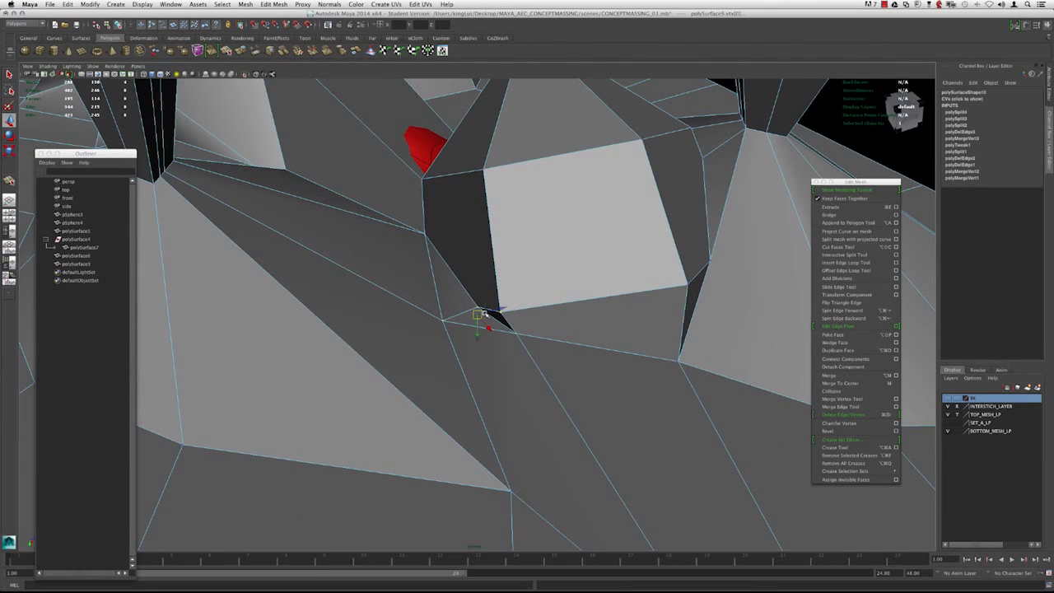
key("4")
key("5")
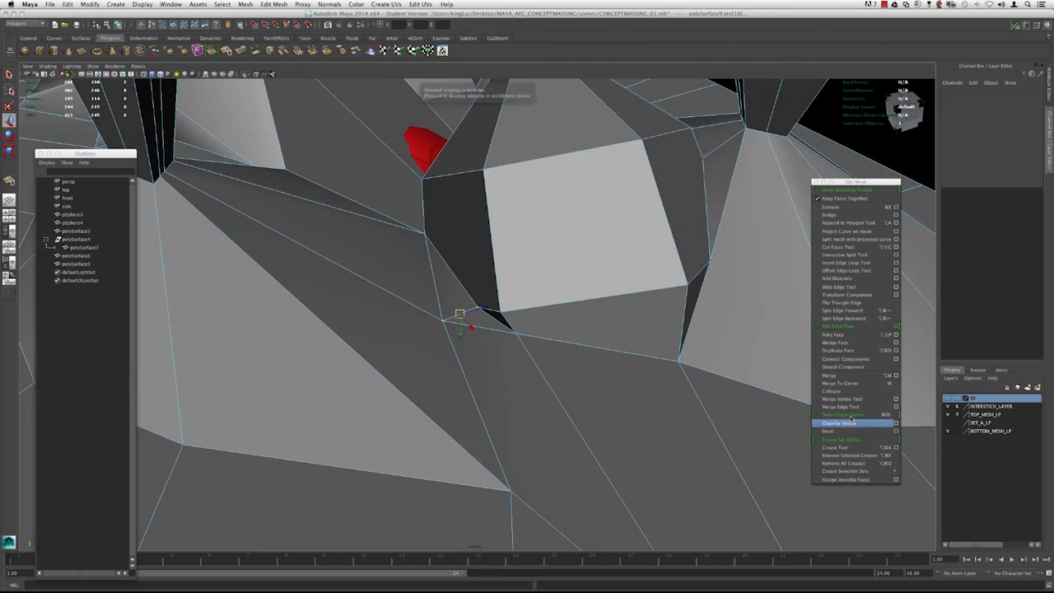
Step: Examine the merged corner and the surrounding underside surface in smoothed and unsmoothed display
left_click_drag(526, 352, 508, 338, "alt")
key("3")
right_click_drag(508, 338, 492, 341, "alt")
mouse_move(492, 341)
left_mouse_down("alt")
mouse_move(491, 326)
mouse_move(539, 381)
mouse_move(649, 369)
mouse_move(668, 380)
mouse_move(474, 316)
mouse_move(486, 336)
left_mouse_up("alt")
key("1")
right_click_drag(486, 336, 508, 344, "alt")
left_click_drag(509, 359, 690, 370, "alt")
key("3")
right_click_drag(714, 140, 576, 247, "alt")
left_click_drag(576, 247, 553, 291, "alt")
Step: Return to object selection, select the underside mesh and delete its construction history
key("F8")
middle_click_drag(553, 292, 571, 250, "alt")
left_click_drag(571, 249, 535, 354, "alt")
left_click(651, 264)
left_click(552, 346)
left_click(67, 4)
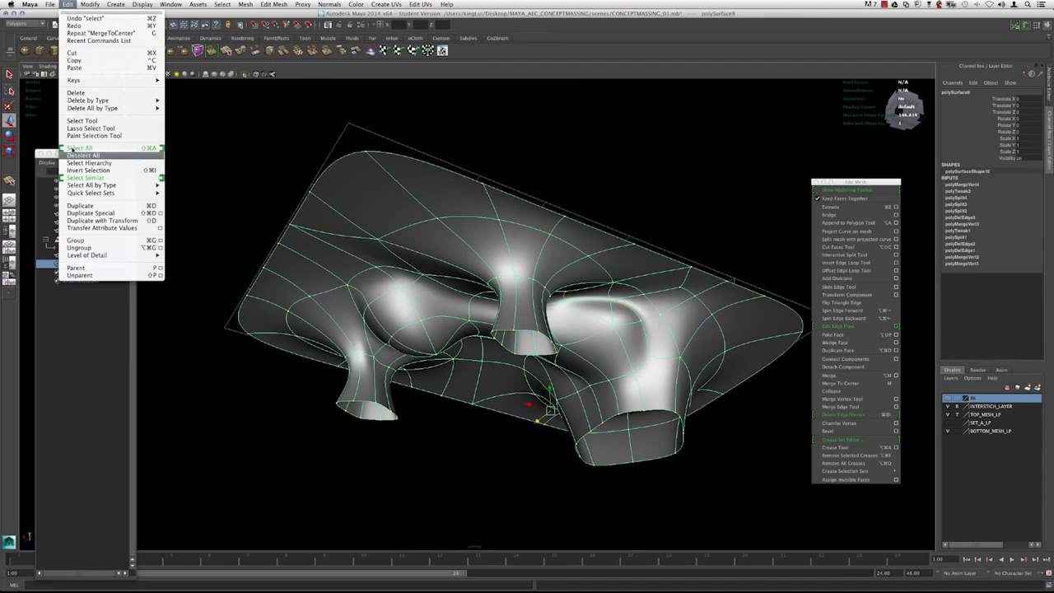
mouse_move(89, 102)
left_click(182, 104)
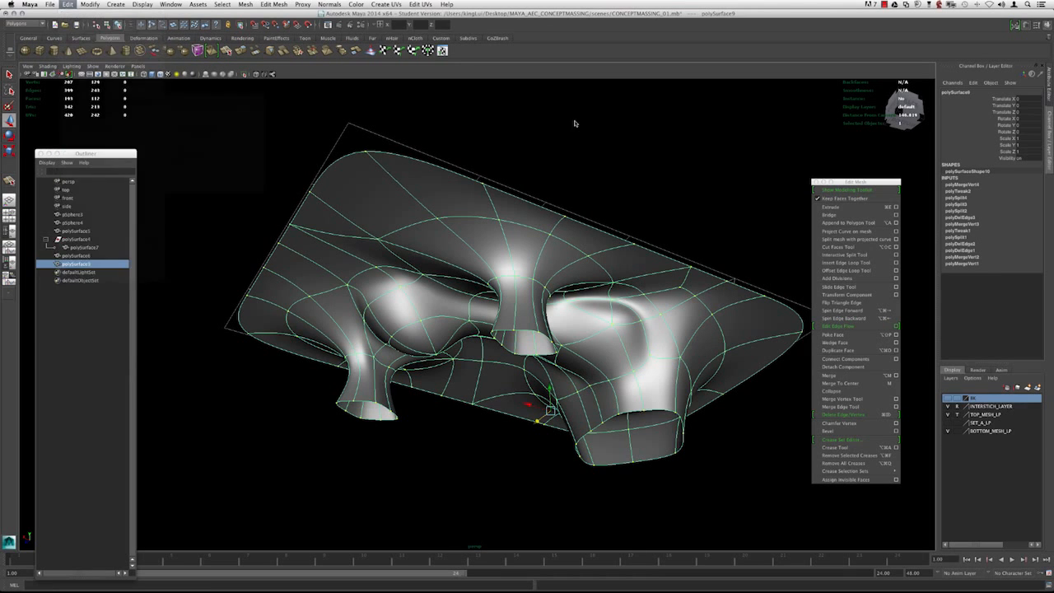
Step: Examine the whole underside mesh and its wide base from several angles, in smoothed and unsmoothed display
left_click_drag(463, 223, 470, 247, "alt")
left_click(434, 237)
right_click_drag(470, 247, 576, 272, "alt")
left_click_drag(642, 289, 382, 273, "alt")
left_click_drag(475, 314, 381, 274, "alt")
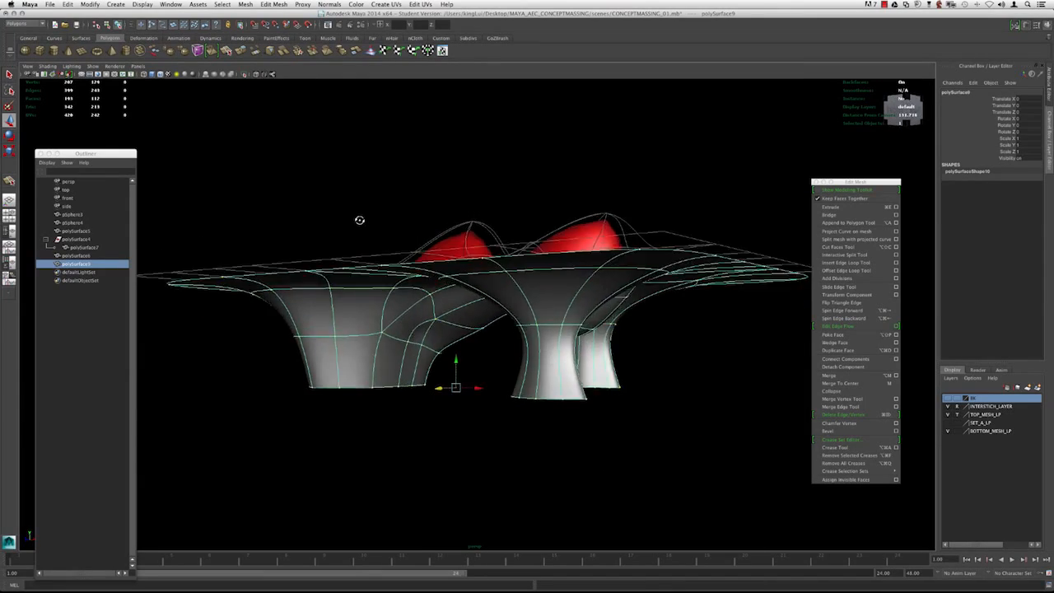
left_click_drag(350, 240, 393, 287, "alt")
left_click_drag(382, 250, 428, 296, "alt")
right_click_drag(387, 296, 457, 311, "alt")
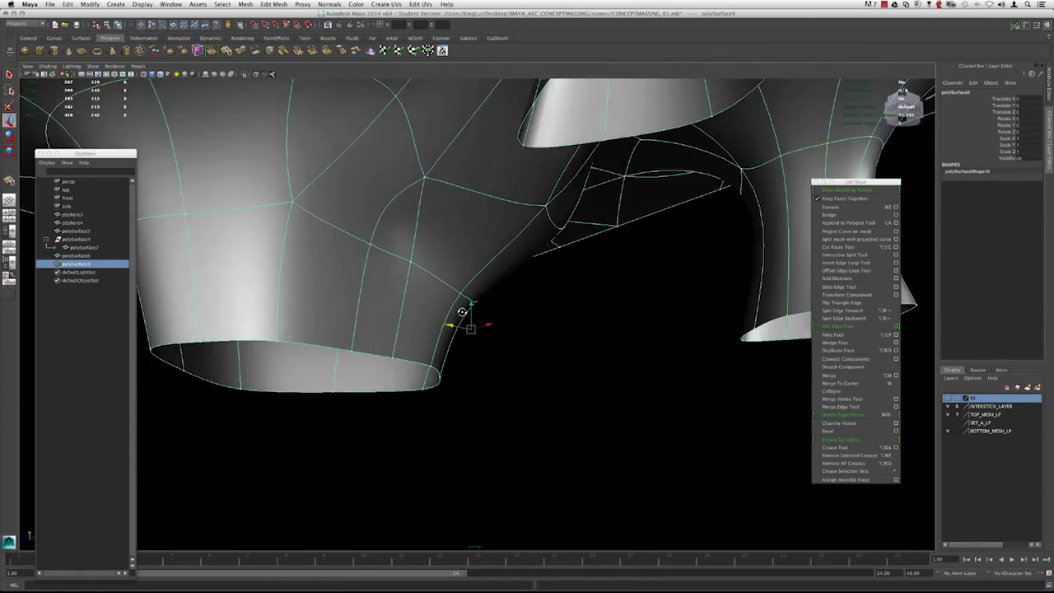
middle_click_drag(412, 242, 543, 299, "alt")
key("1")
right_click_drag(511, 273, 520, 325, "alt")
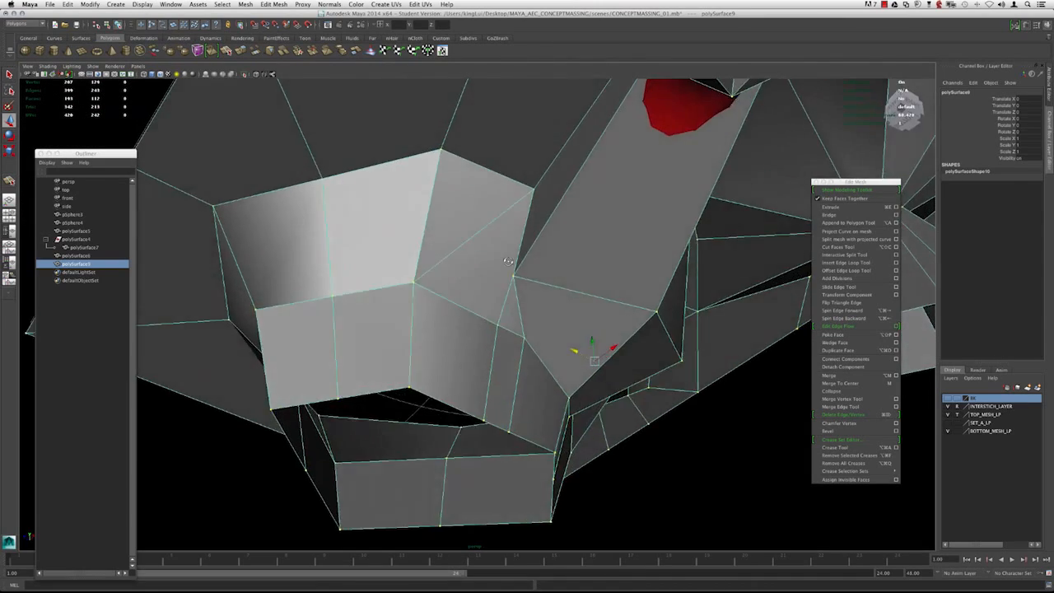
left_click_drag(510, 290, 412, 251, "alt")
key("3")
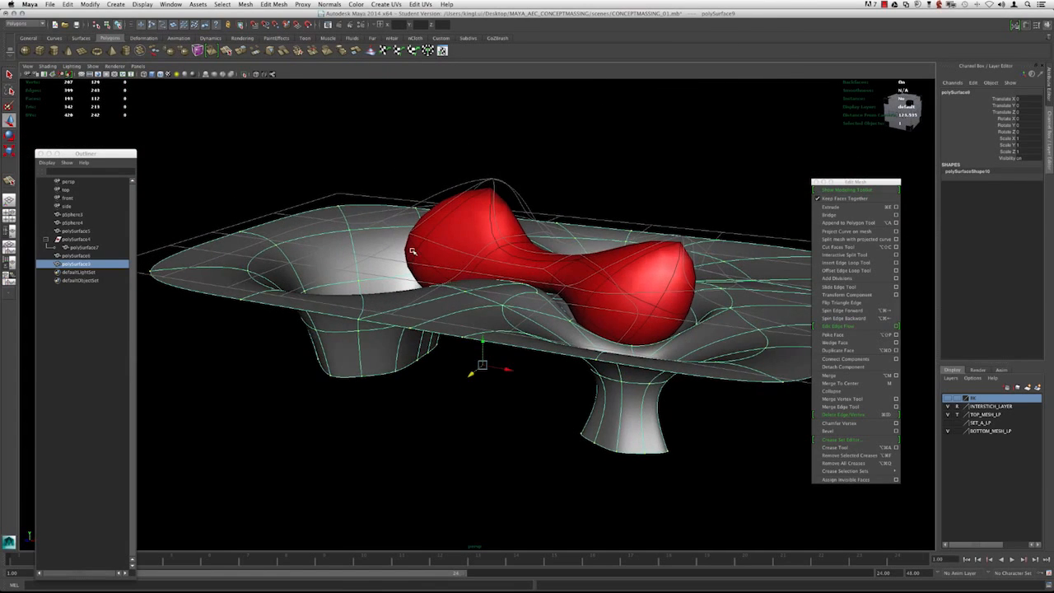